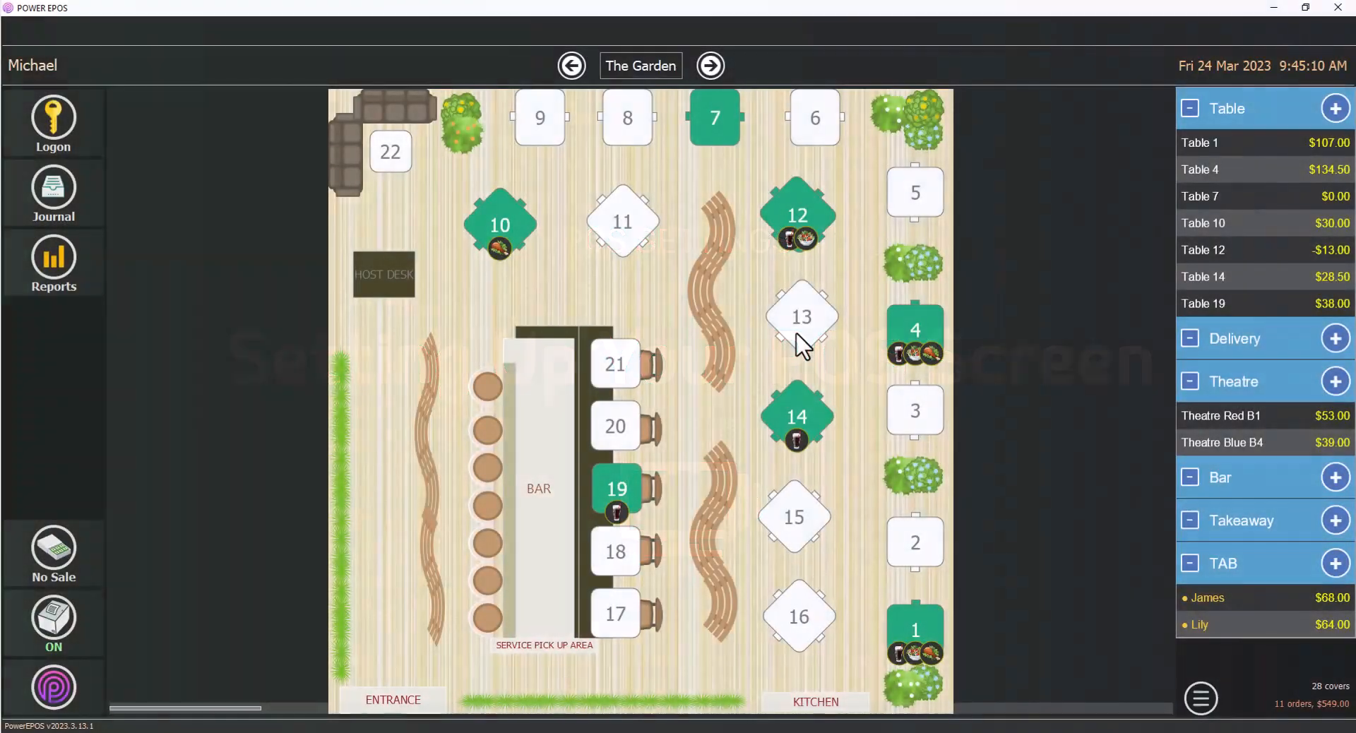
Start a new order for table 13 in The Garden with 4 covers.
{"action": "left_click", "coordinate": [797, 334]}
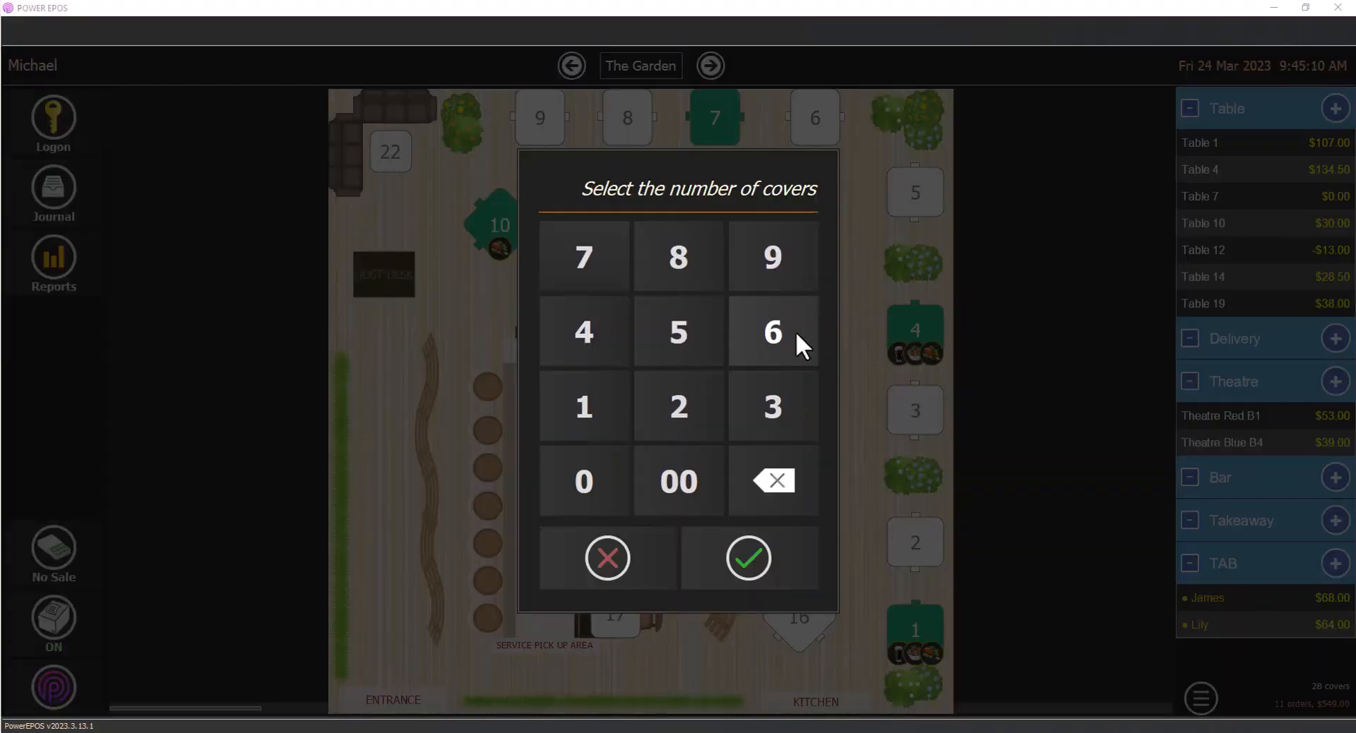
{"action": "left_click", "coordinate": [599, 327]}
{"action": "left_click", "coordinate": [743, 553]}
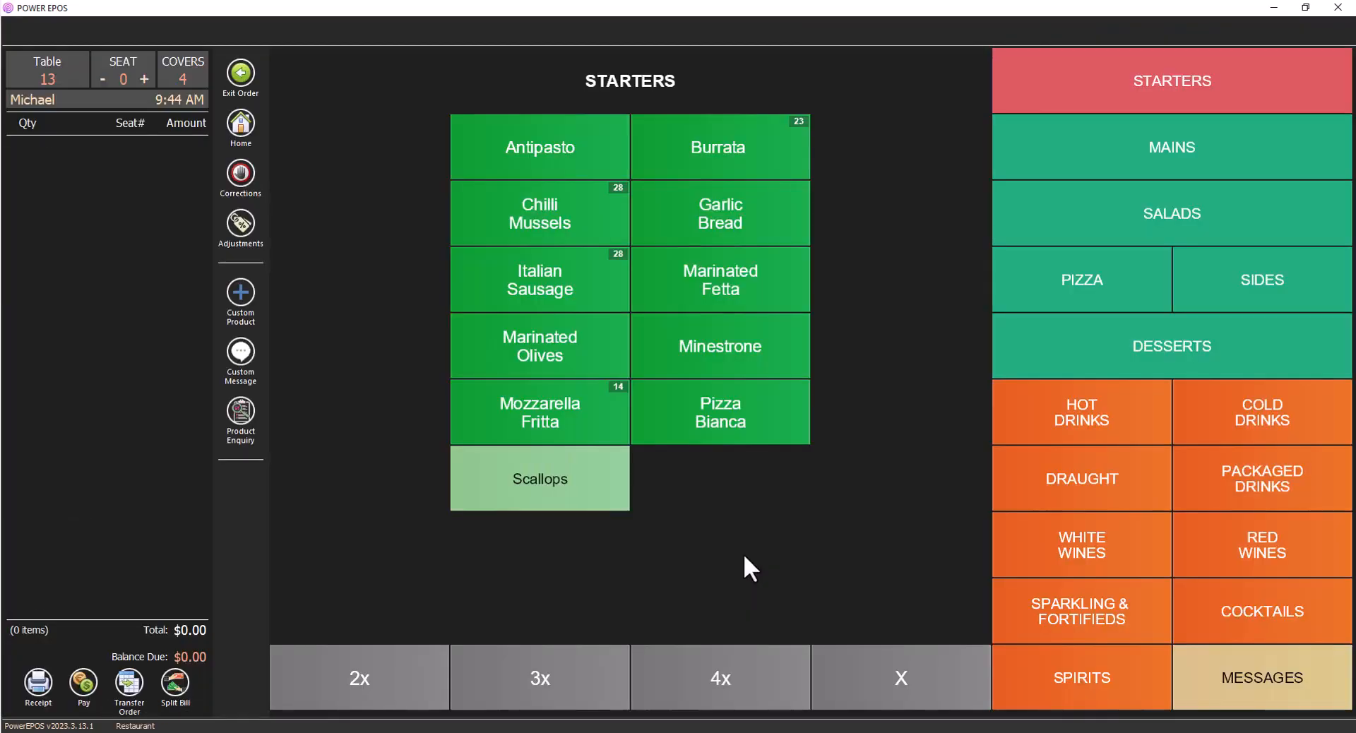
Add the Pizza Bianca, Minestrone, Marinated Fetta and Italian Sausage starters to the order.
{"action": "left_click", "coordinate": [715, 410]}
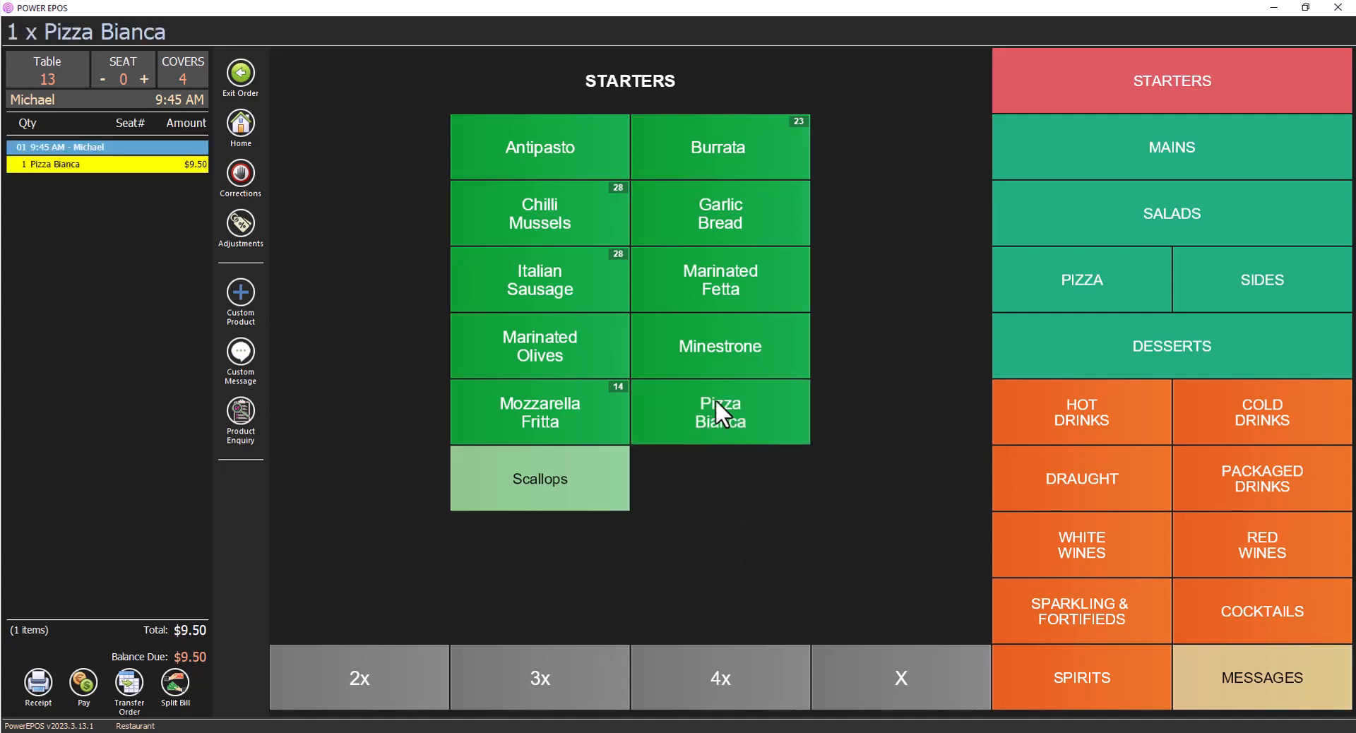
{"action": "left_click", "coordinate": [711, 350]}
{"action": "left_click", "coordinate": [711, 294]}
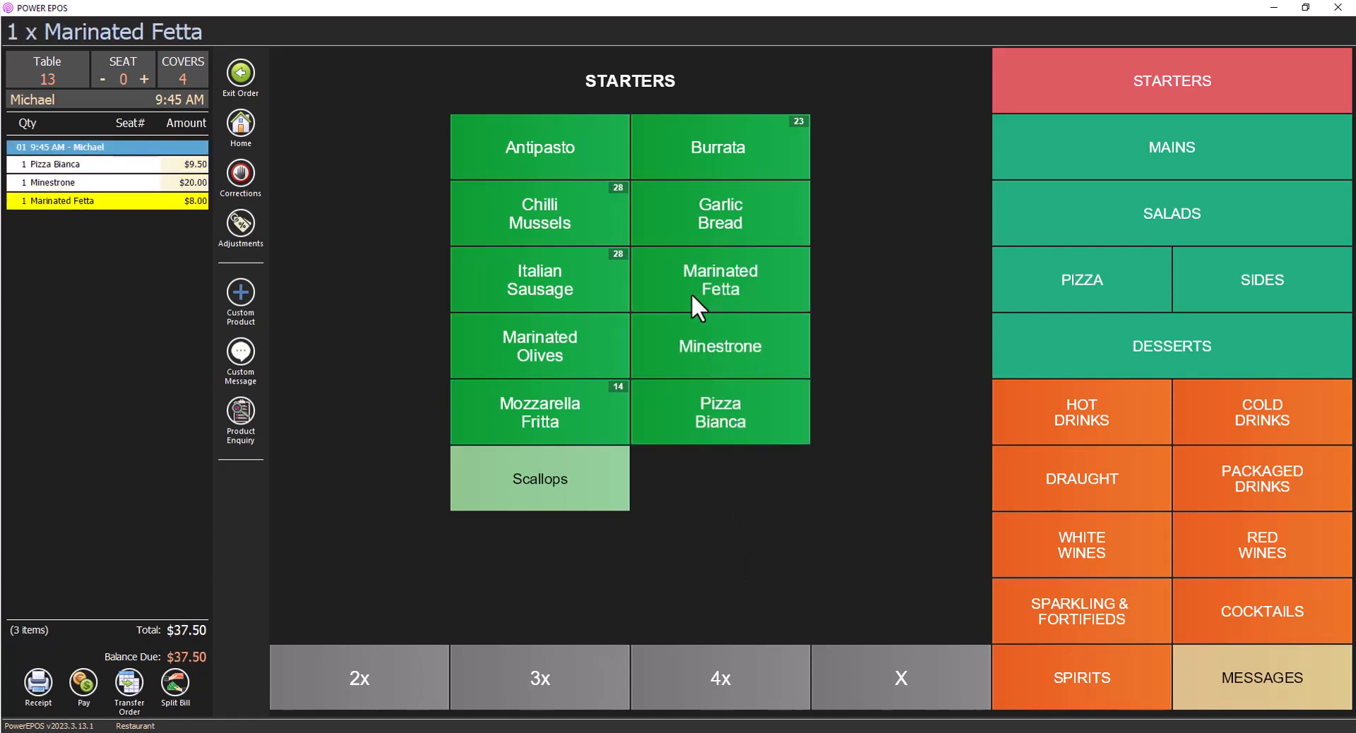
{"action": "left_click", "coordinate": [546, 293]}
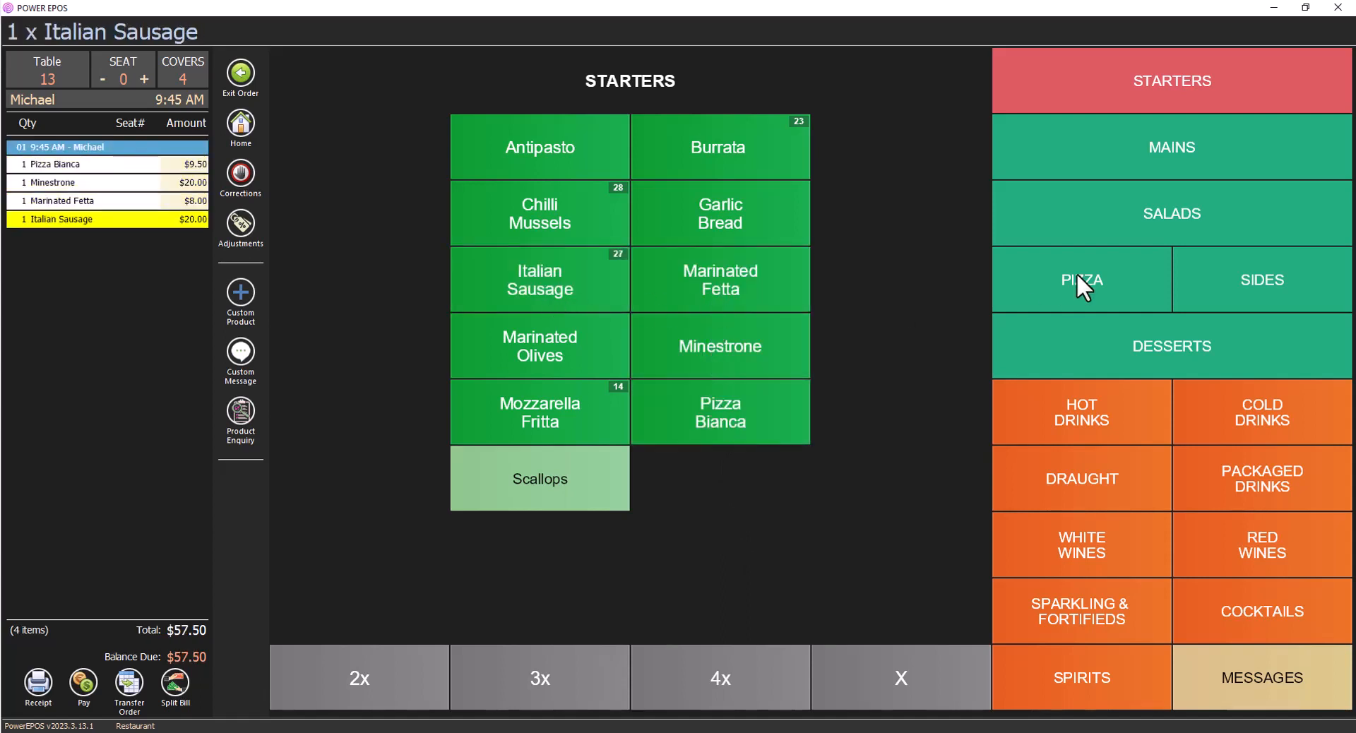
Add a Cajun Chicken Salad and a Caesar Salad with added chicken to the order.
{"action": "left_click", "coordinate": [1164, 205]}
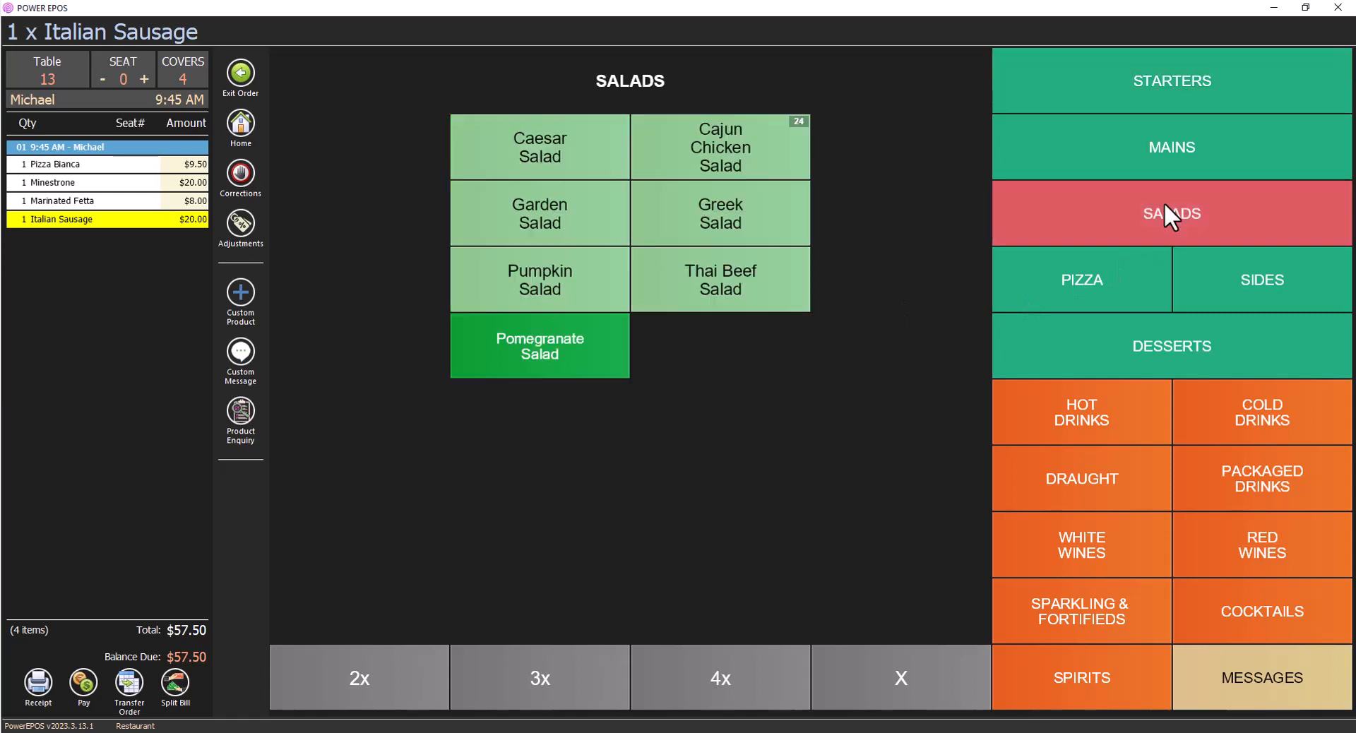
{"action": "left_click", "coordinate": [715, 159]}
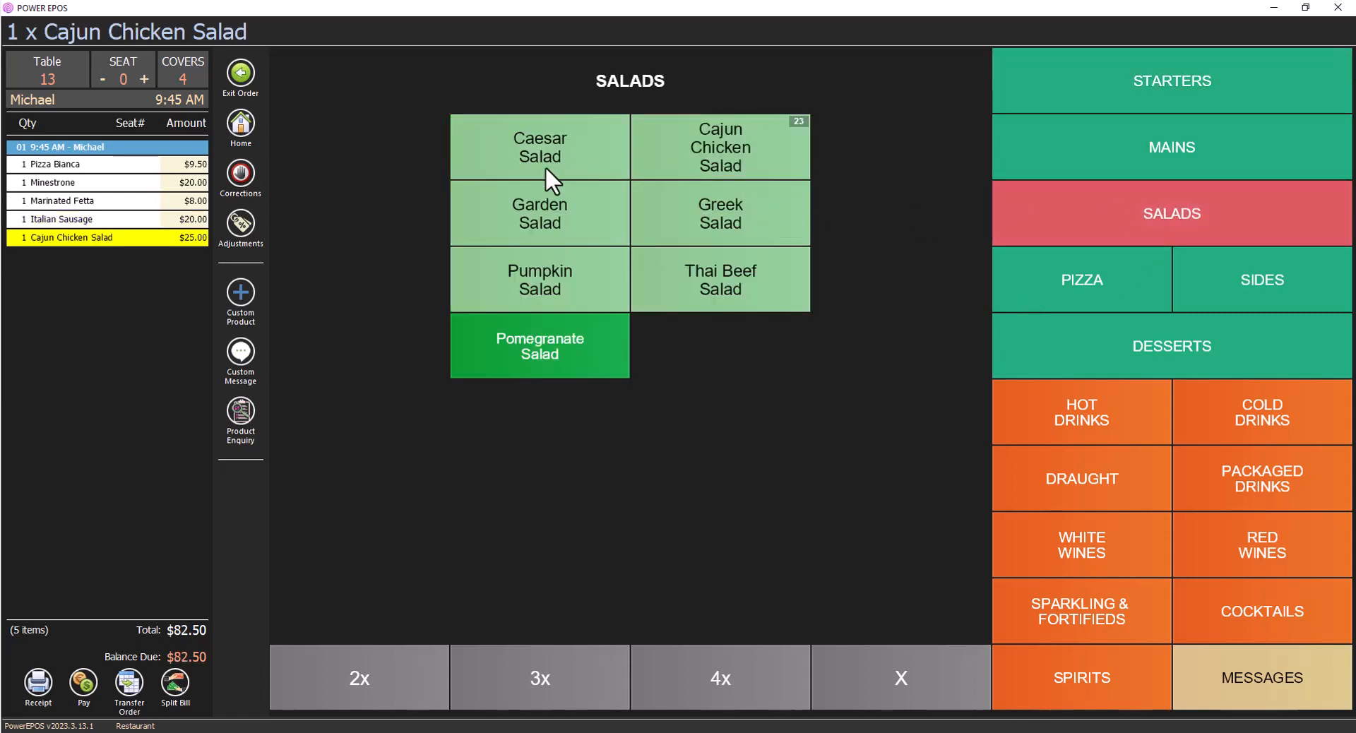
{"action": "left_click", "coordinate": [545, 167]}
{"action": "left_click", "coordinate": [747, 215]}
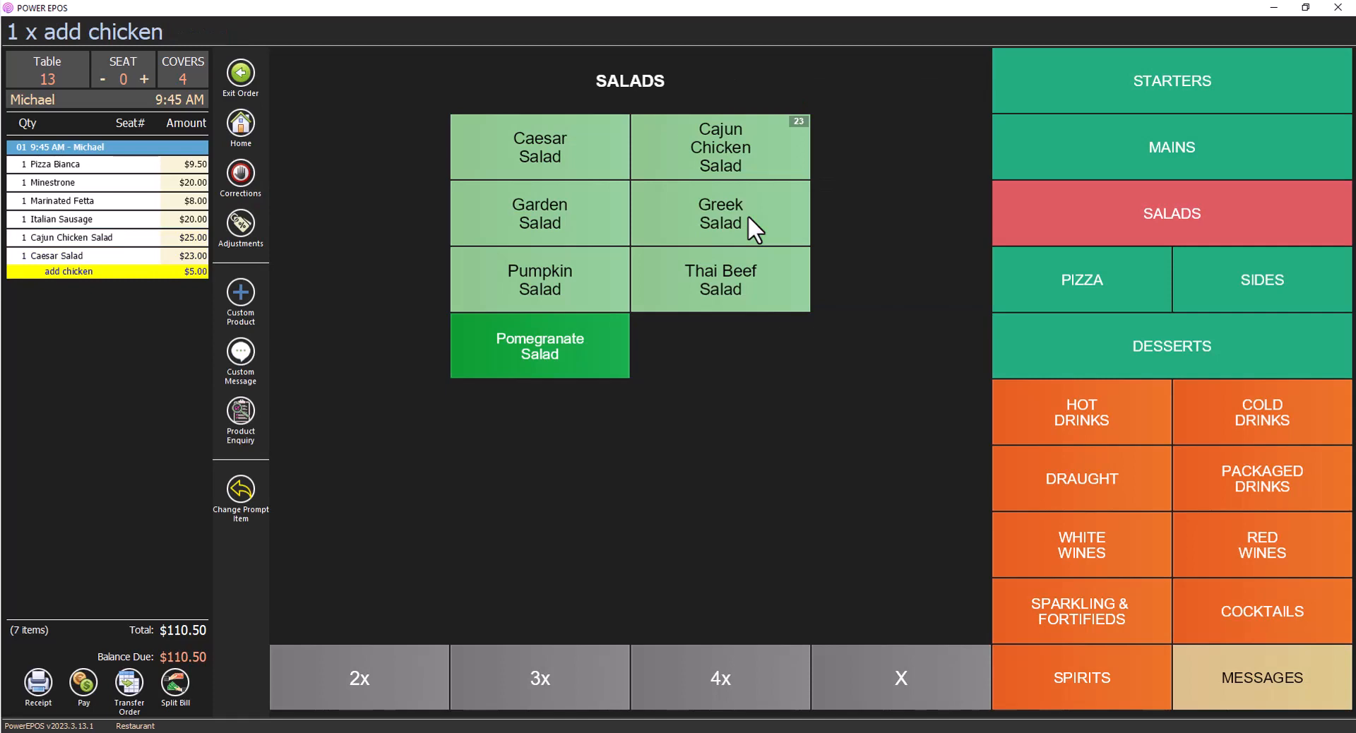
Add a pint of Tooheys New, a small still water and a Macchiato, and exit the order.
{"action": "left_click", "coordinate": [1039, 481]}
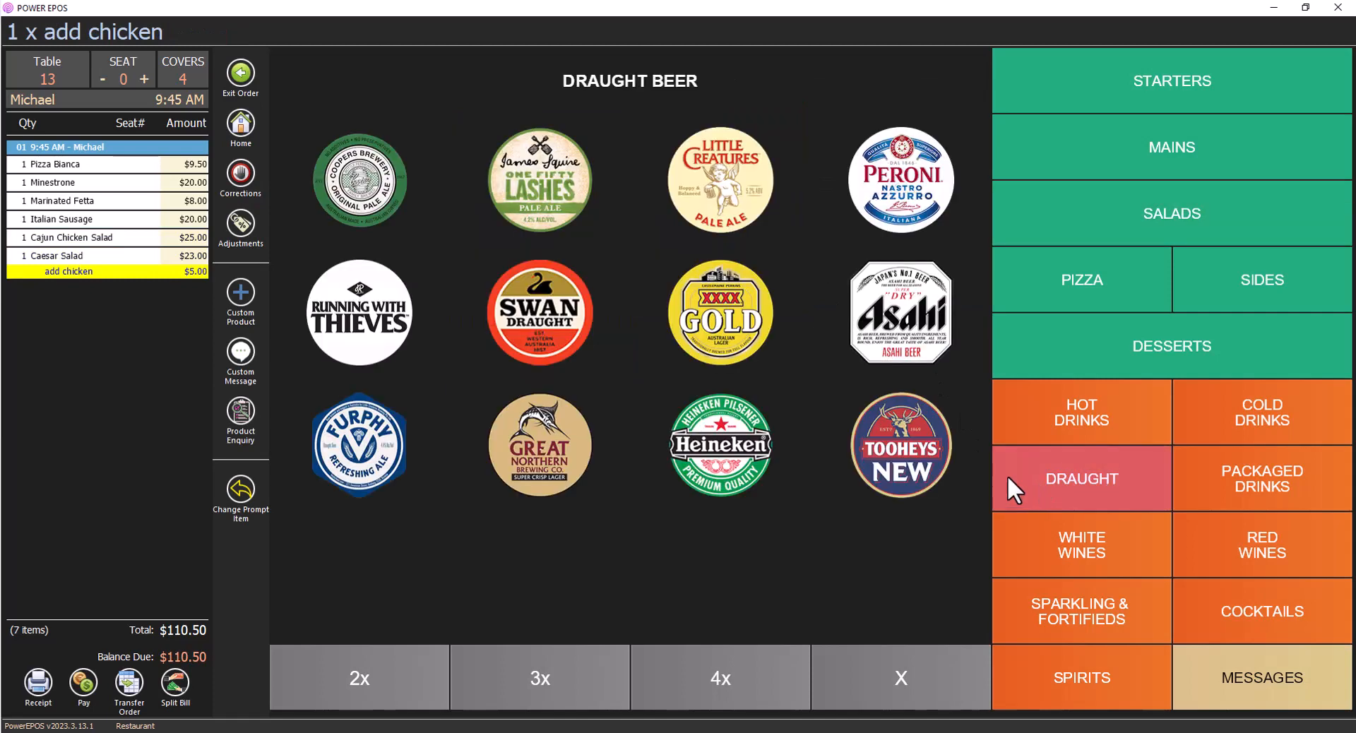
{"action": "left_click", "coordinate": [920, 460]}
{"action": "left_click", "coordinate": [895, 412]}
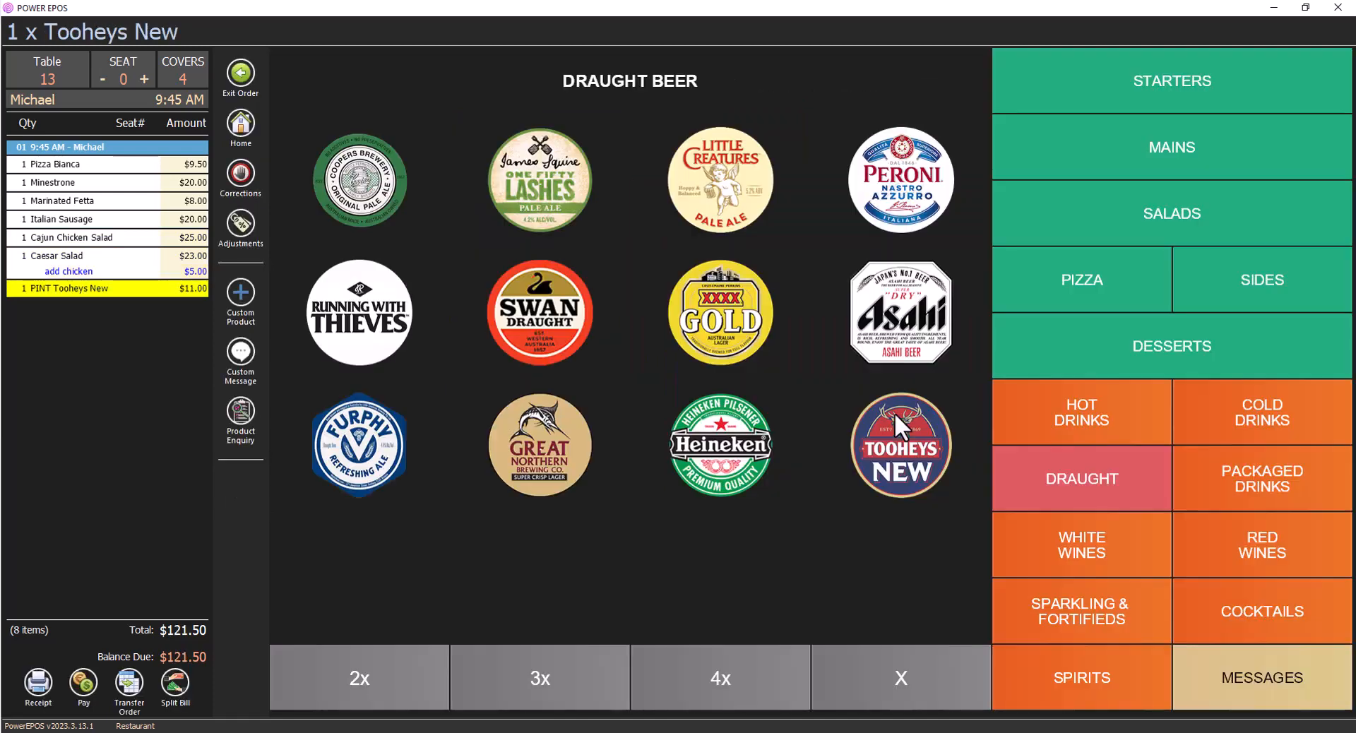
{"action": "left_click", "coordinate": [1236, 431]}
{"action": "left_click", "coordinate": [699, 480]}
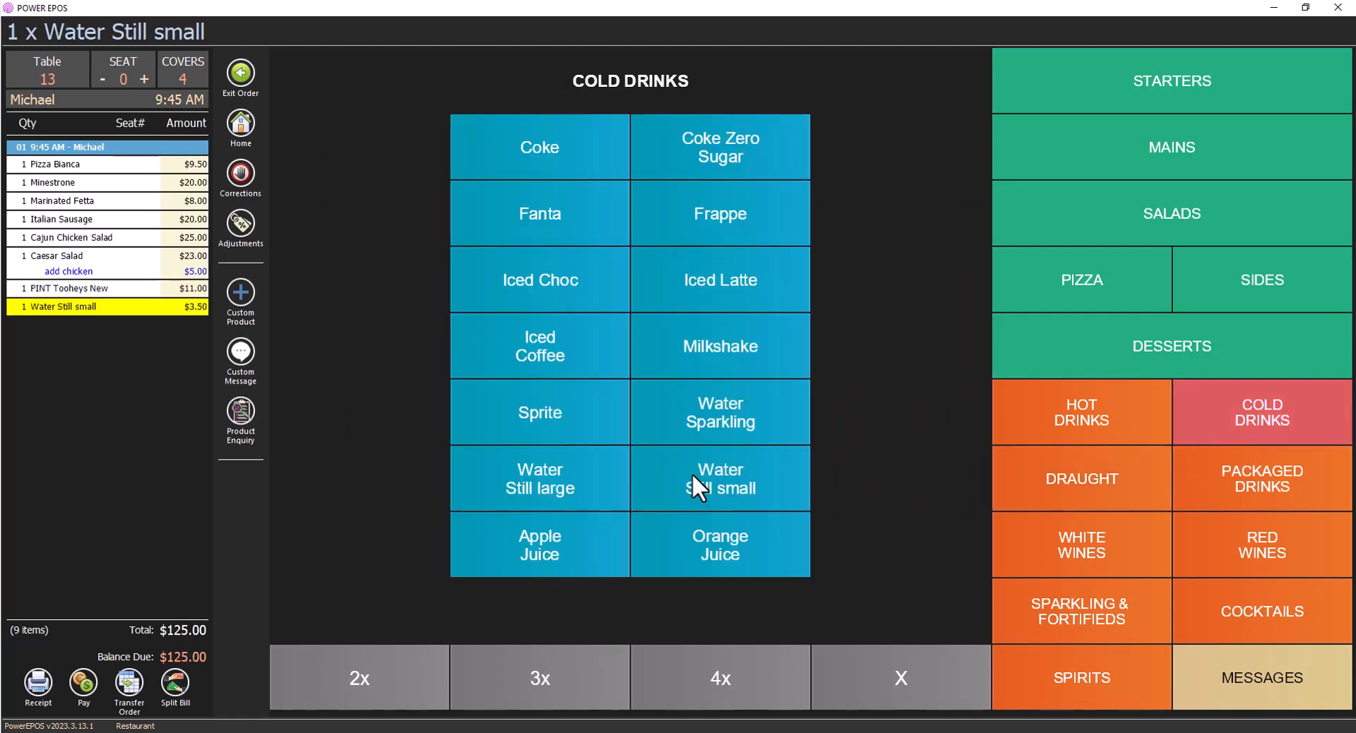
{"action": "left_click", "coordinate": [1037, 422]}
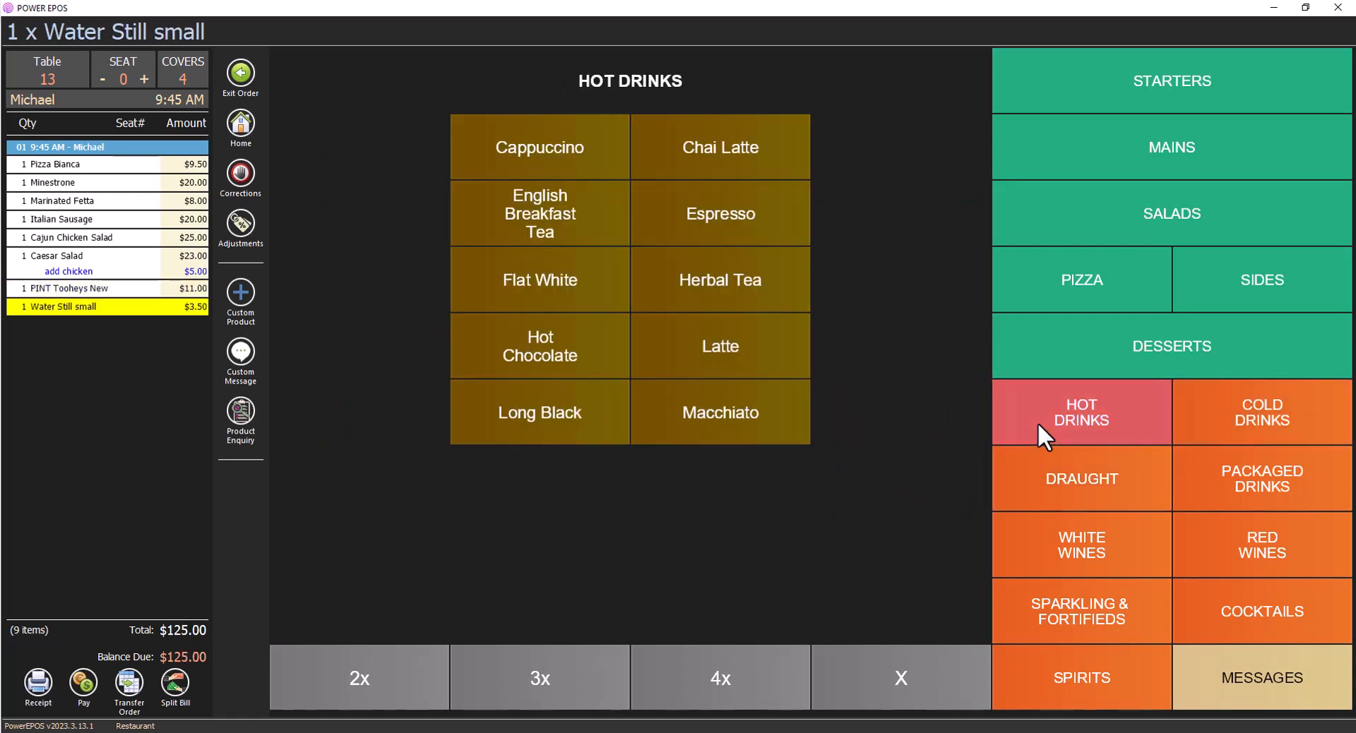
{"action": "left_click", "coordinate": [717, 426]}
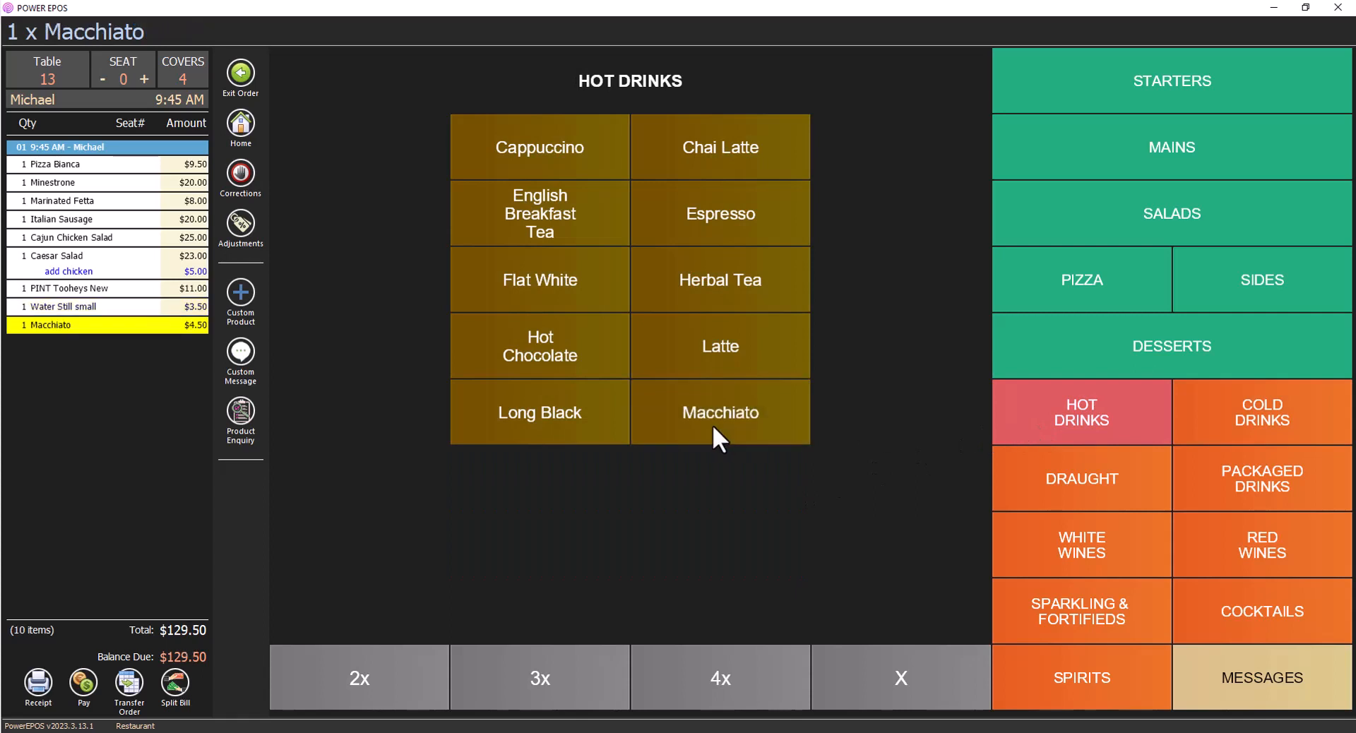
{"action": "left_click", "coordinate": [233, 79]}
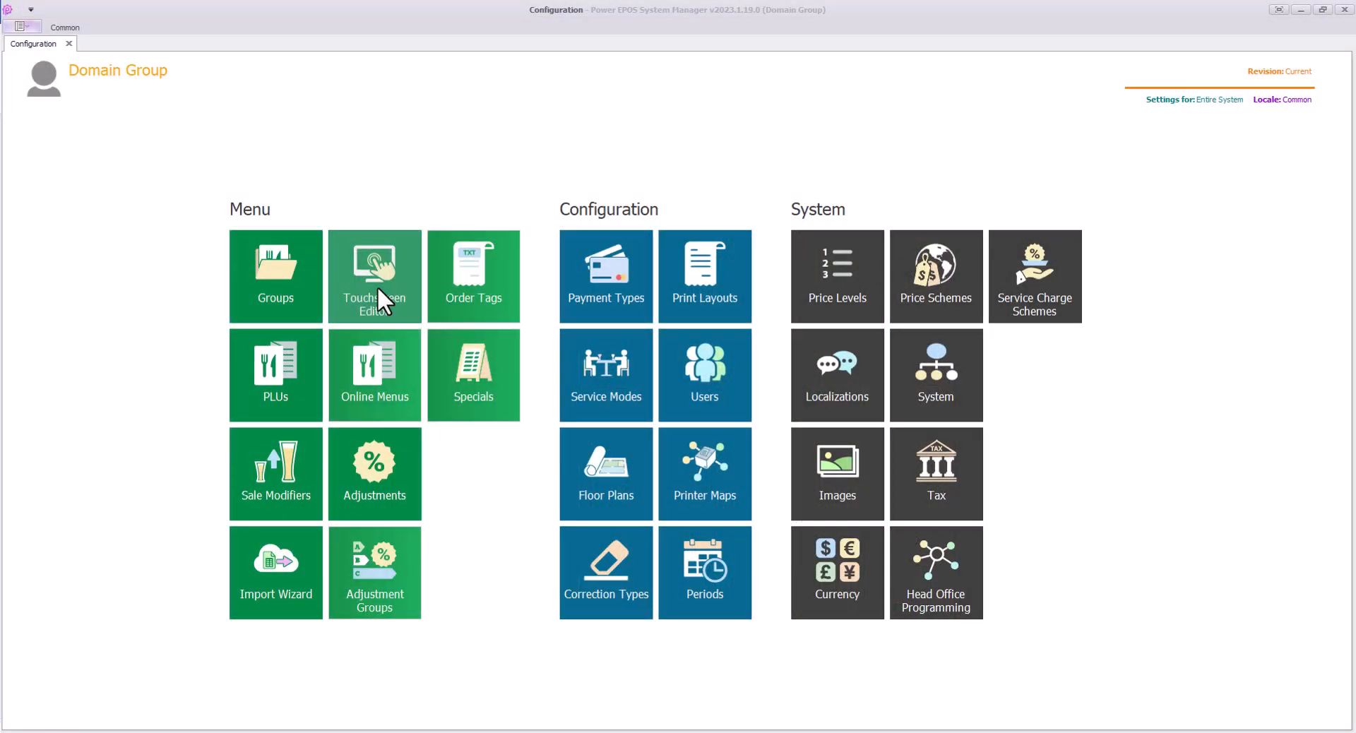
Switch to Power EPOS System Manager and look through the Default Menu Scheme's touch pages in the Touchscreen Editor.
{"action": "left_click", "coordinate": [378, 287]}
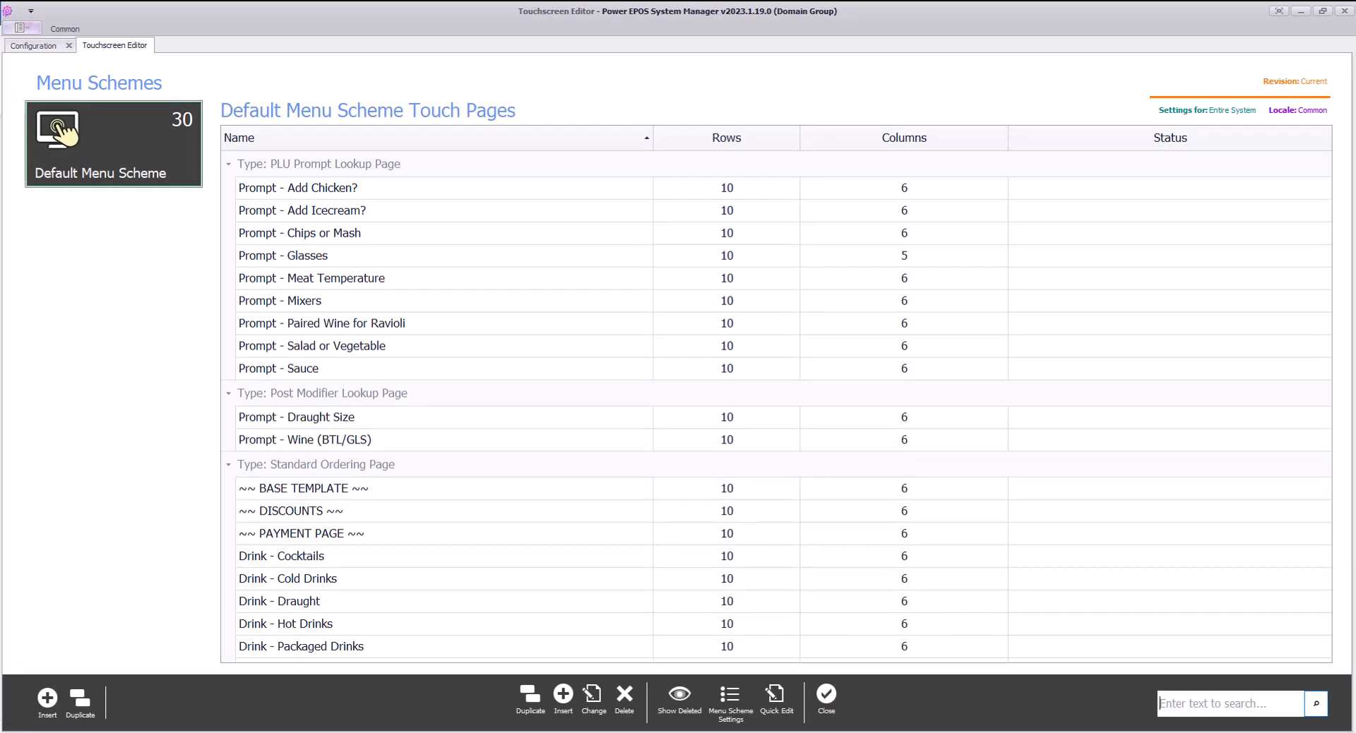
{"action": "scroll", "coordinate": [777, 406], "scroll_direction": "down", "scroll_amount": 4}
{"action": "scroll", "coordinate": [777, 406], "scroll_direction": "up", "scroll_amount": 4}
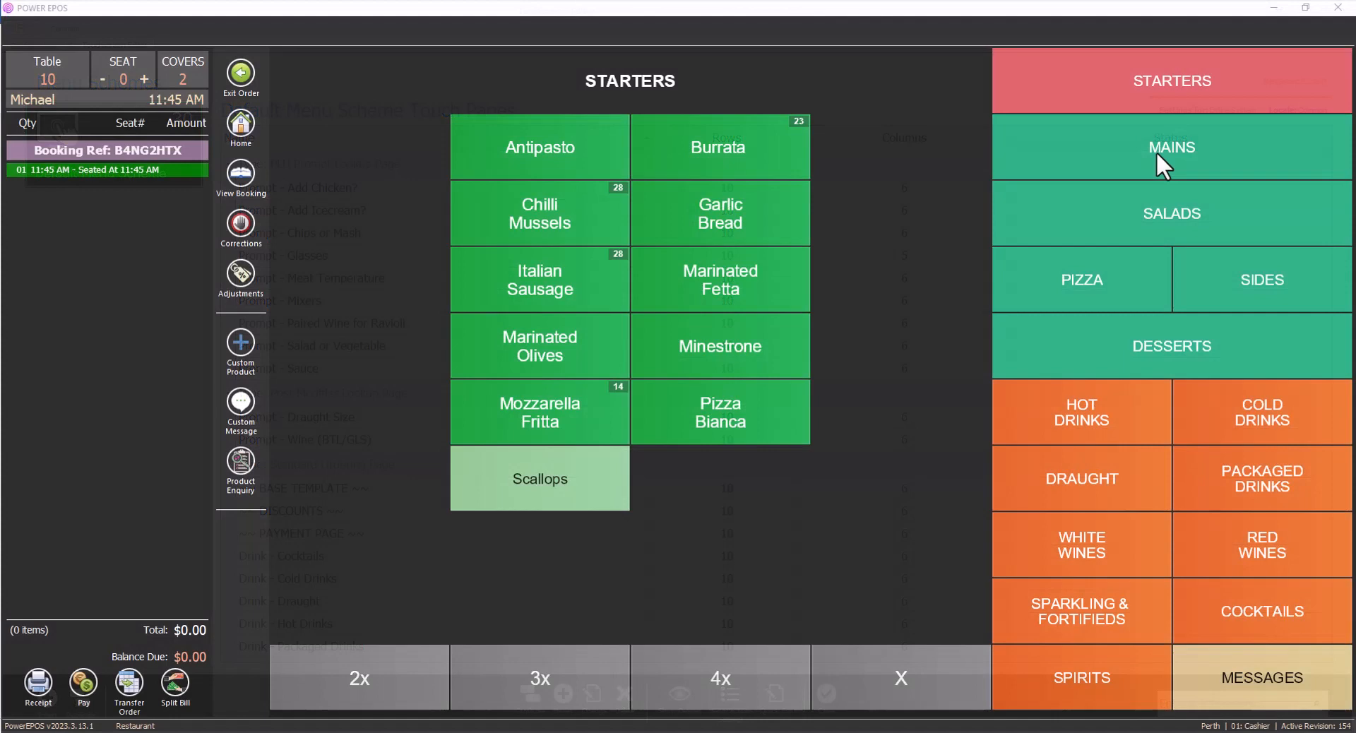
Switch to the Power EPOS till and add a Medium Well Steak with Roast Vegetables, Mash and Green Pepper sauce to table 10's order.
{"action": "left_click", "coordinate": [1155, 151]}
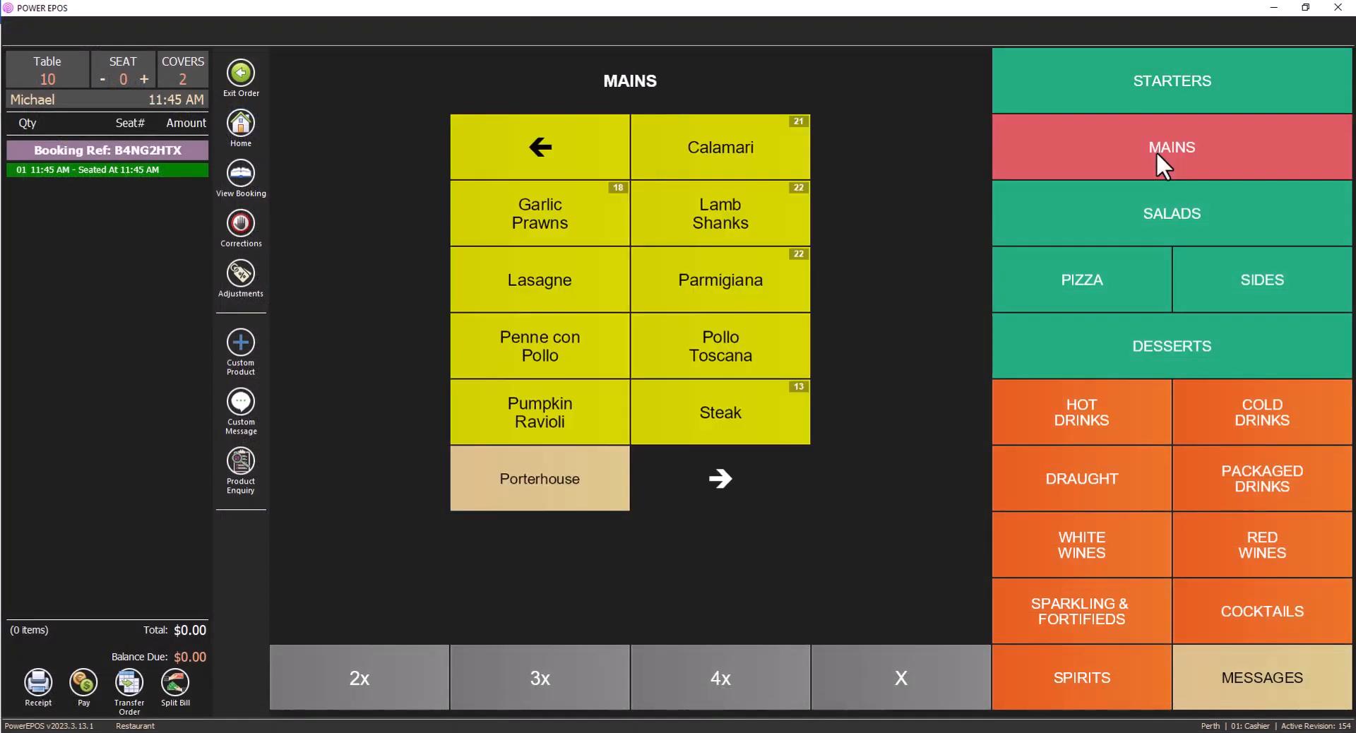
{"action": "left_click", "coordinate": [710, 421]}
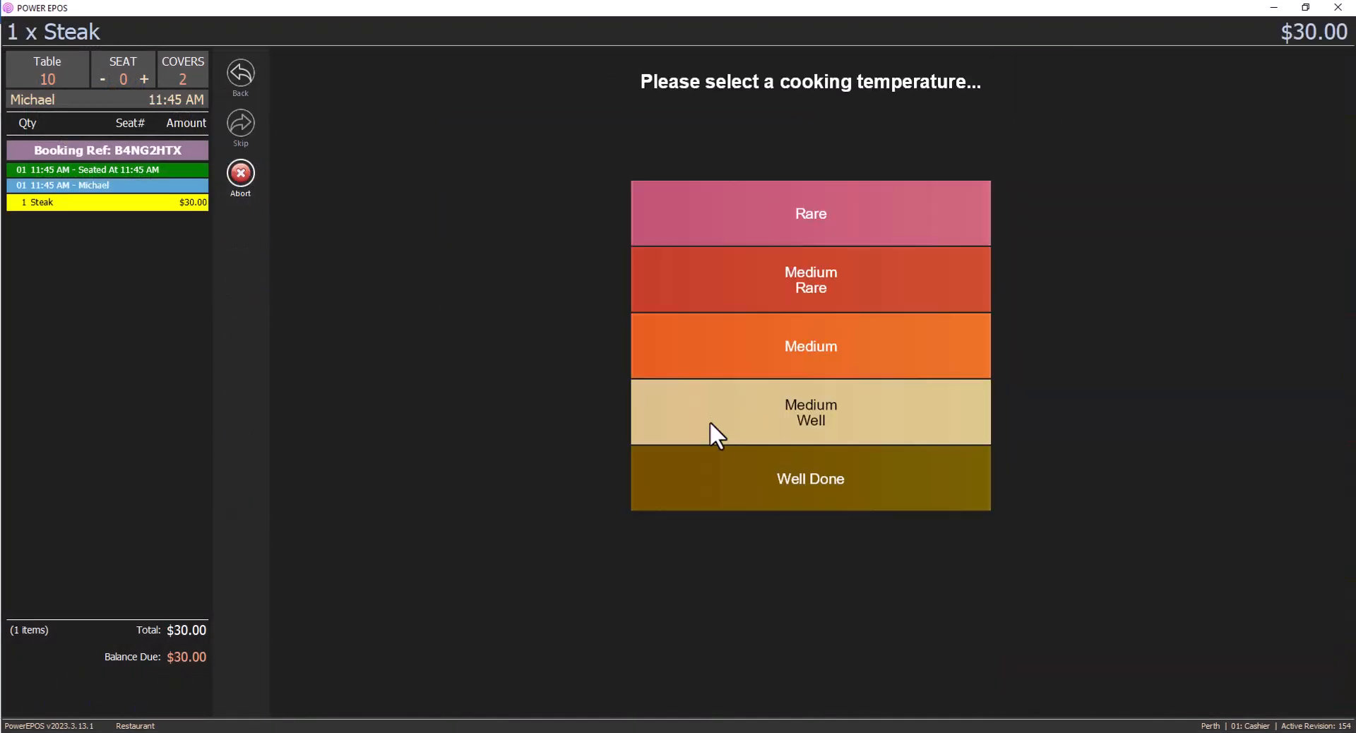
{"action": "left_click", "coordinate": [804, 414]}
{"action": "left_click", "coordinate": [833, 360]}
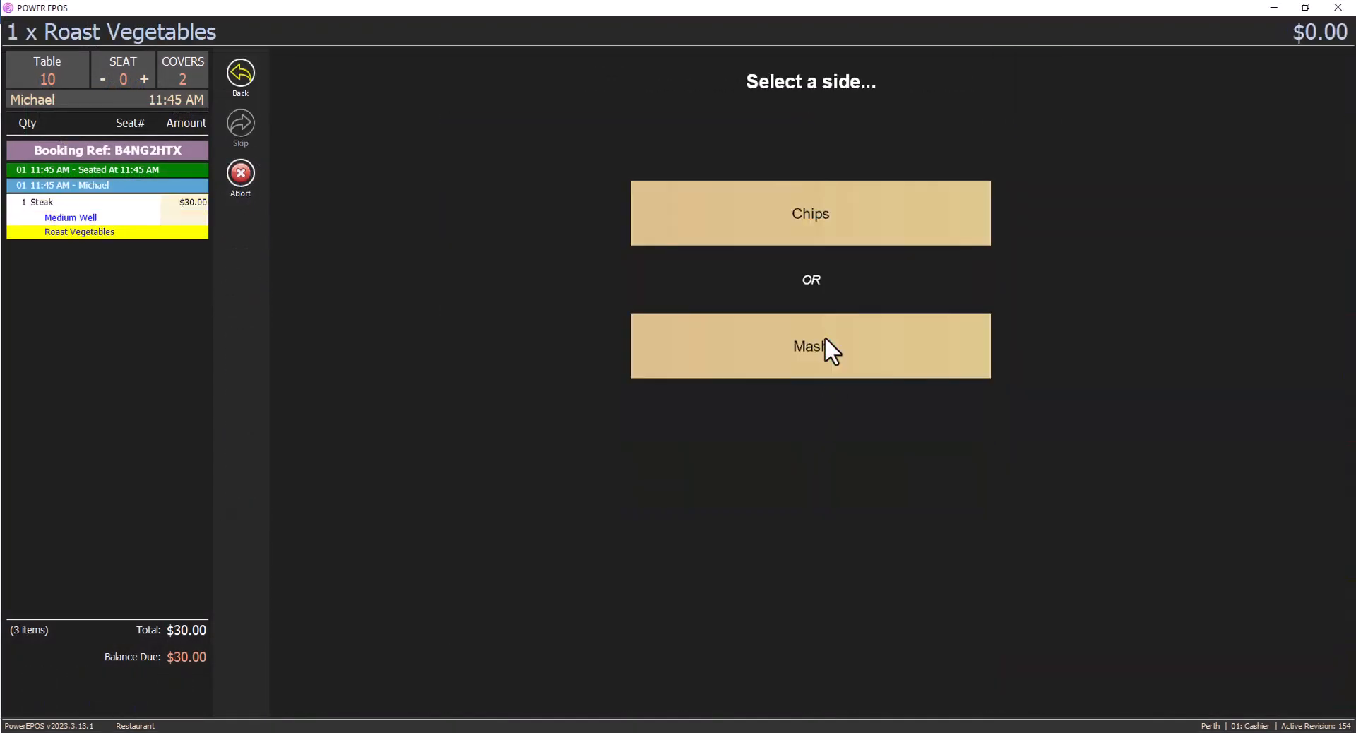
{"action": "left_click", "coordinate": [827, 348]}
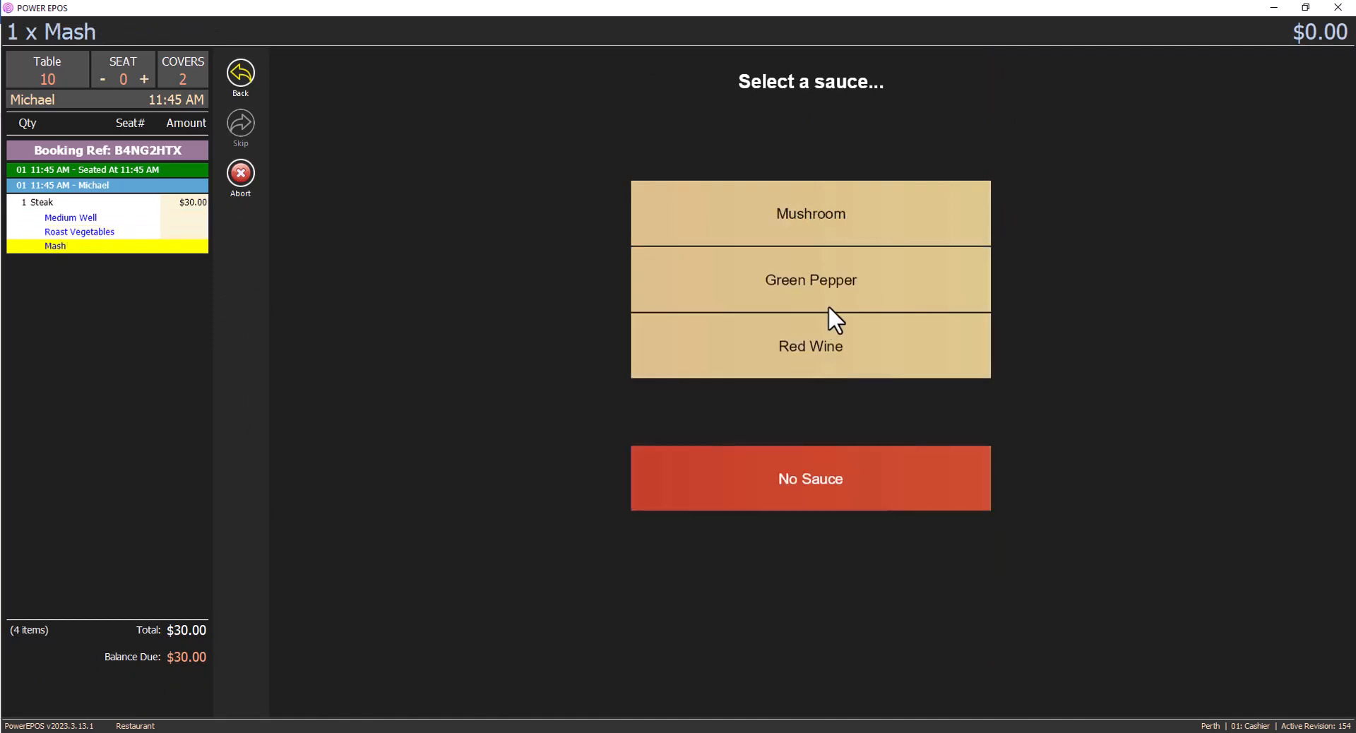
{"action": "left_click", "coordinate": [812, 272]}
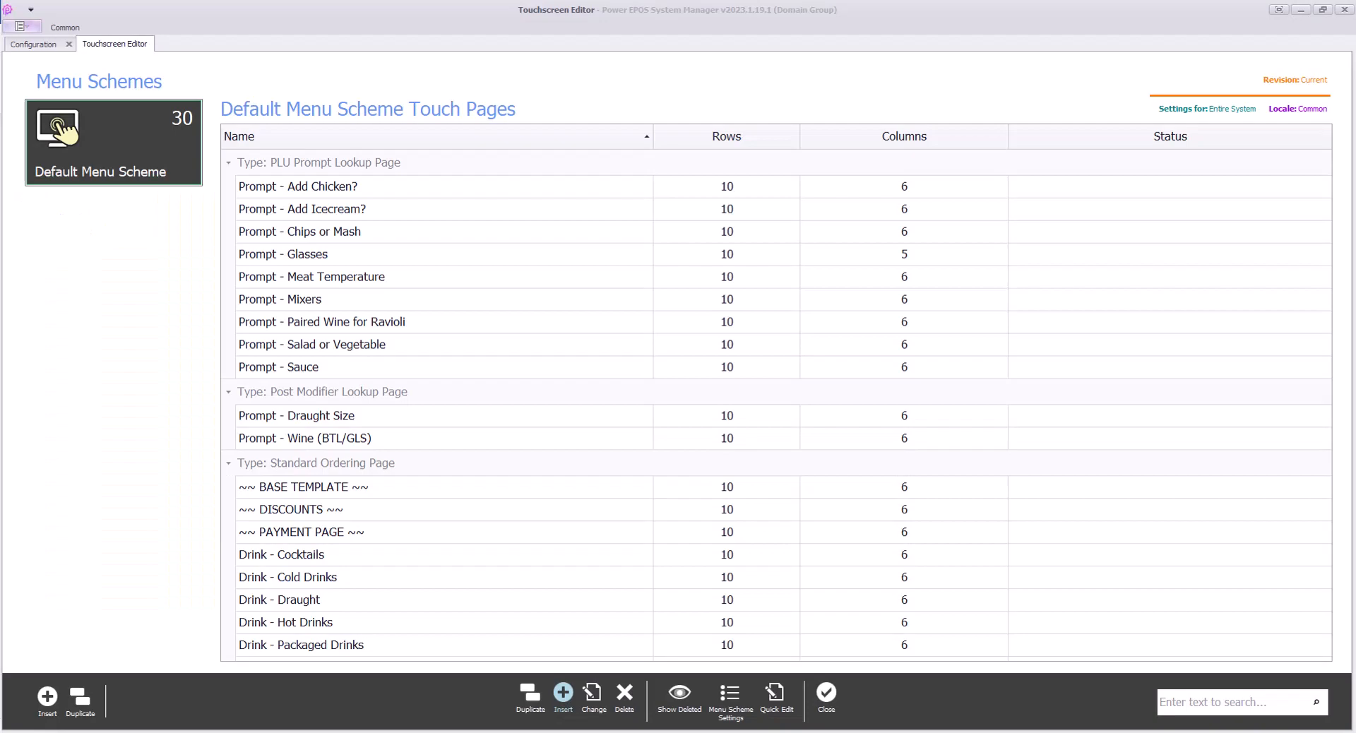
Switch to System Manager and create a touch page named Standard Pizzas with page type Standard Ordering Page in the Default Menu Scheme.
{"action": "left_click", "coordinate": [563, 693]}
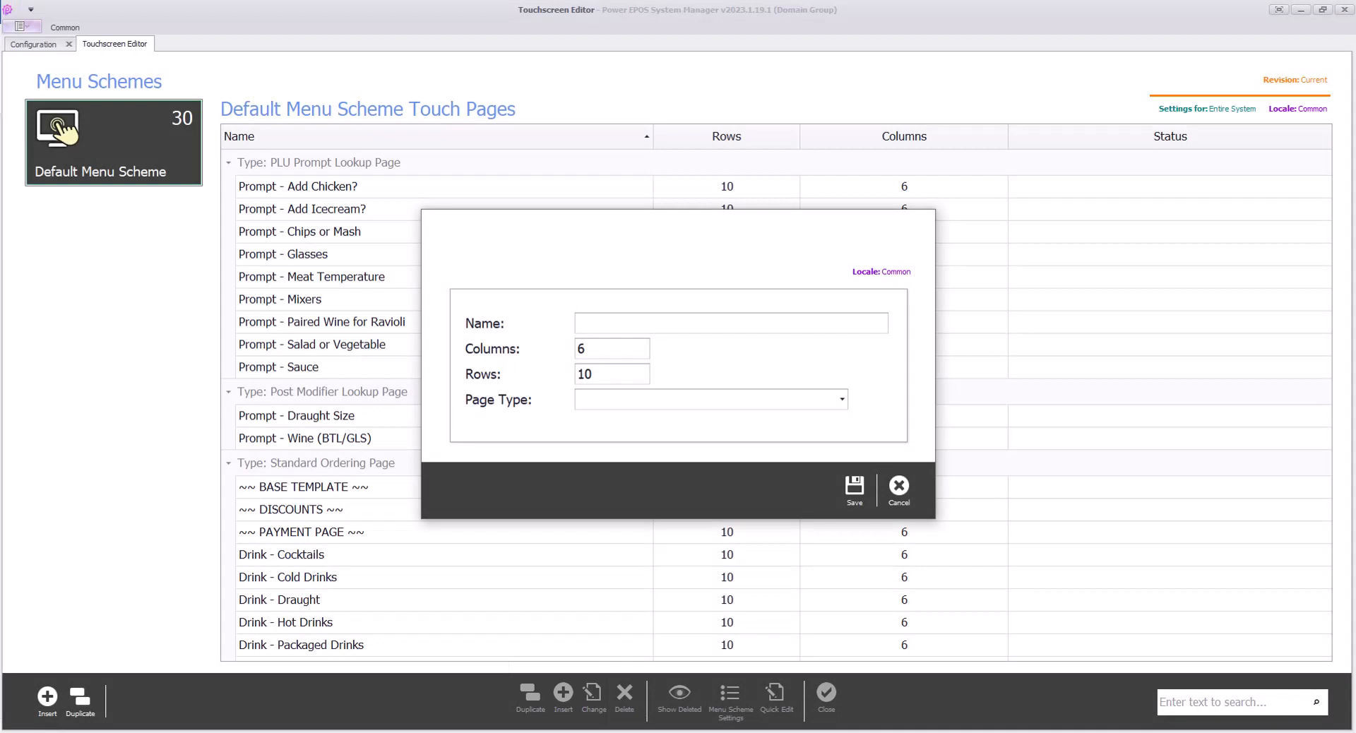
{"action": "type", "text": "nda"}
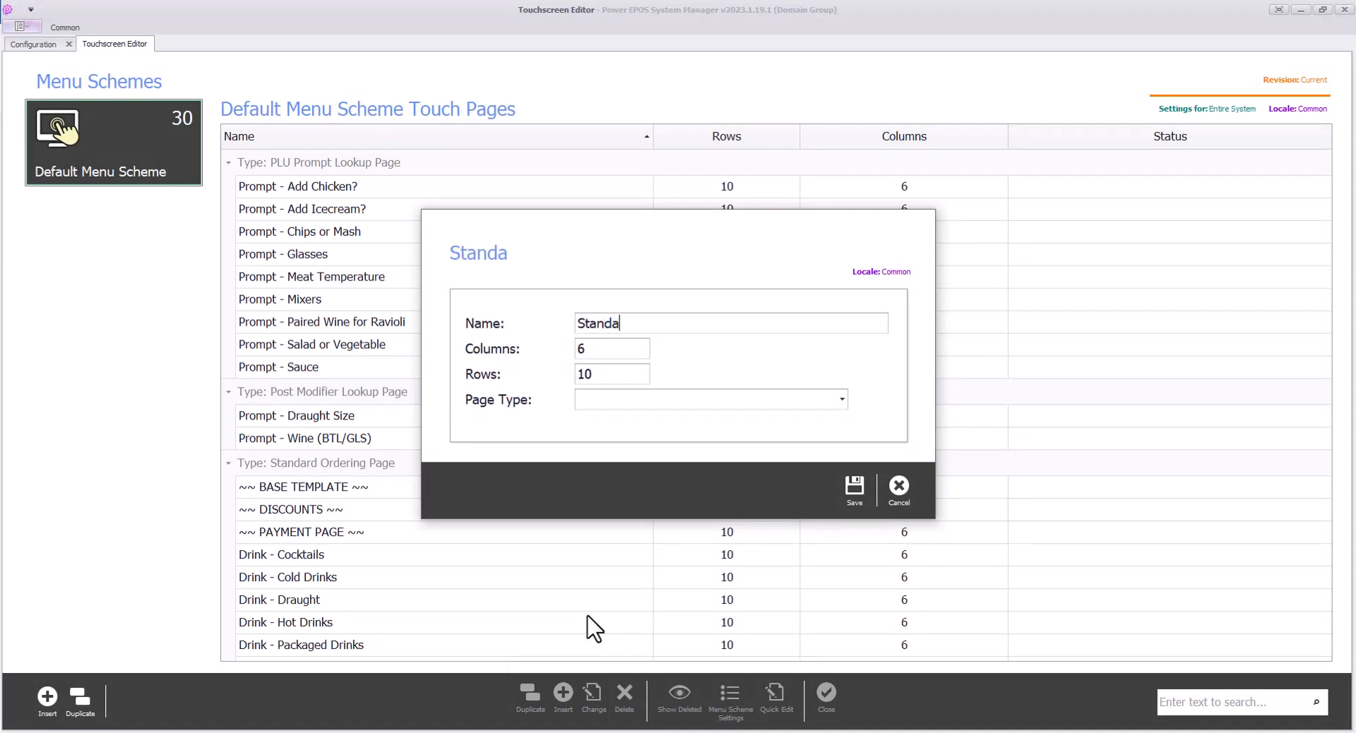
{"action": "type", "text": "rd Pizzas"}
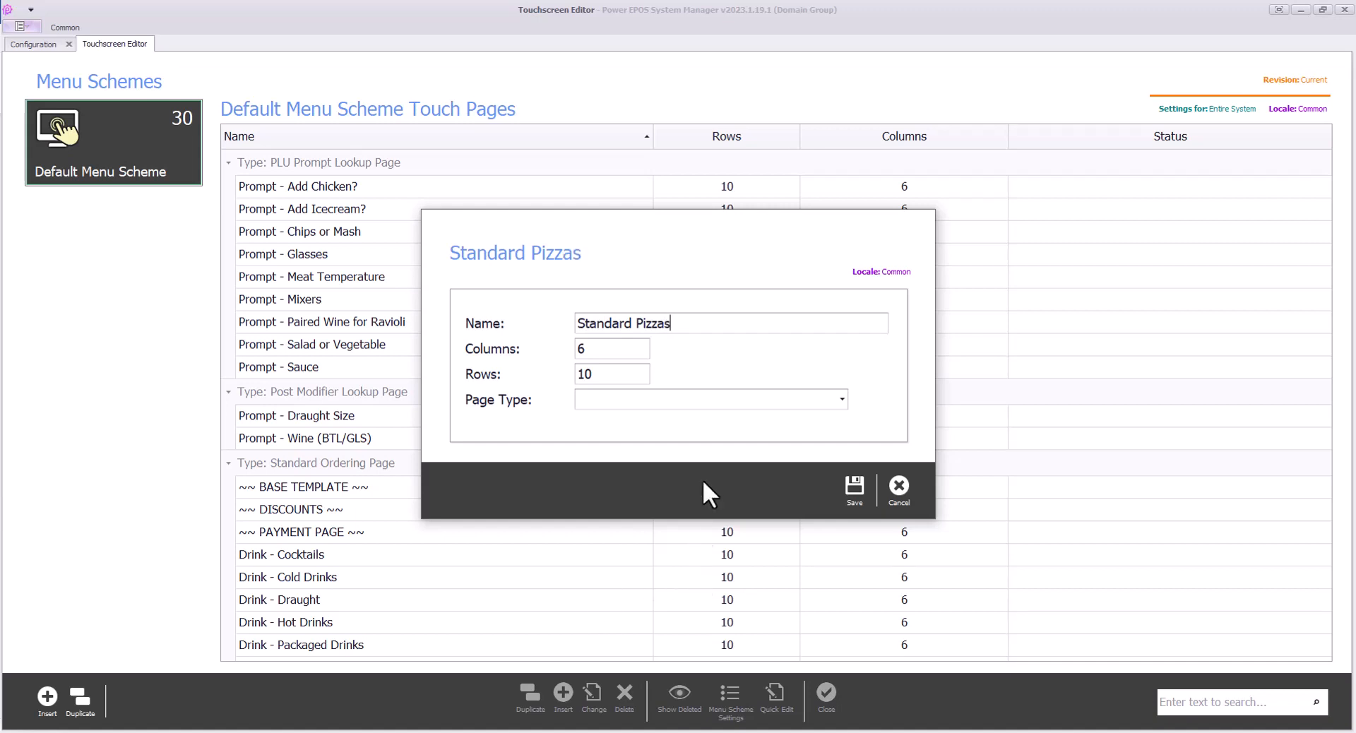
{"action": "left_click", "coordinate": [721, 402]}
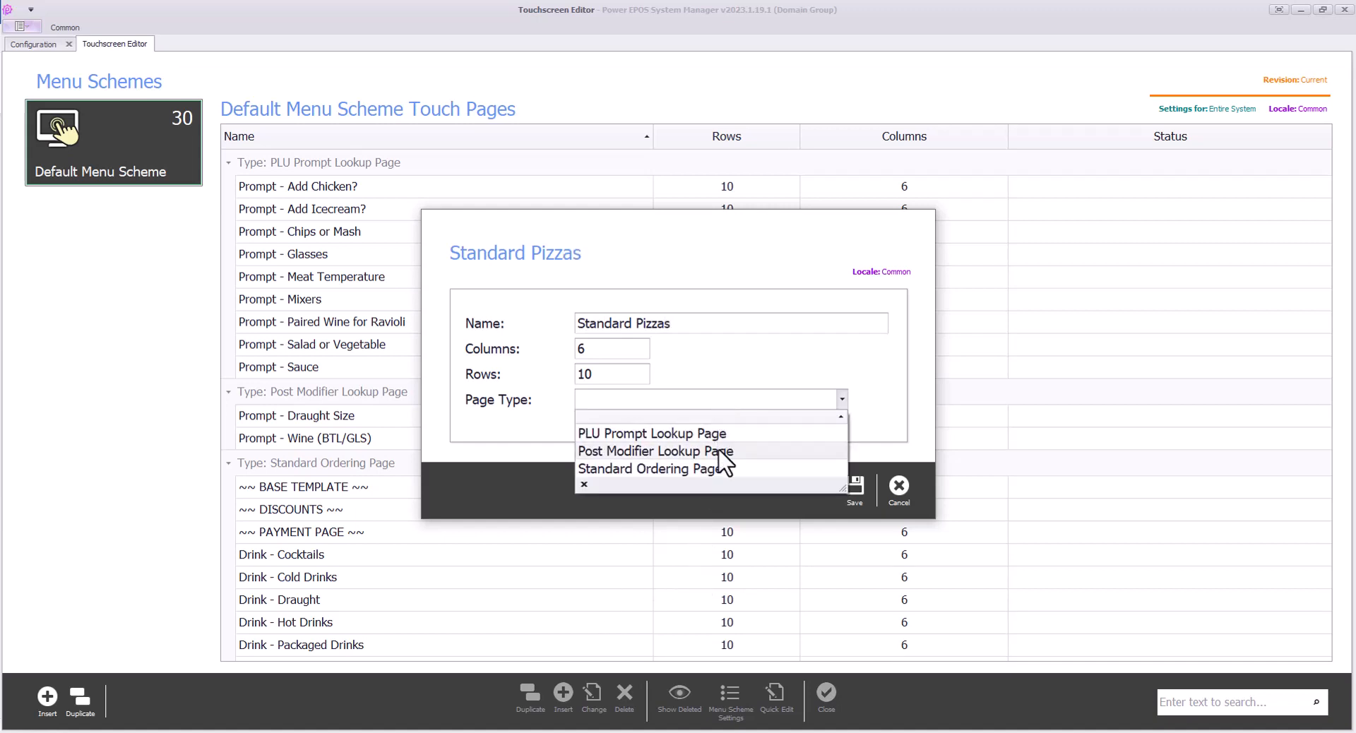
{"action": "left_click", "coordinate": [722, 469]}
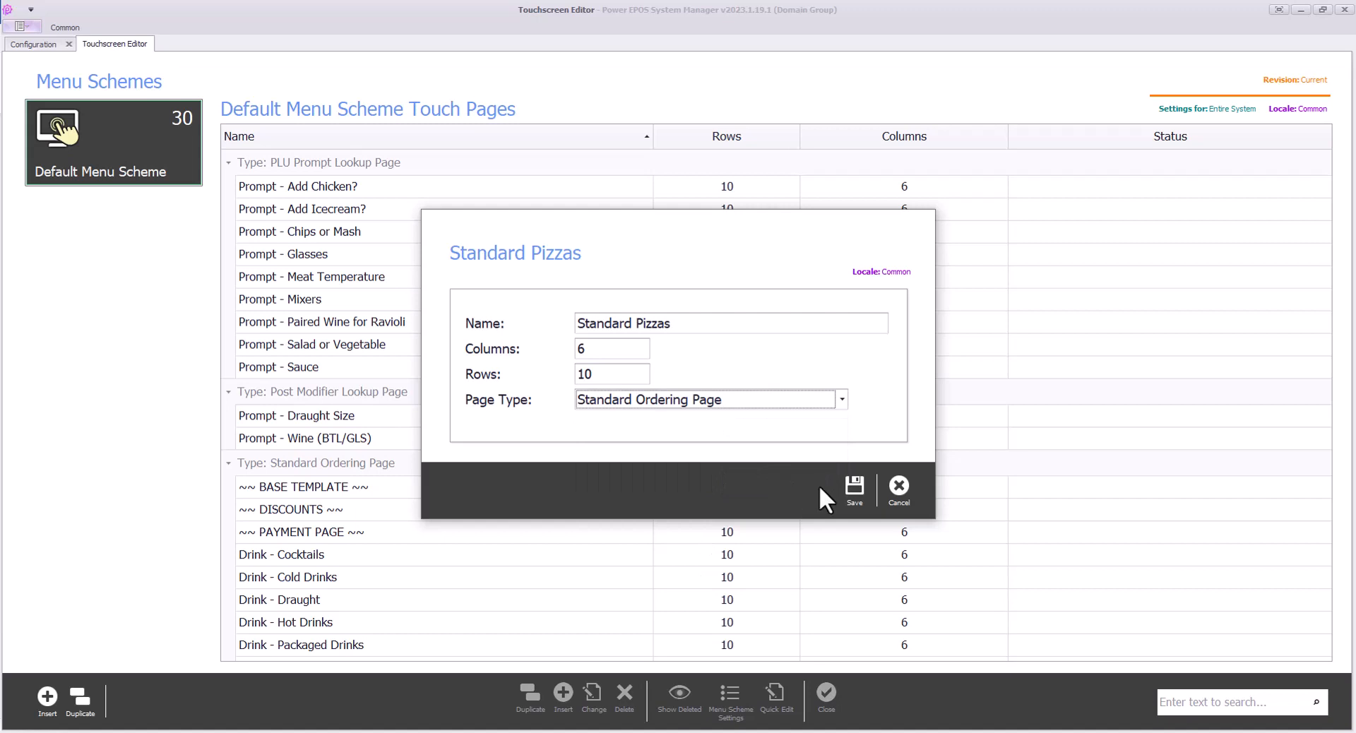
{"action": "left_click", "coordinate": [853, 489]}
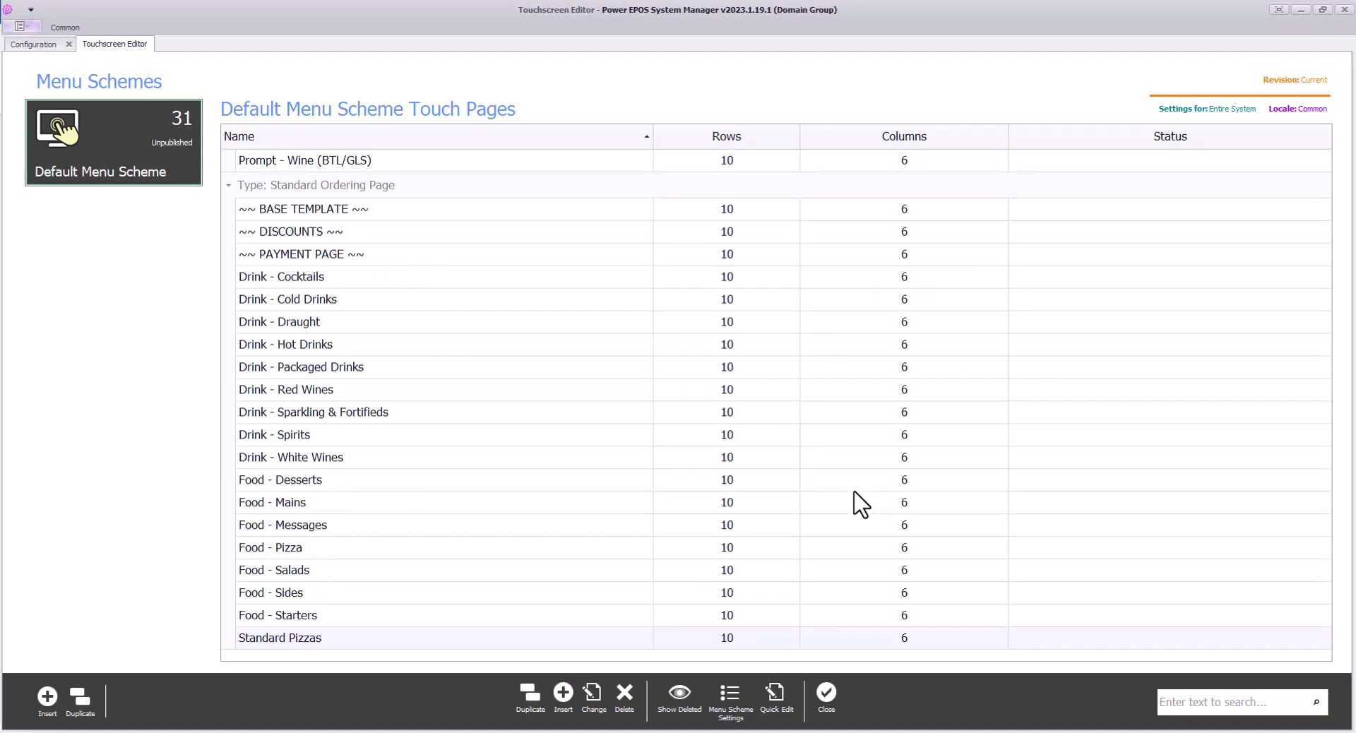
Label the empty button beside SIDES on the base template page PIZZA and set its next page to Standard Pizzas.
{"action": "double_click", "coordinate": [375, 640]}
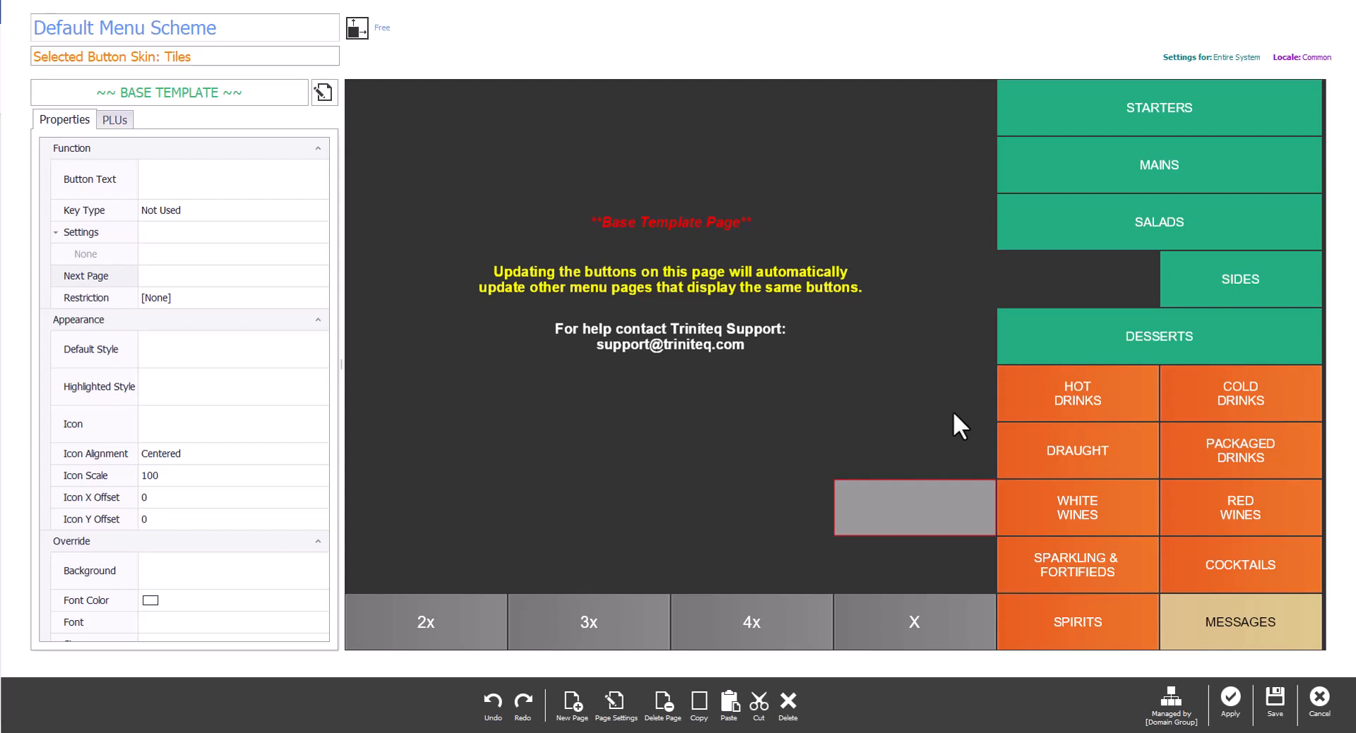
{"action": "left_click", "coordinate": [1046, 286]}
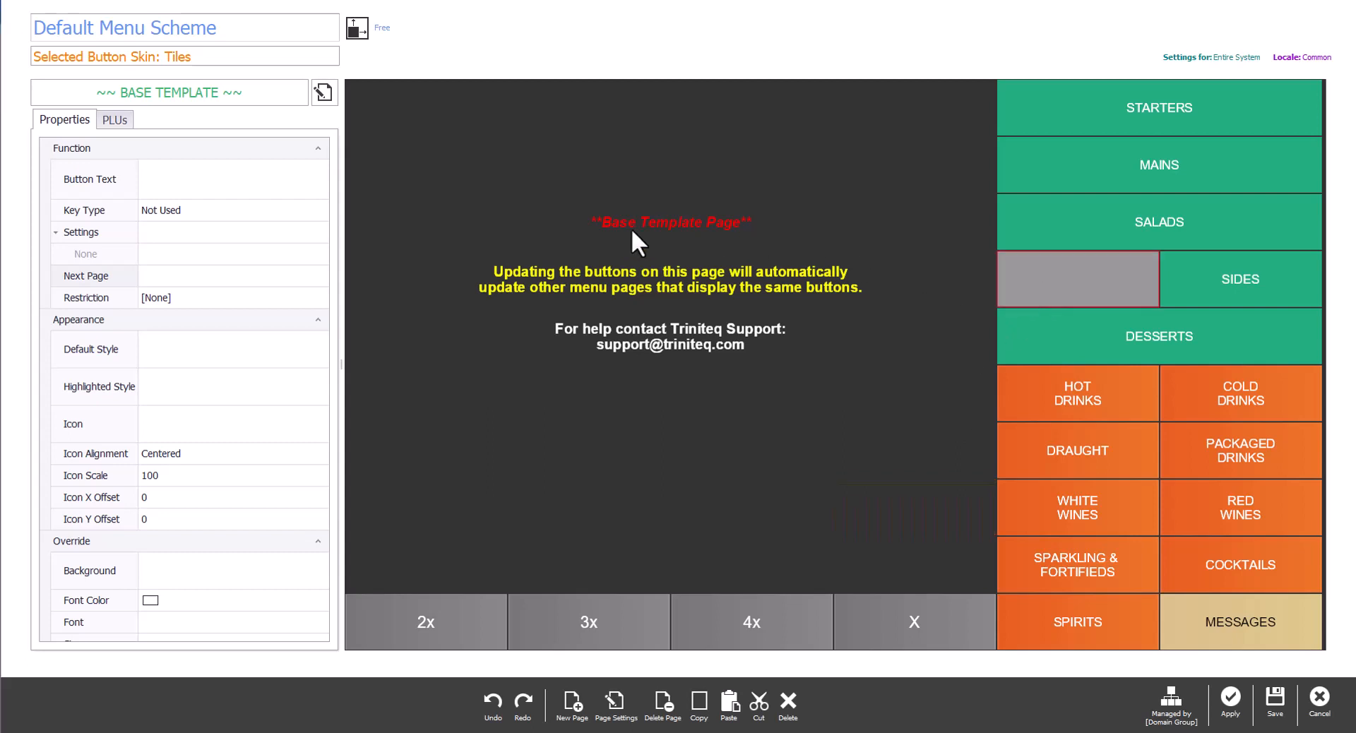
{"action": "left_click", "coordinate": [268, 179]}
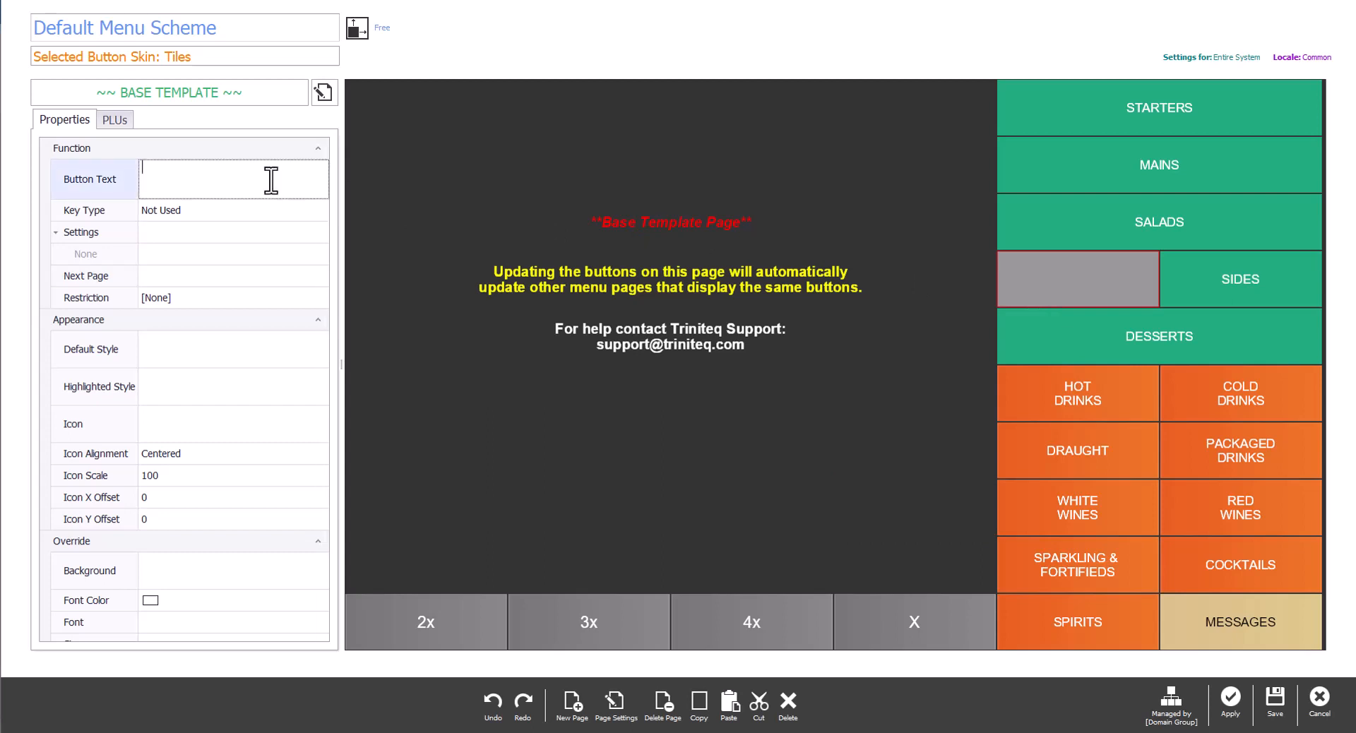
{"action": "type", "text": "PIZZA"}
{"action": "left_click", "coordinate": [237, 277]}
{"action": "scroll", "coordinate": [499, 355], "scroll_direction": "down", "scroll_amount": 3}
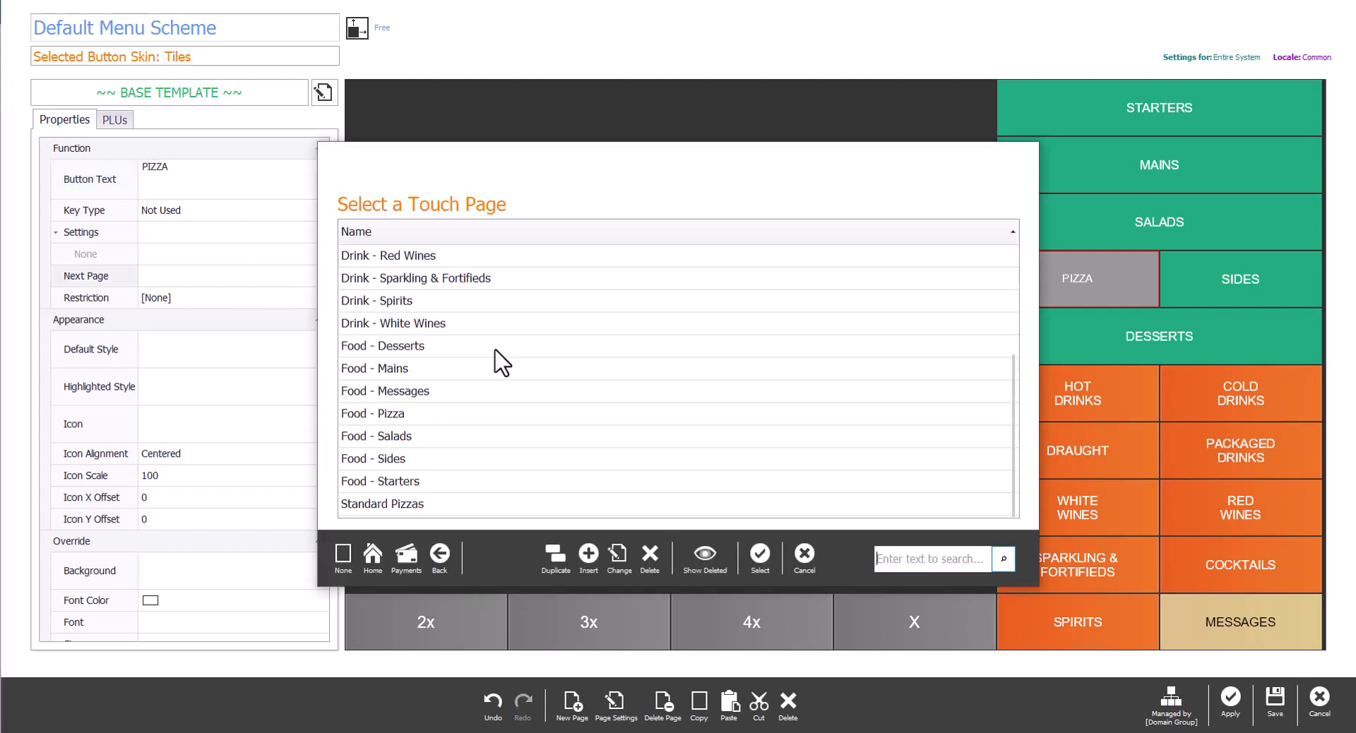
{"action": "left_click", "coordinate": [500, 504]}
{"action": "left_click", "coordinate": [766, 563]}
Give the PIZZA button the same green default style as the other food category buttons.
{"action": "left_click", "coordinate": [254, 353]}
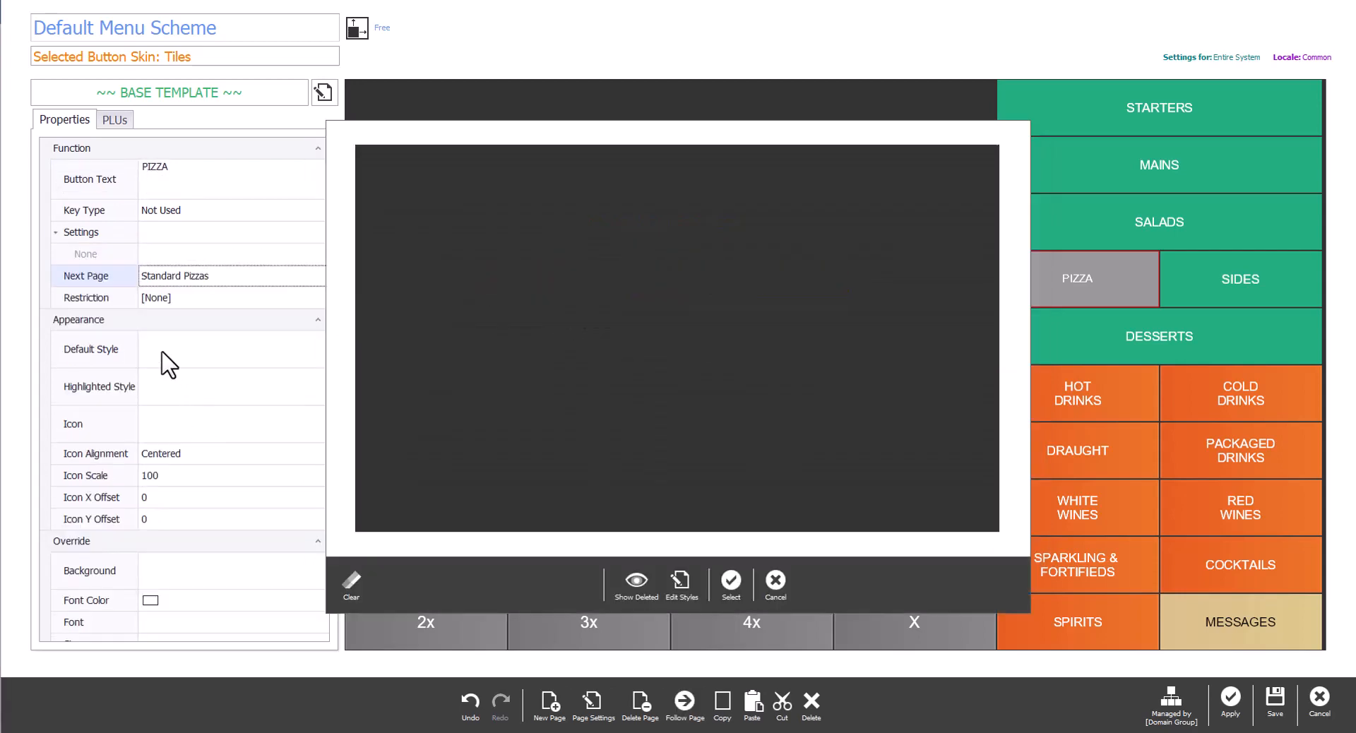
{"action": "left_click", "coordinate": [714, 570]}
{"action": "left_click", "coordinate": [554, 498]}
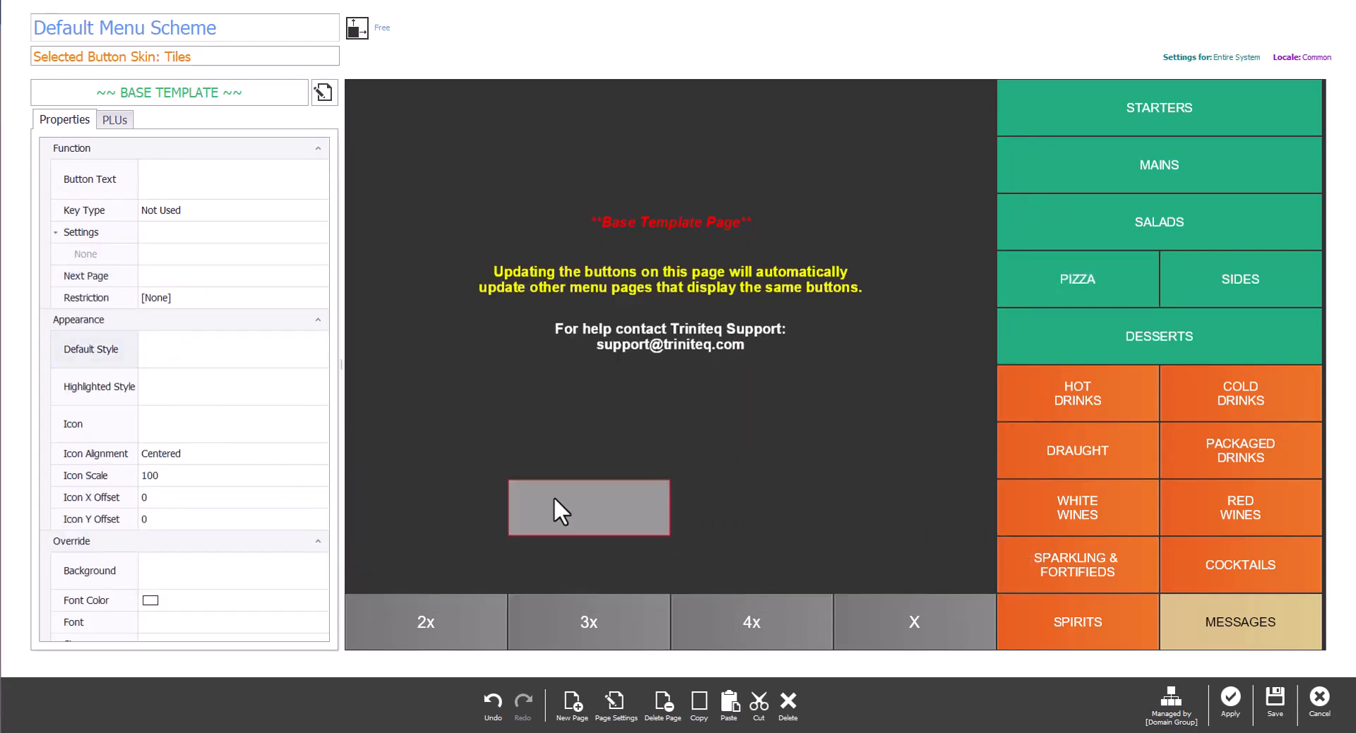
Follow the PIZZA button's link to open the Standard Pizzas page for editing.
{"action": "left_click", "coordinate": [1053, 287]}
{"action": "right_click", "coordinate": [1054, 287]}
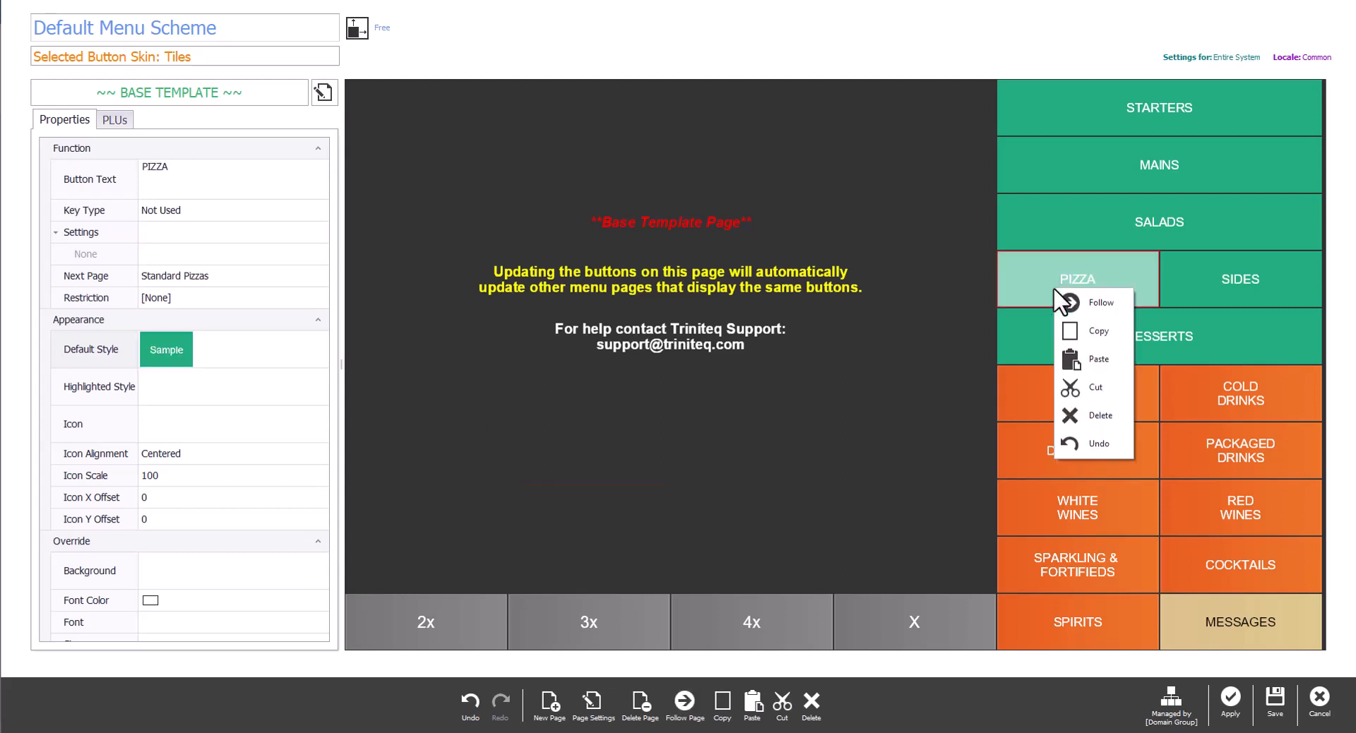
{"action": "left_click", "coordinate": [1090, 304]}
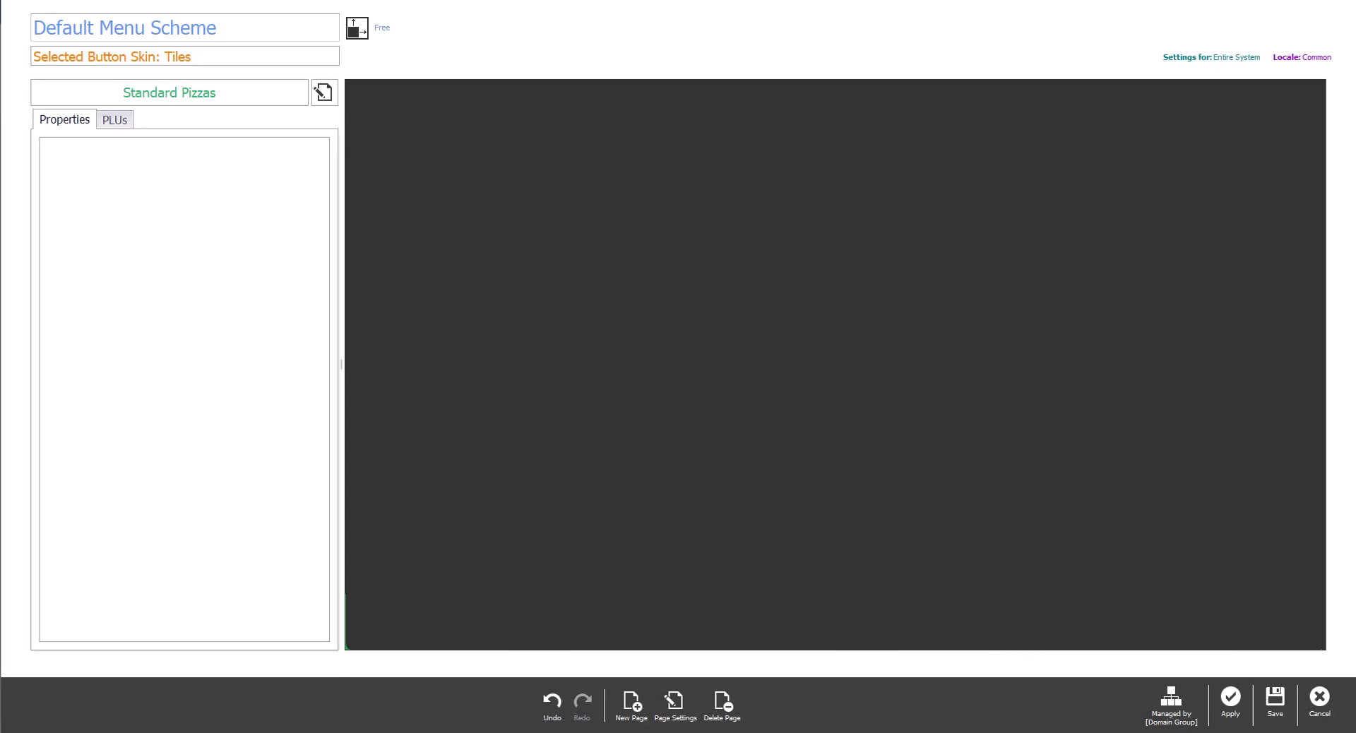
Make all buttons in the page's two rightmost columns Emulated Buttons that mirror the ~~ BASE TEMPLATE ~~ page.
{"action": "left_click", "coordinate": [1183, 92]}
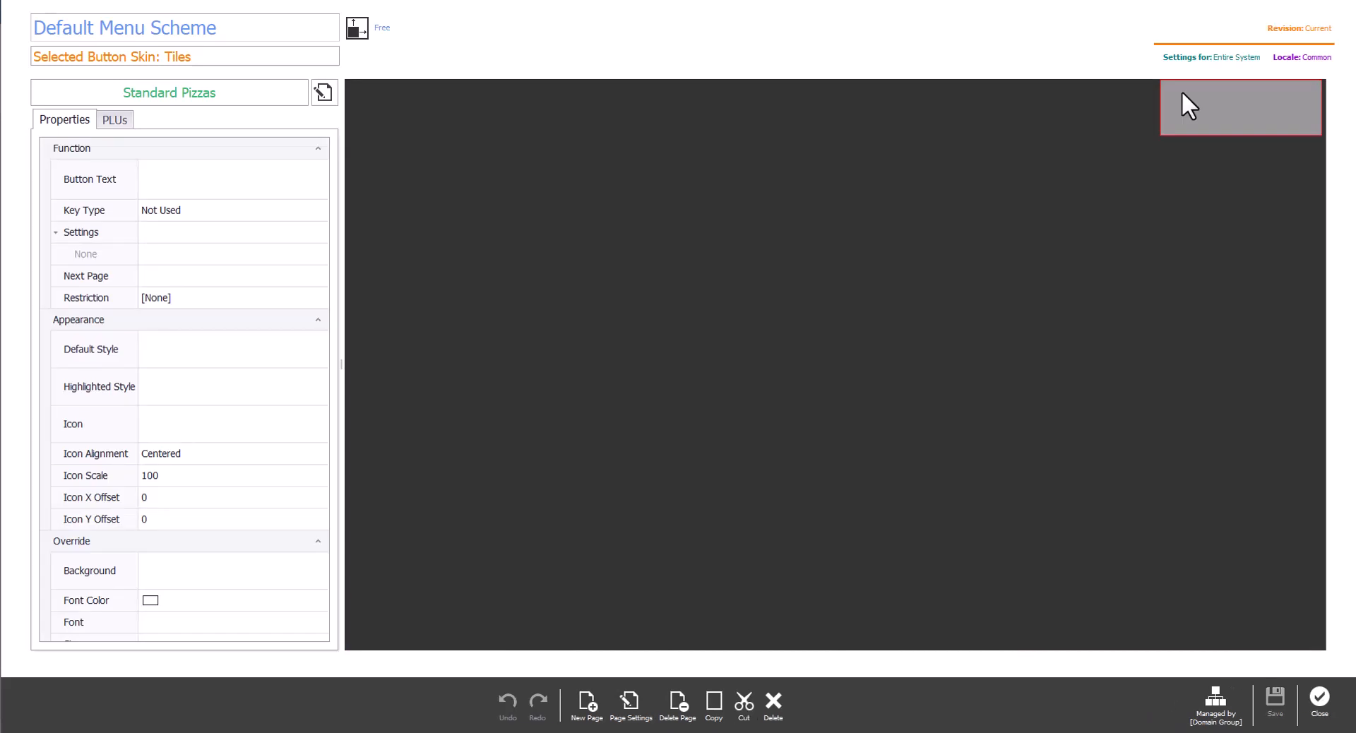
{"action": "left_click_drag", "start_coordinate": [1130, 99], "coordinate": [1236, 608]}
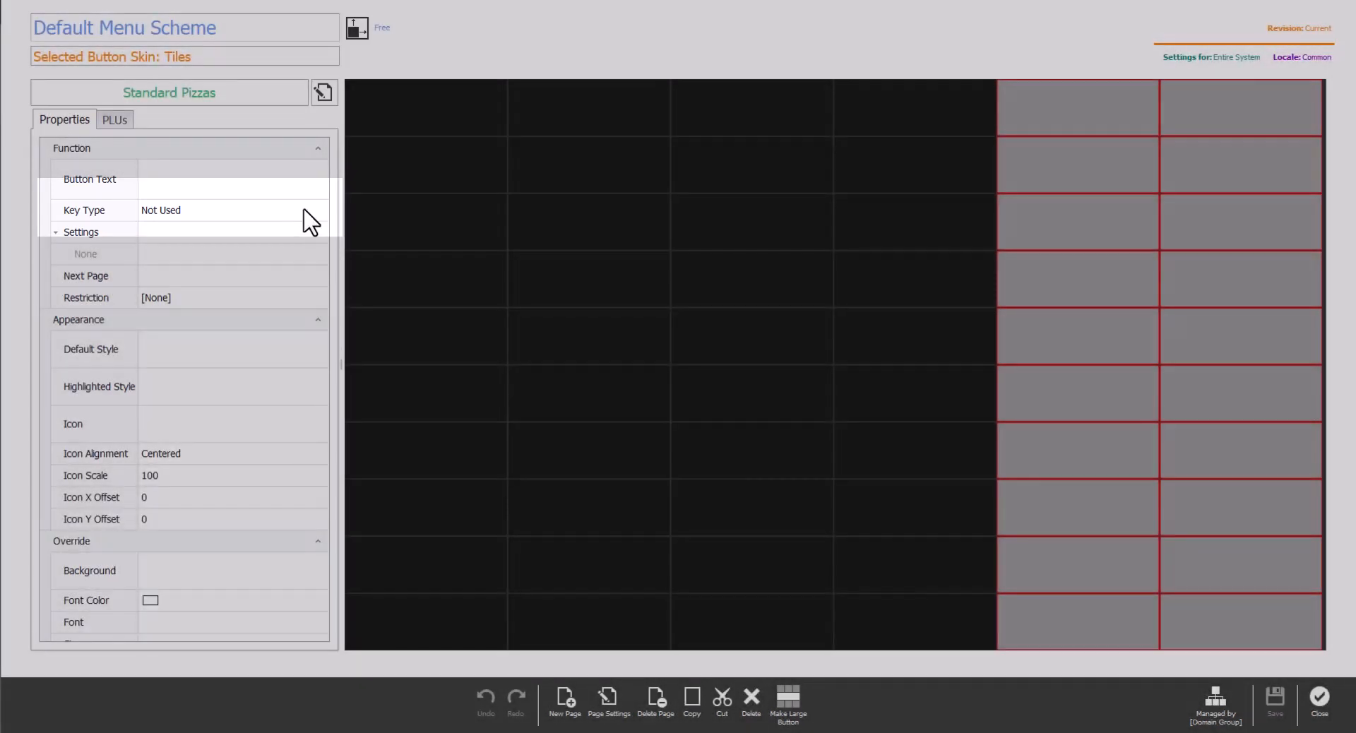
{"action": "left_click", "coordinate": [280, 210]}
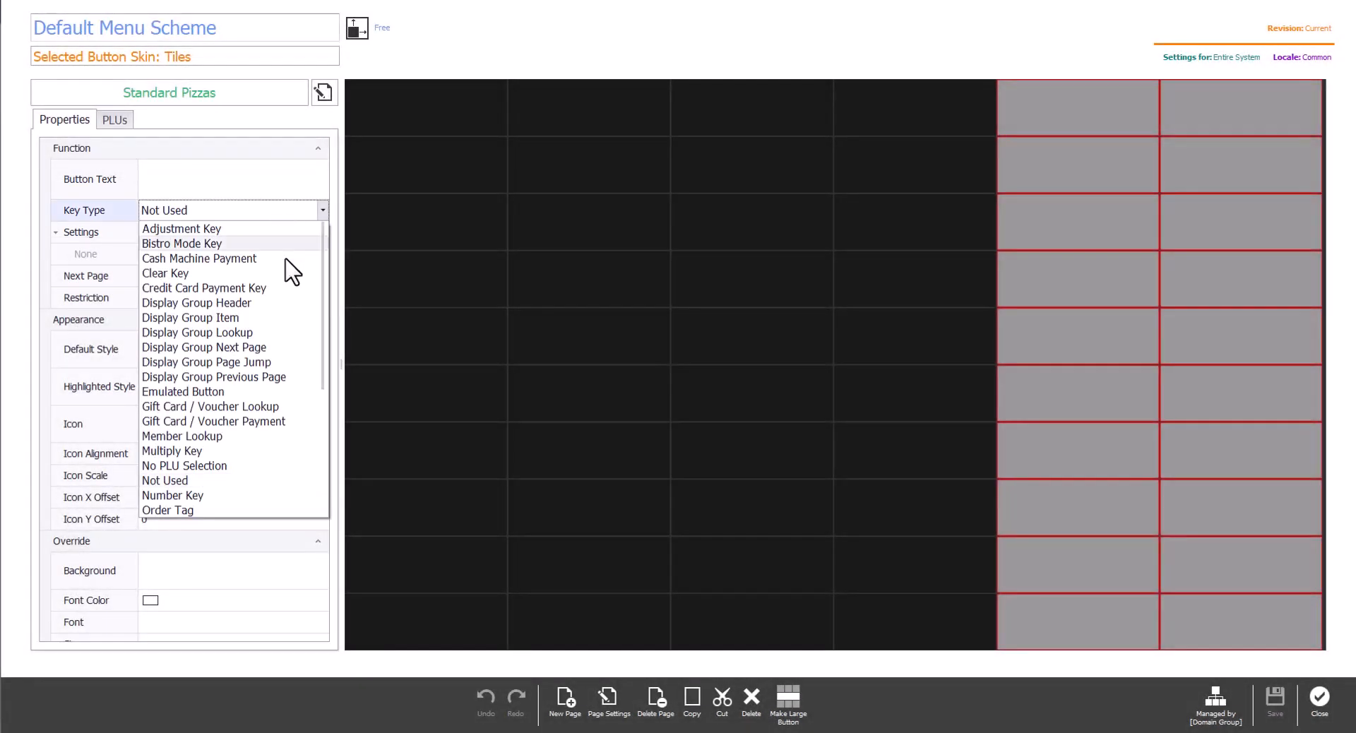
{"action": "left_click", "coordinate": [270, 391]}
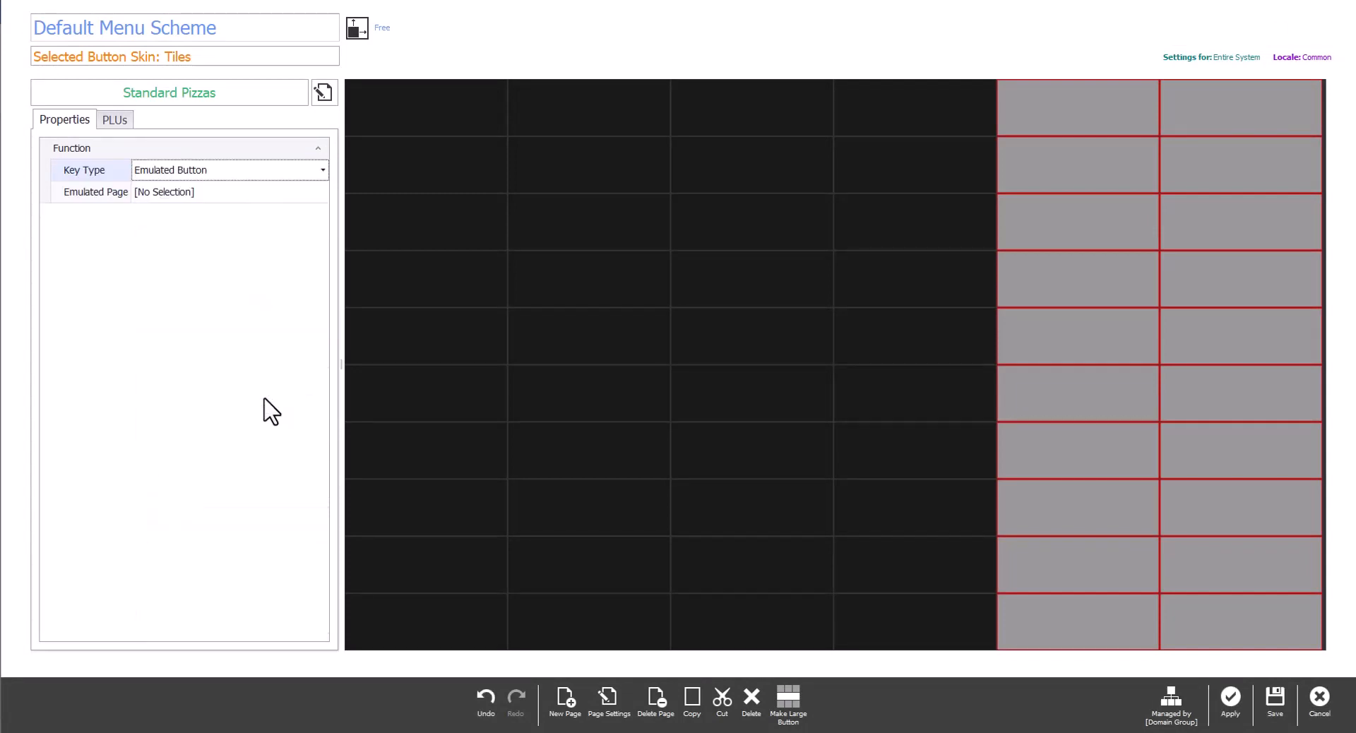
{"action": "left_click", "coordinate": [275, 201]}
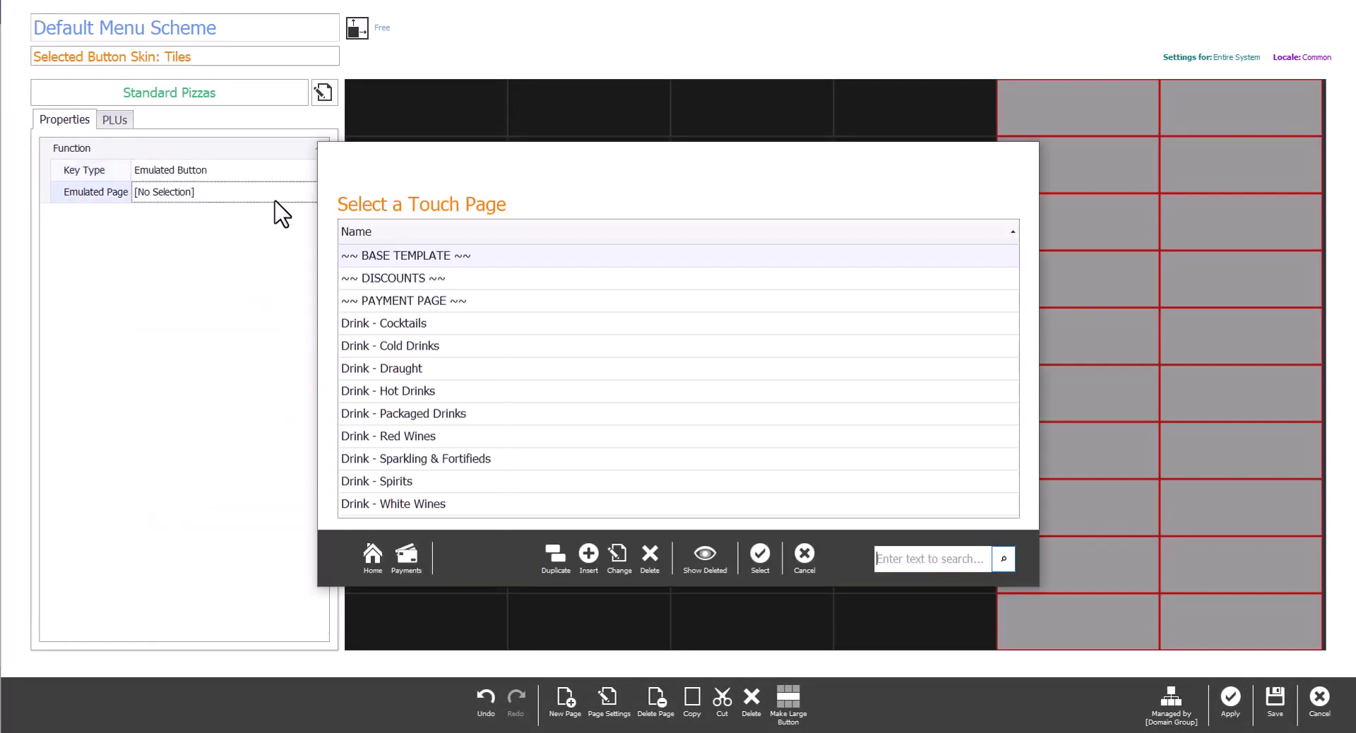
{"action": "left_click", "coordinate": [425, 258]}
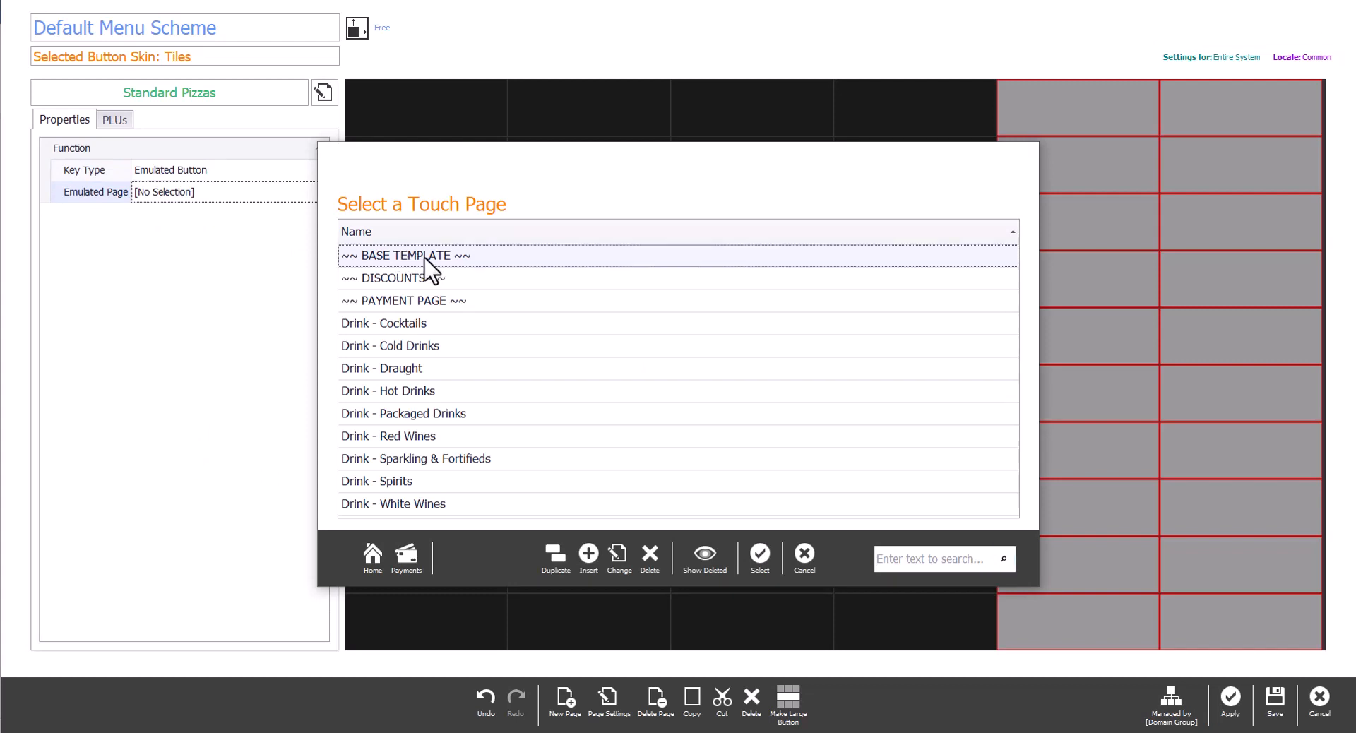
{"action": "double_click", "coordinate": [425, 259]}
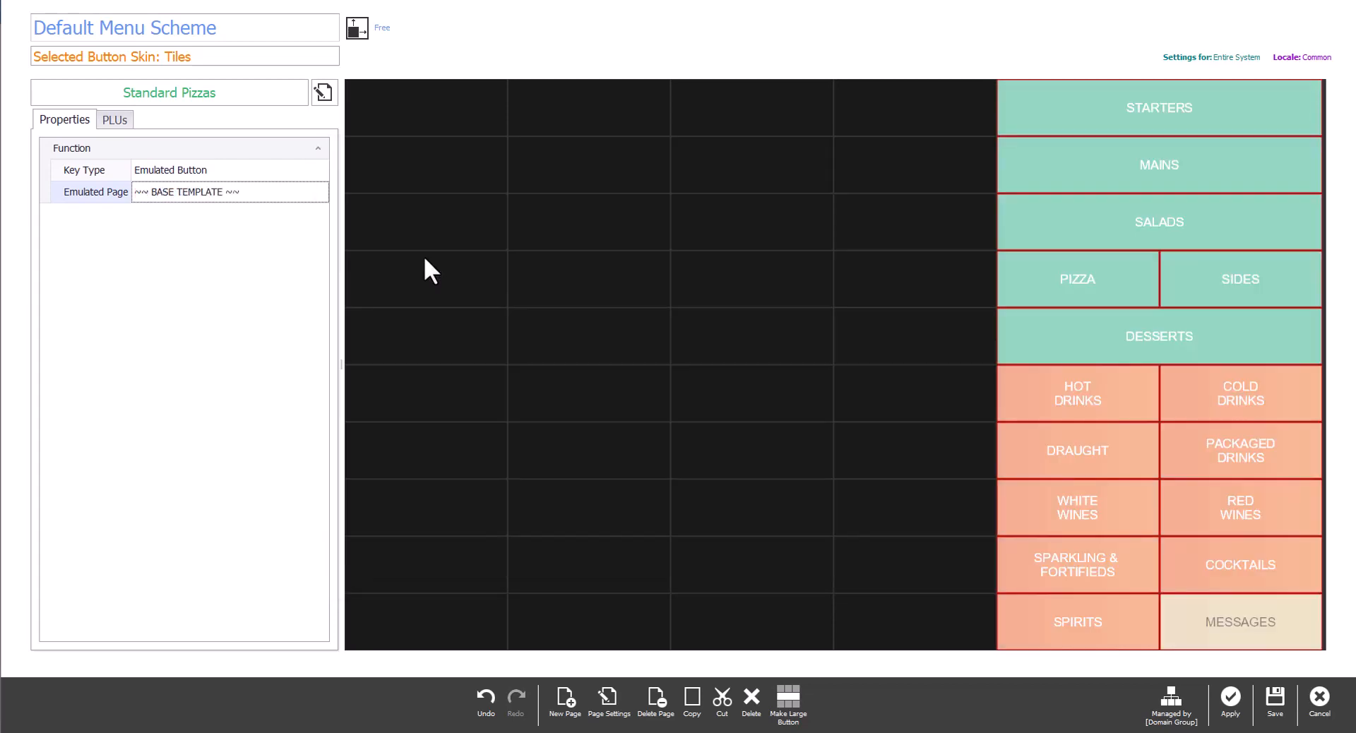
{"action": "left_click", "coordinate": [425, 259]}
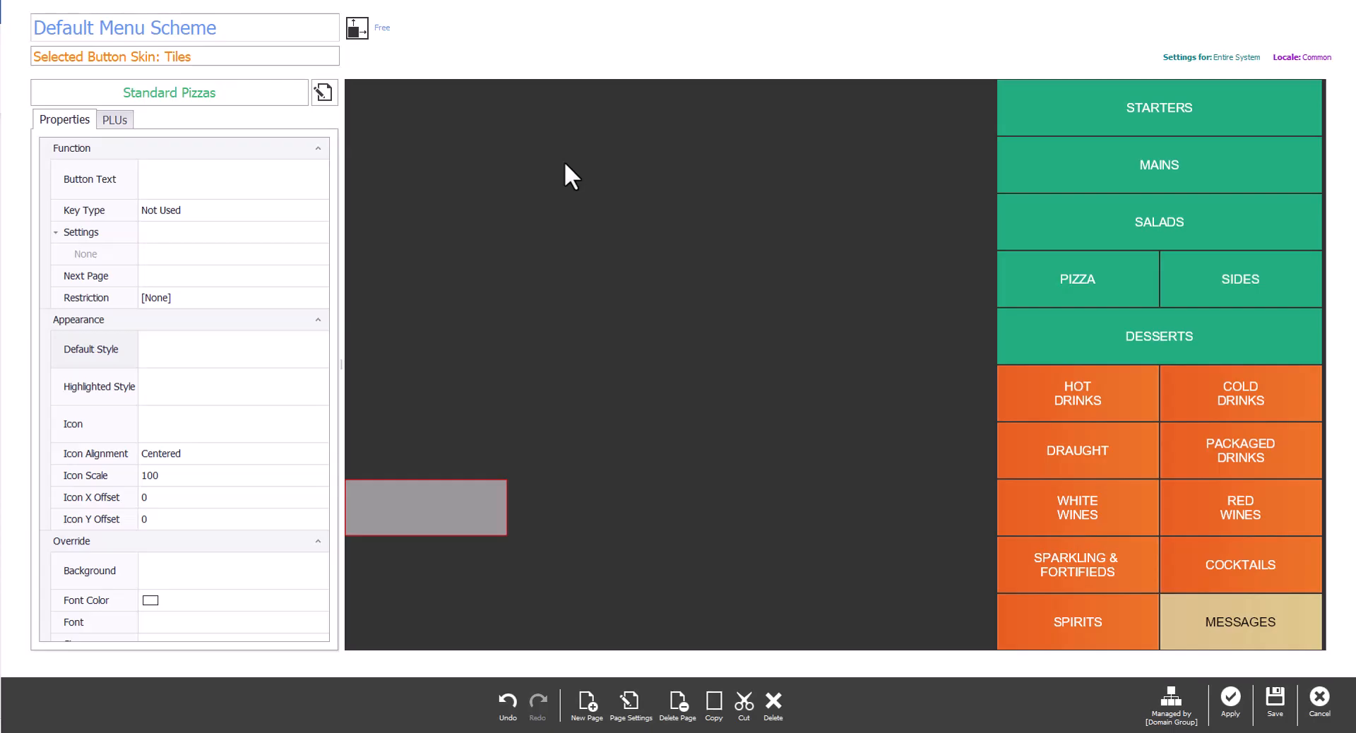
Set the two middle columns of buttons, second to eighth row, to Display Group Item using the Pizza display group.
{"action": "left_click_drag", "start_coordinate": [565, 161], "coordinate": [726, 502]}
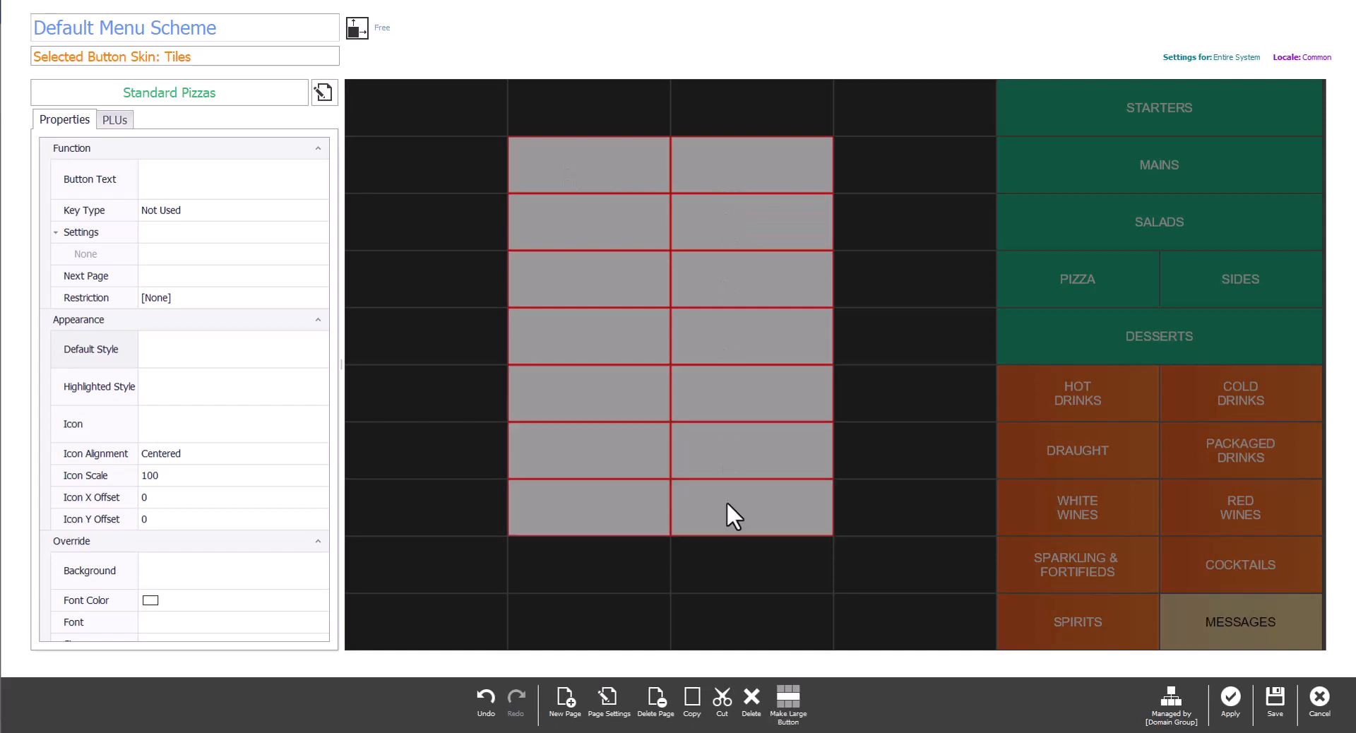
{"action": "left_click", "coordinate": [218, 209]}
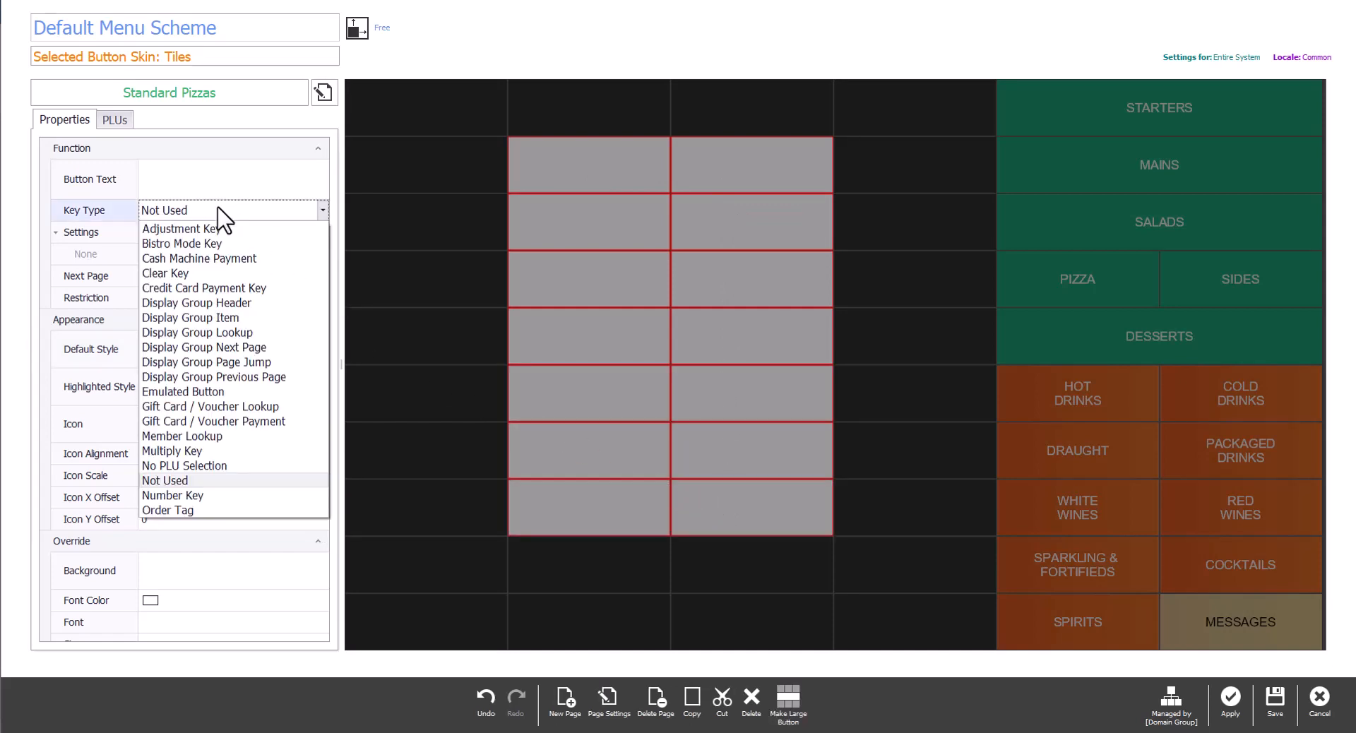
{"action": "left_click", "coordinate": [218, 320]}
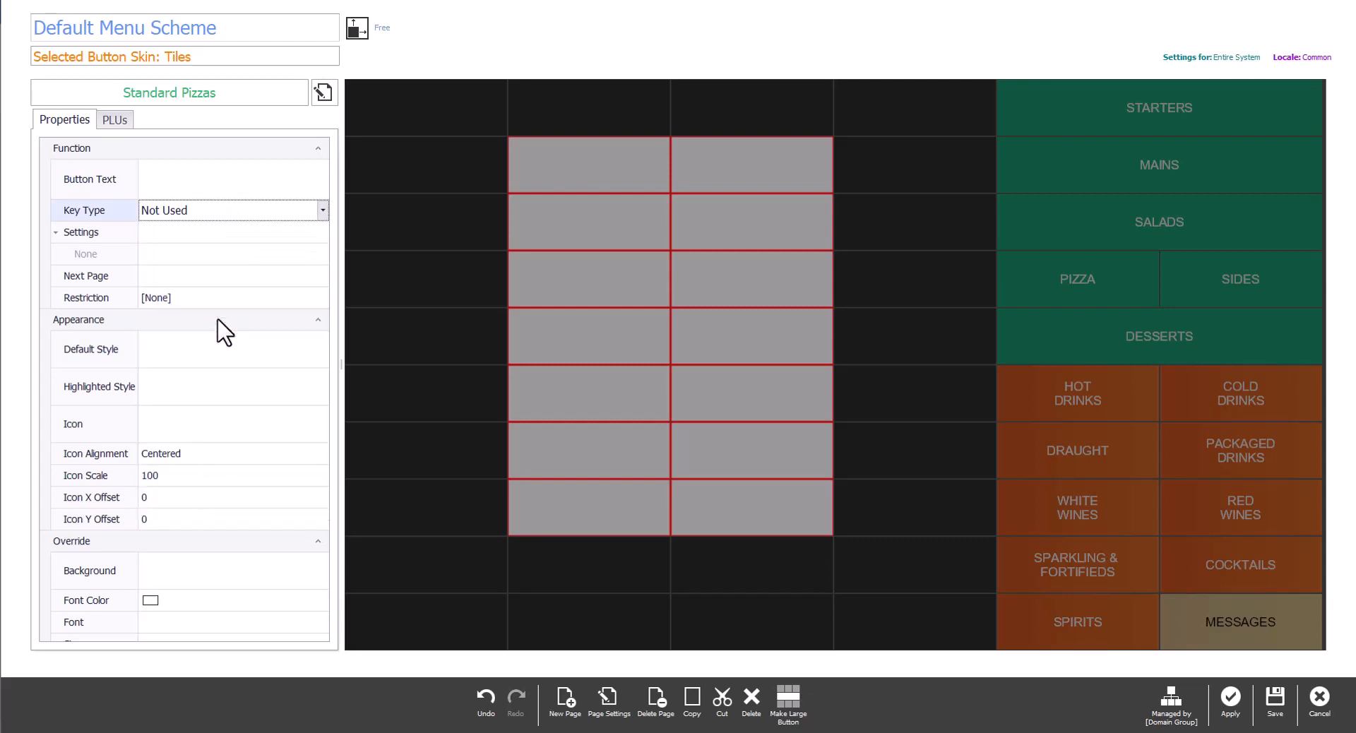
{"action": "left_click", "coordinate": [224, 214]}
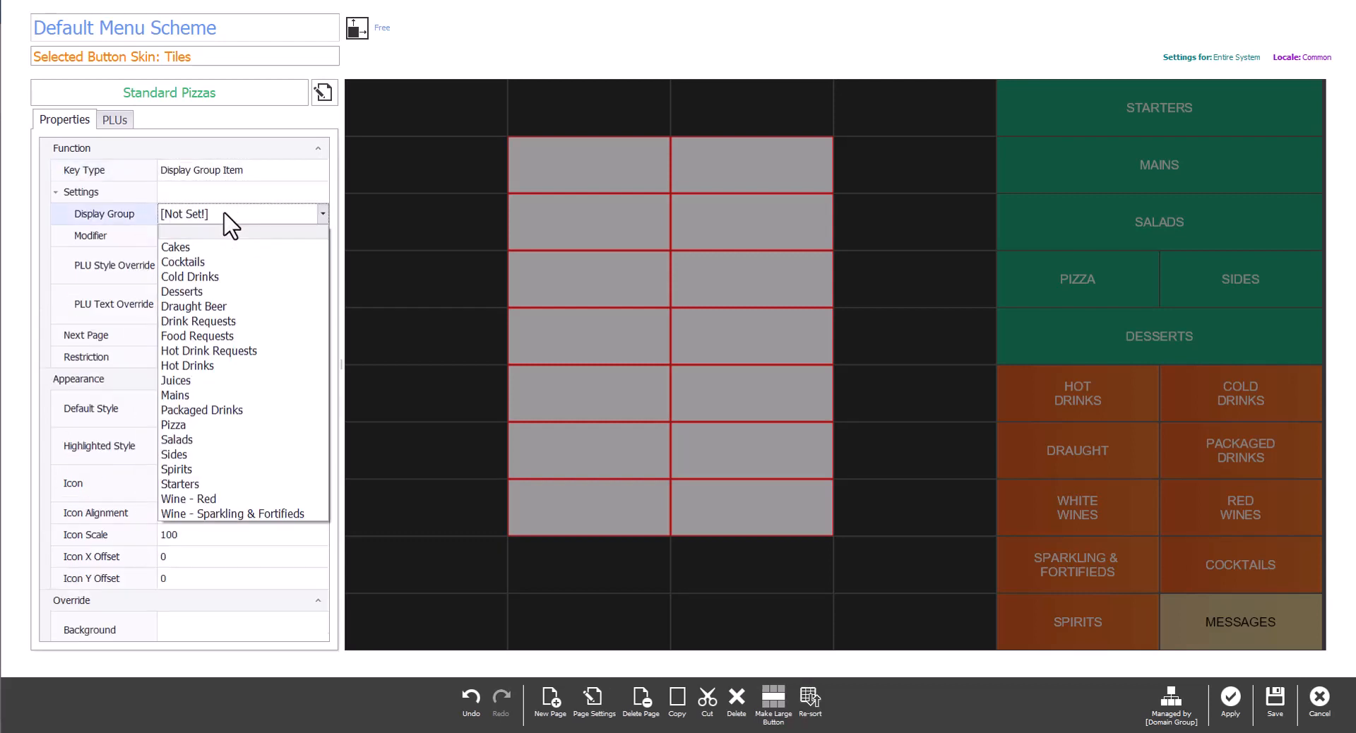
{"action": "scroll", "coordinate": [240, 417], "scroll_direction": "down", "scroll_amount": 1}
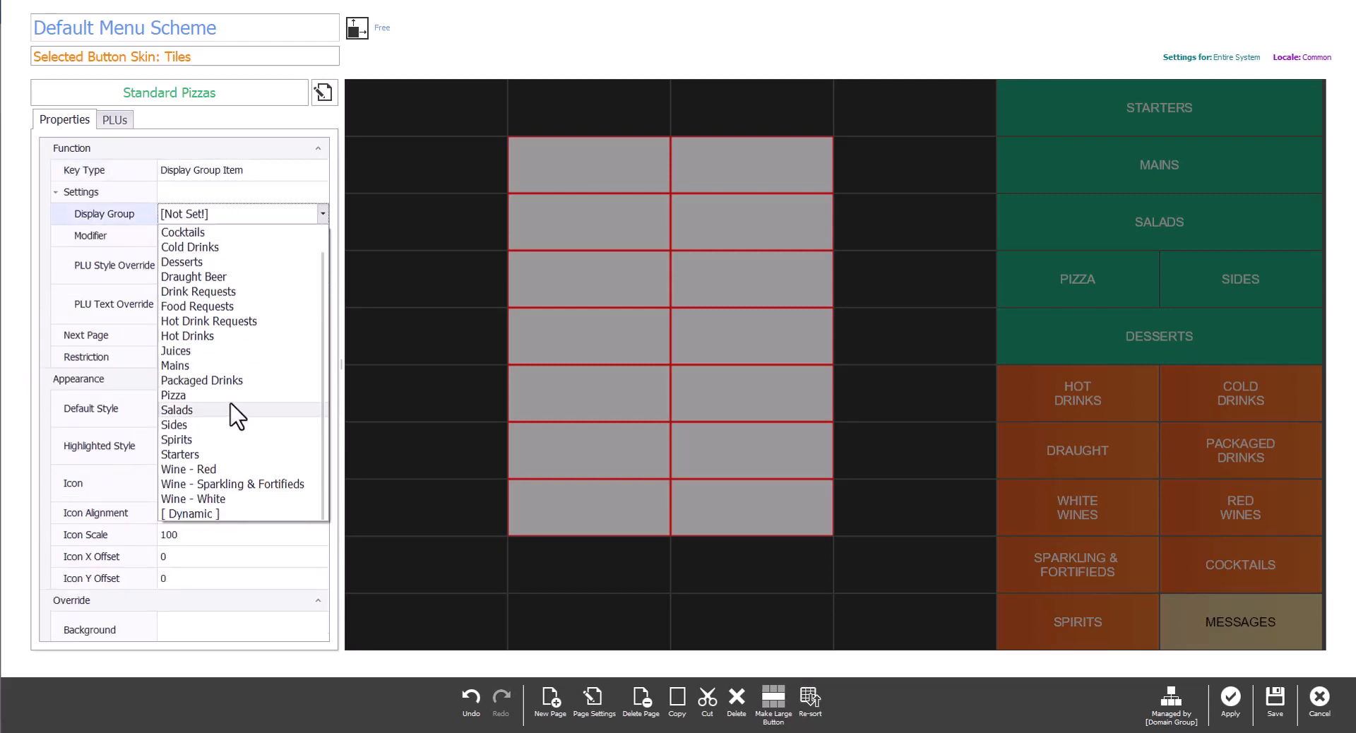
{"action": "left_click", "coordinate": [233, 396]}
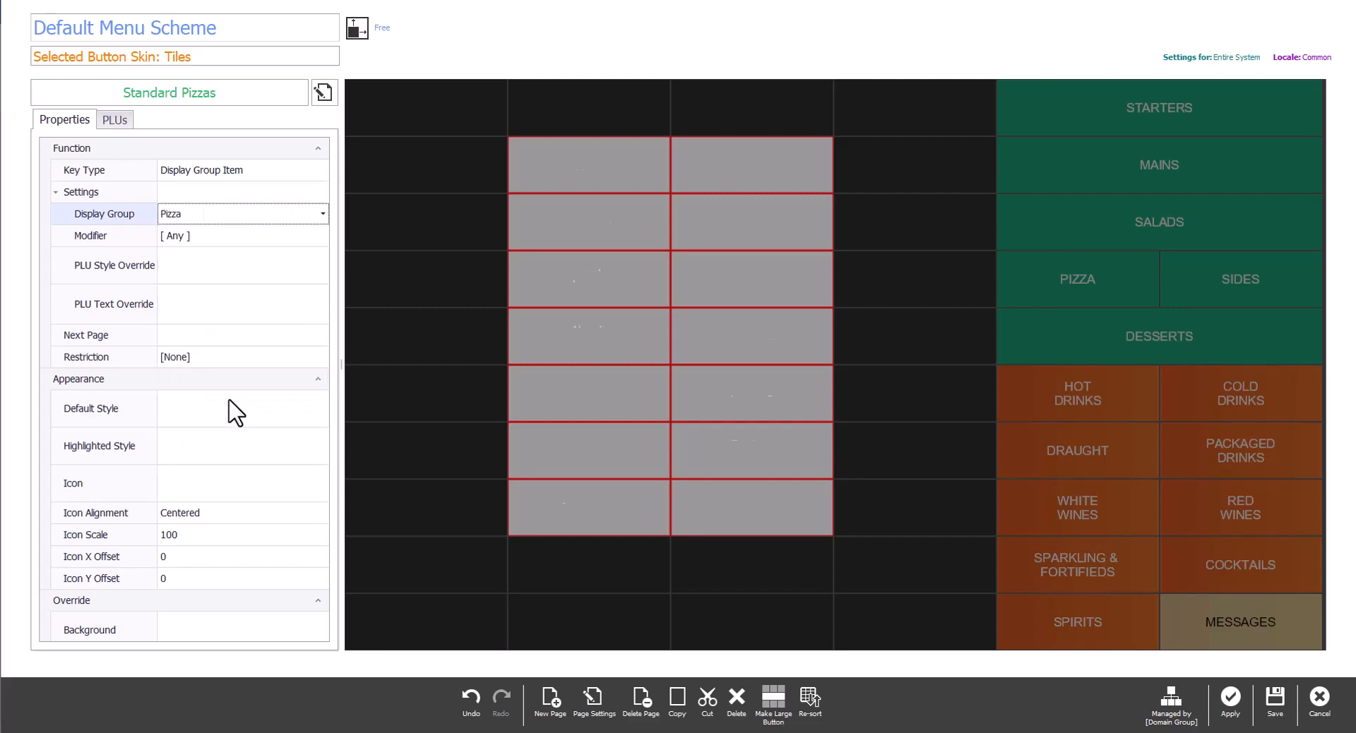
{"action": "left_click", "coordinate": [365, 414]}
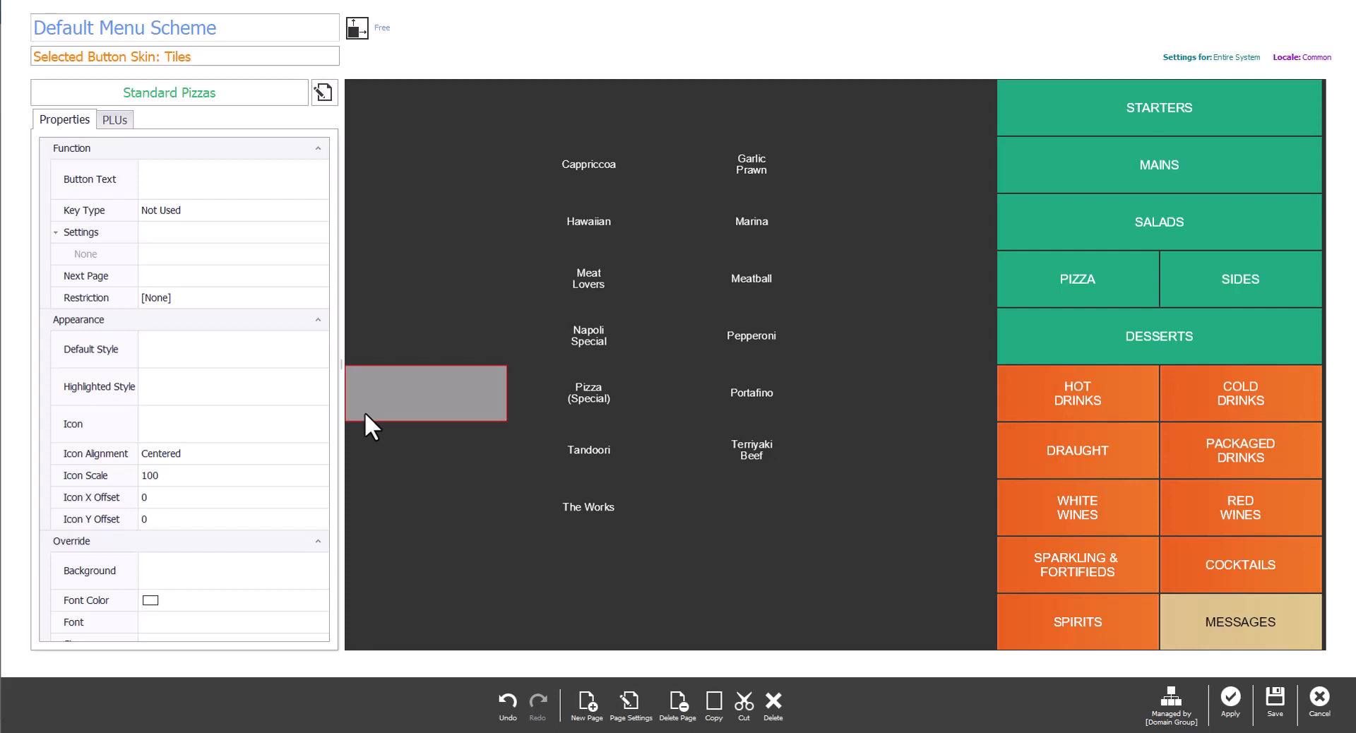
Give the whole block of pizza item buttons the yellow default style.
{"action": "left_click_drag", "start_coordinate": [586, 154], "coordinate": [722, 493]}
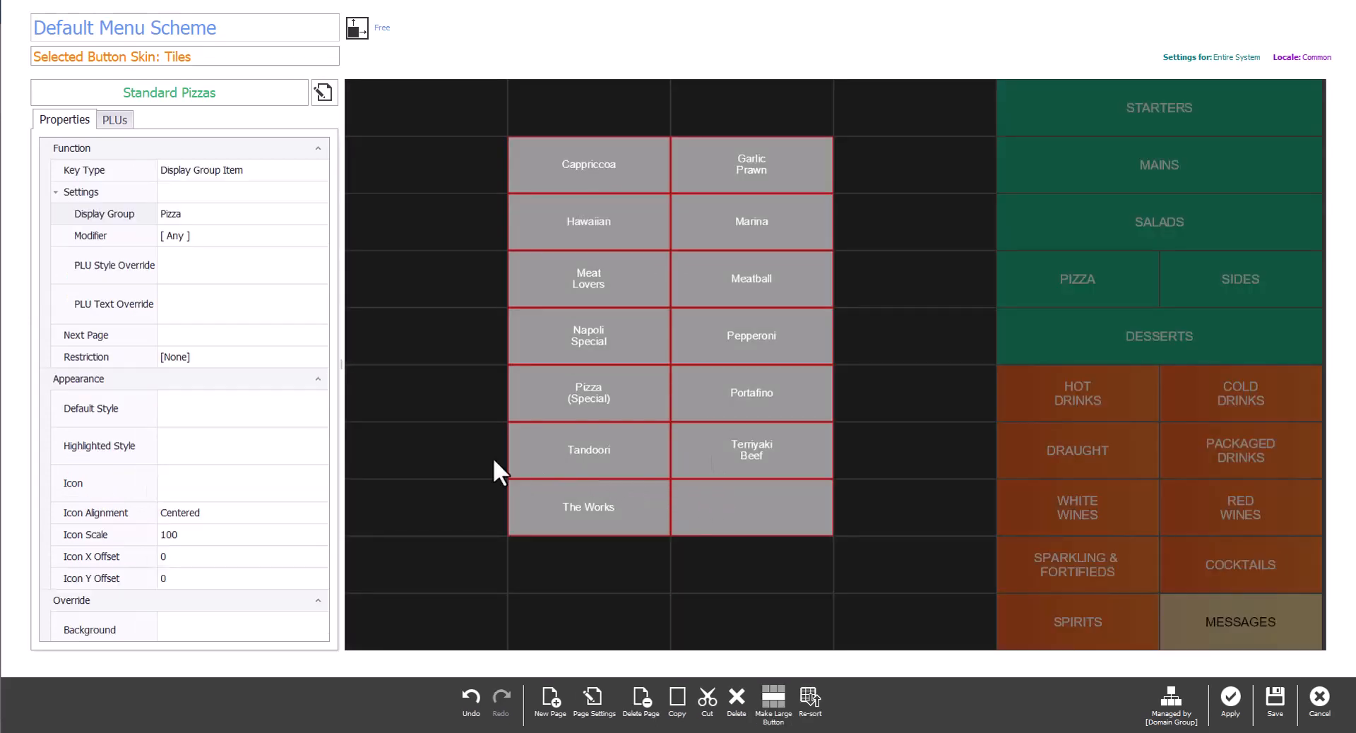
{"action": "left_click", "coordinate": [240, 414]}
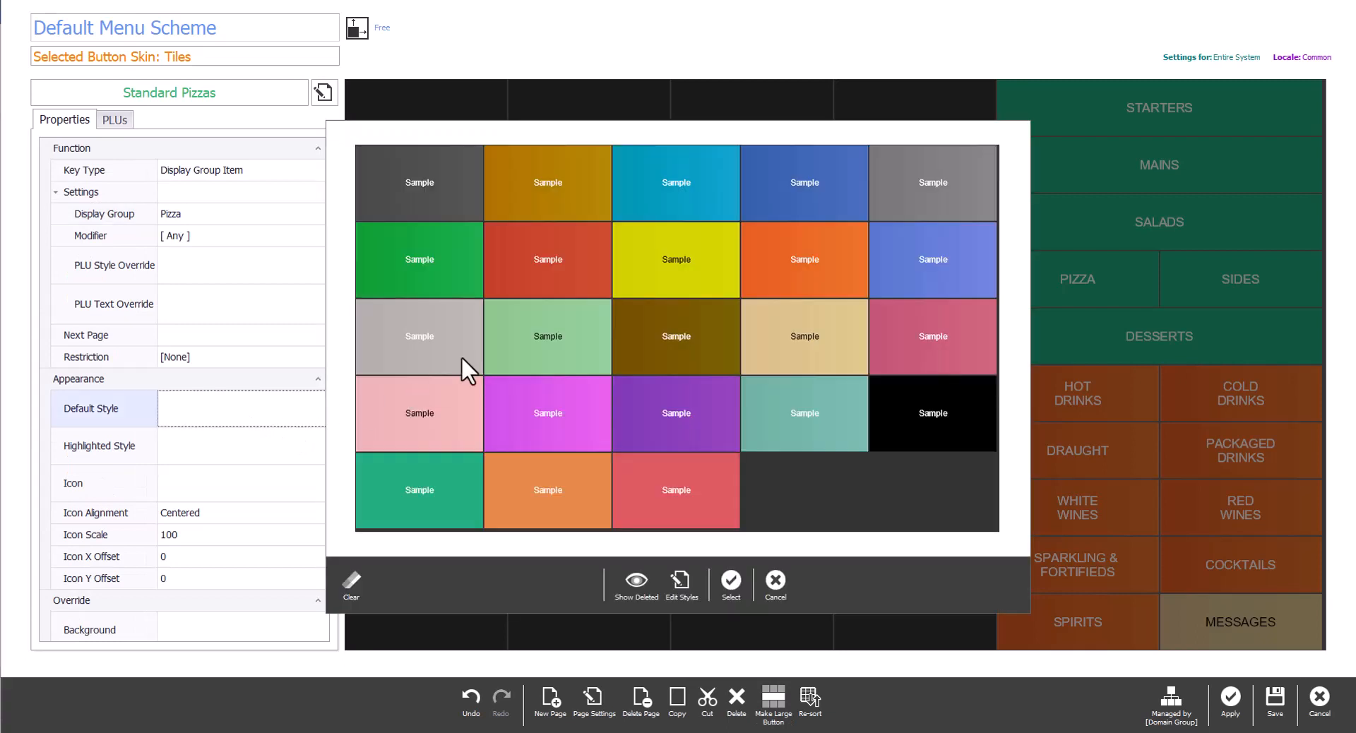
{"action": "left_click", "coordinate": [671, 269]}
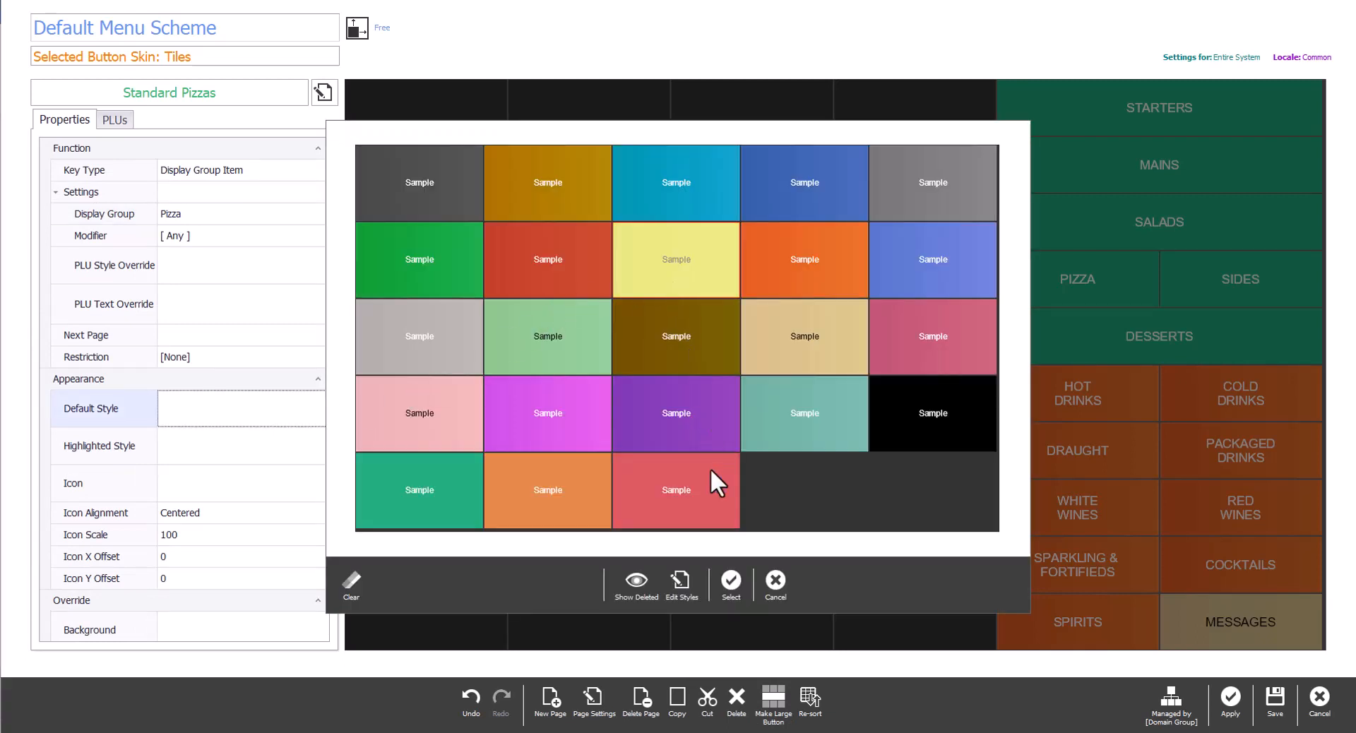
{"action": "left_click", "coordinate": [730, 580]}
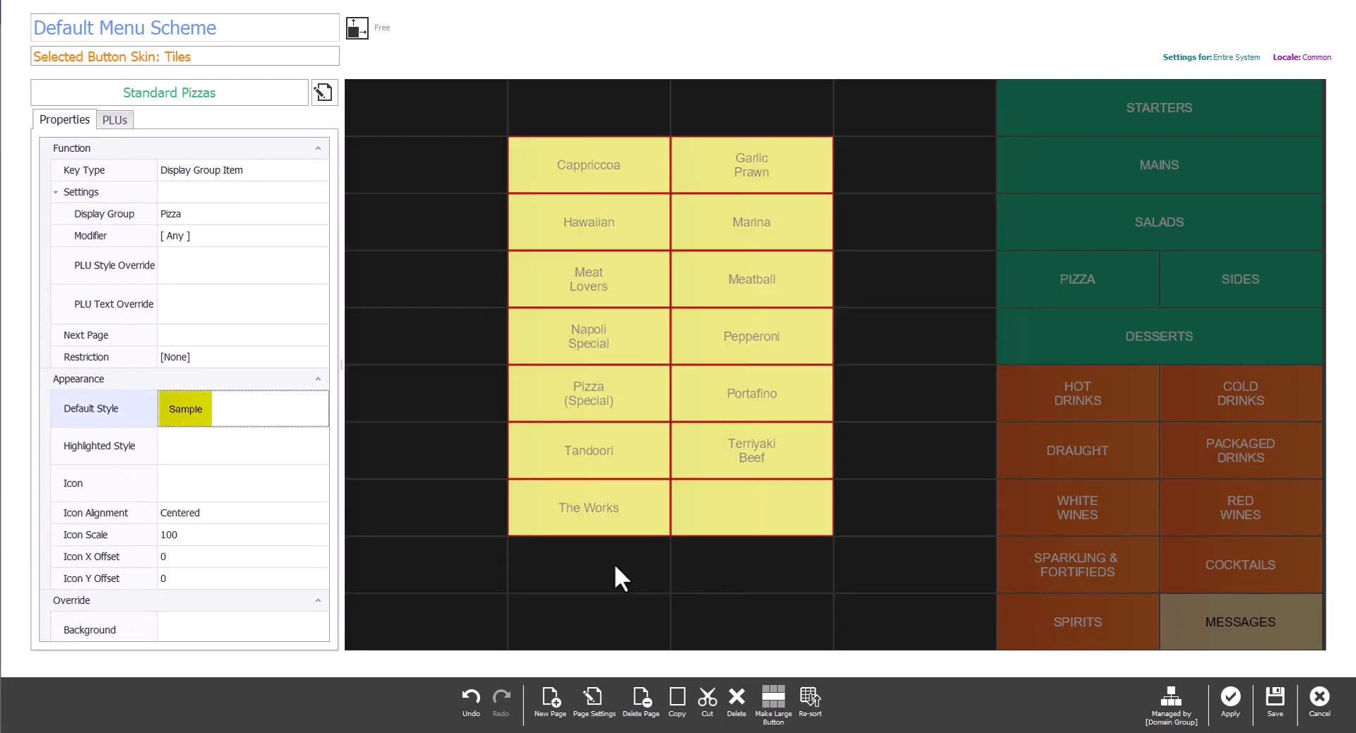
{"action": "left_click", "coordinate": [391, 509]}
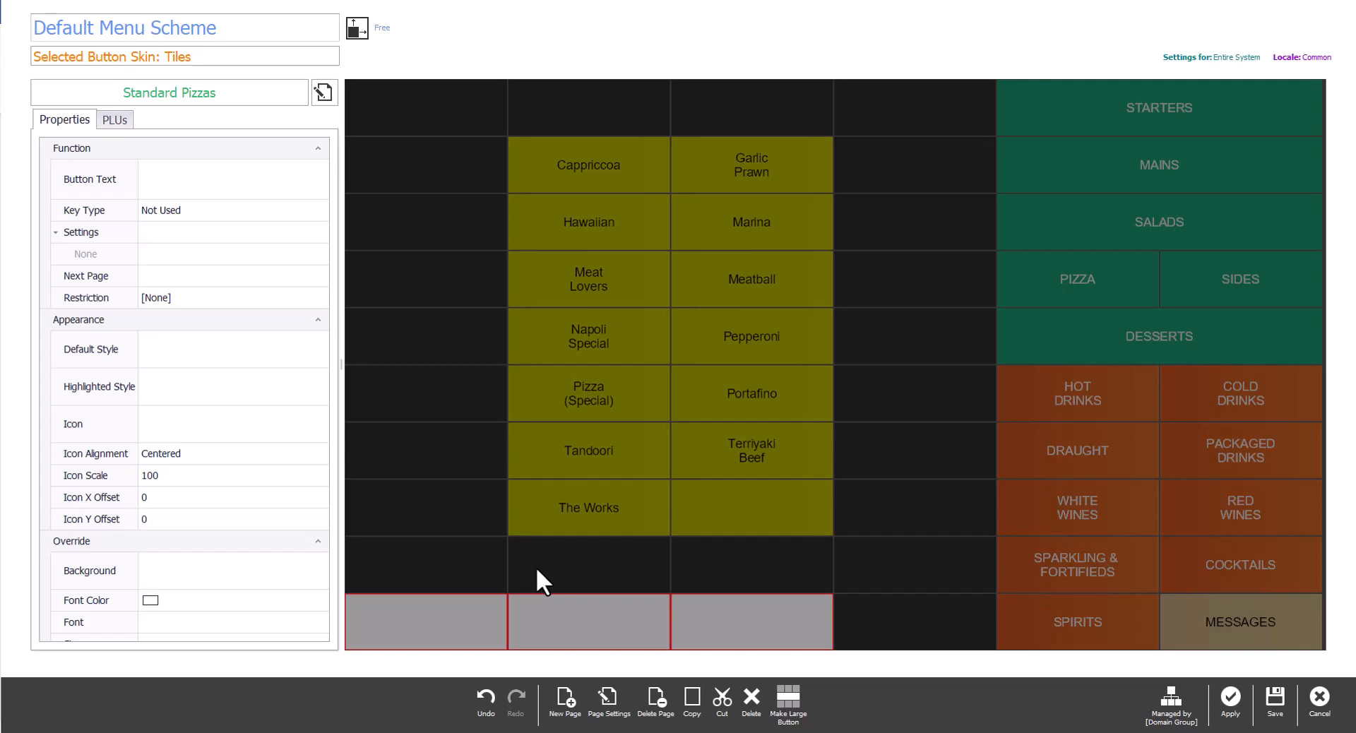
Make the first bottom-row button a Sale Pre Modifier Key using Small, with the two-line text SMALL (press this first).
{"action": "left_click", "coordinate": [469, 620]}
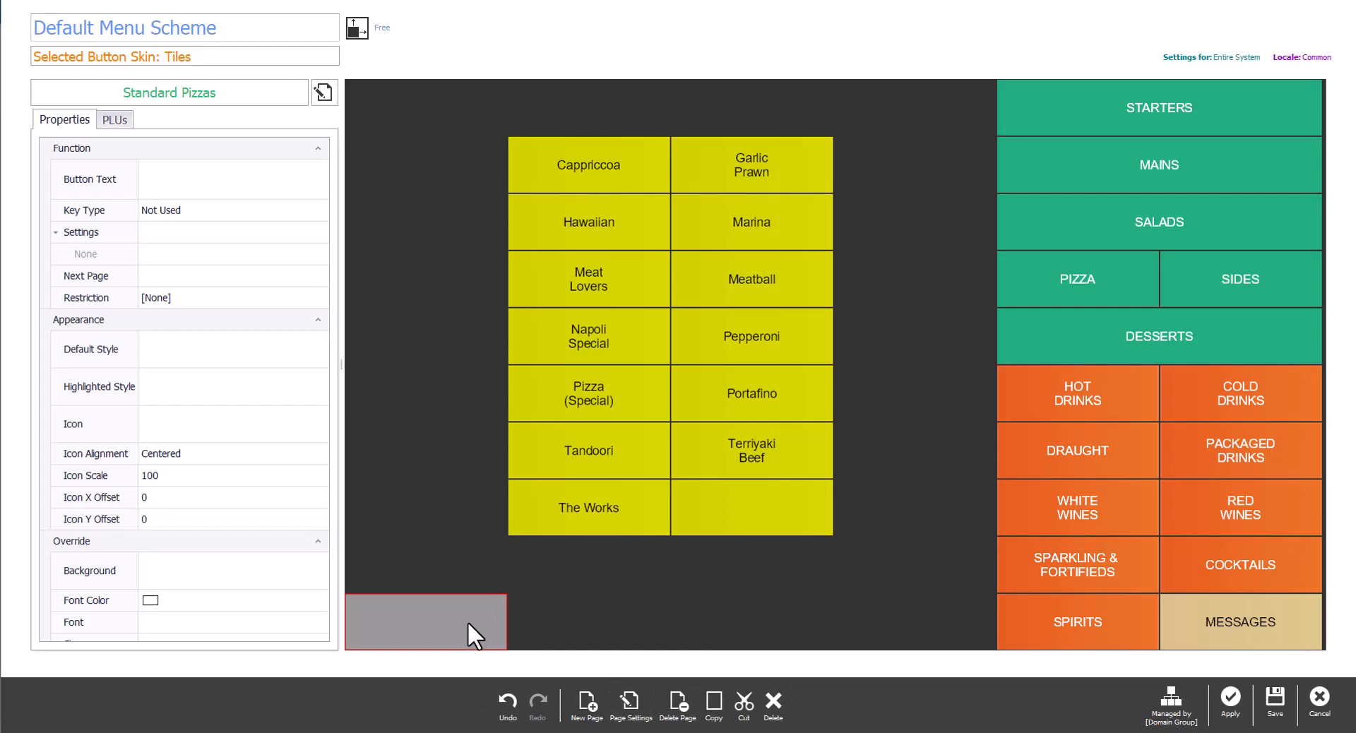
{"action": "left_click", "coordinate": [237, 211]}
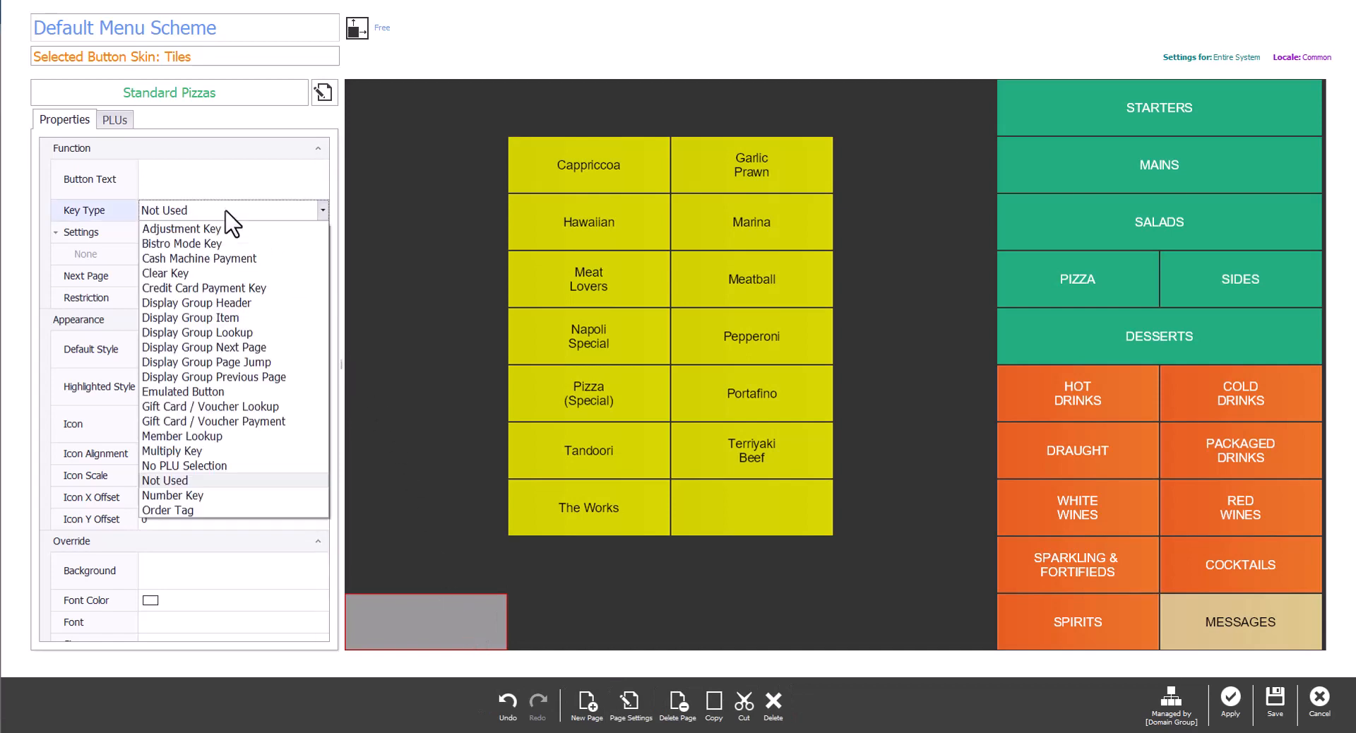
{"action": "scroll", "coordinate": [272, 377], "scroll_direction": "down", "scroll_amount": 5}
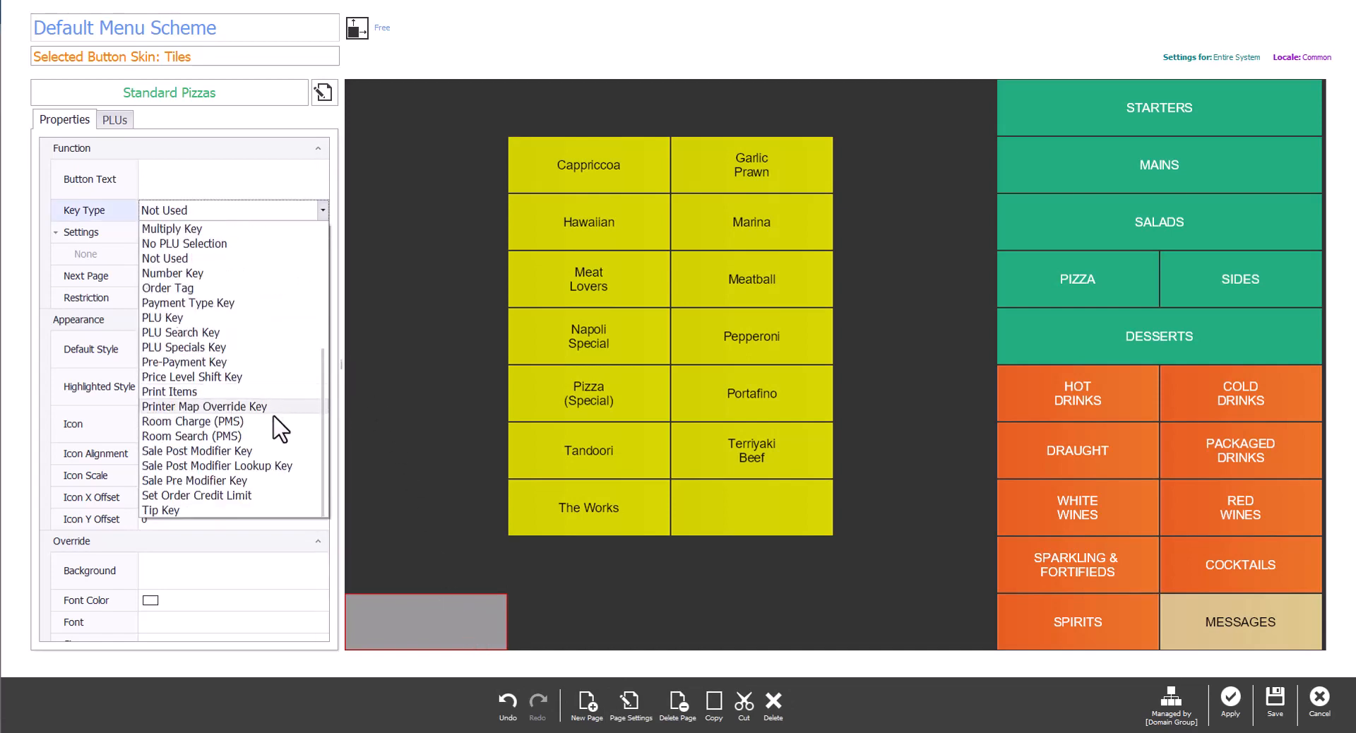
{"action": "left_click", "coordinate": [263, 486]}
{"action": "left_click", "coordinate": [212, 254]}
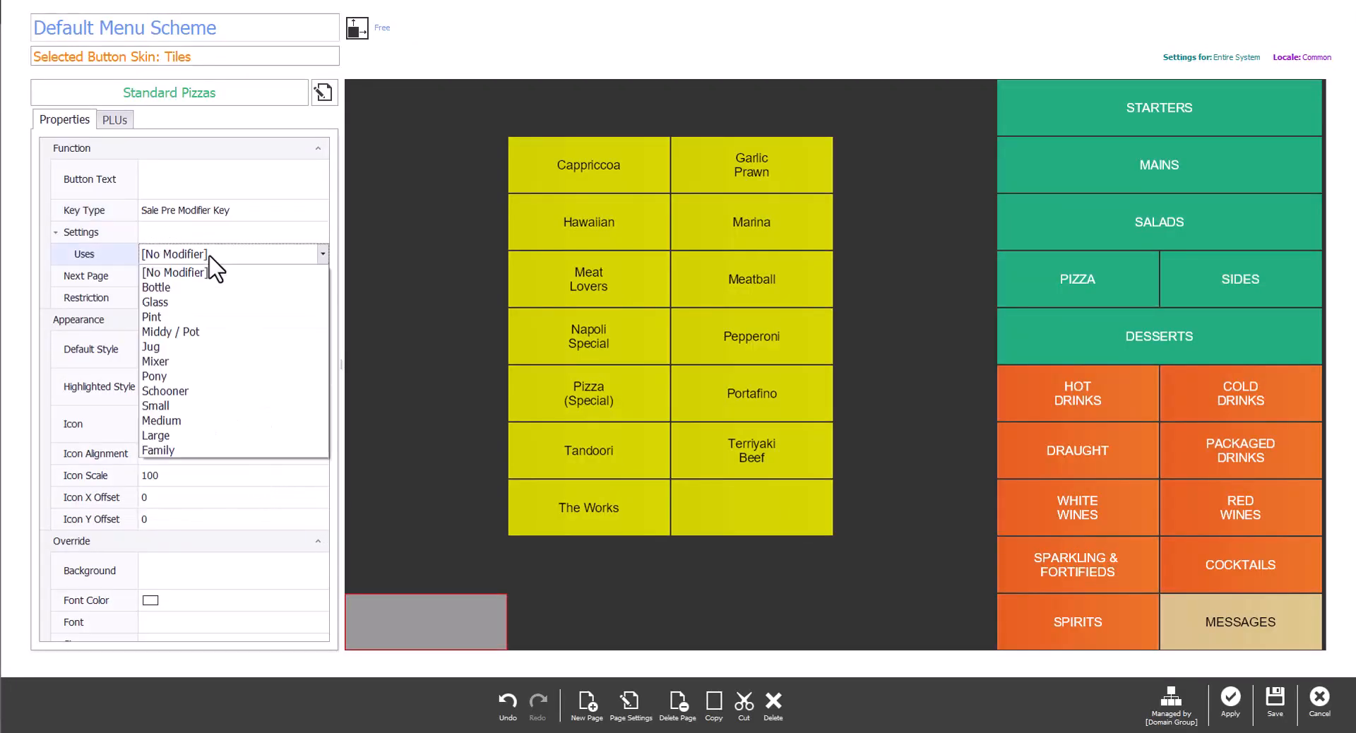
{"action": "left_click", "coordinate": [198, 406]}
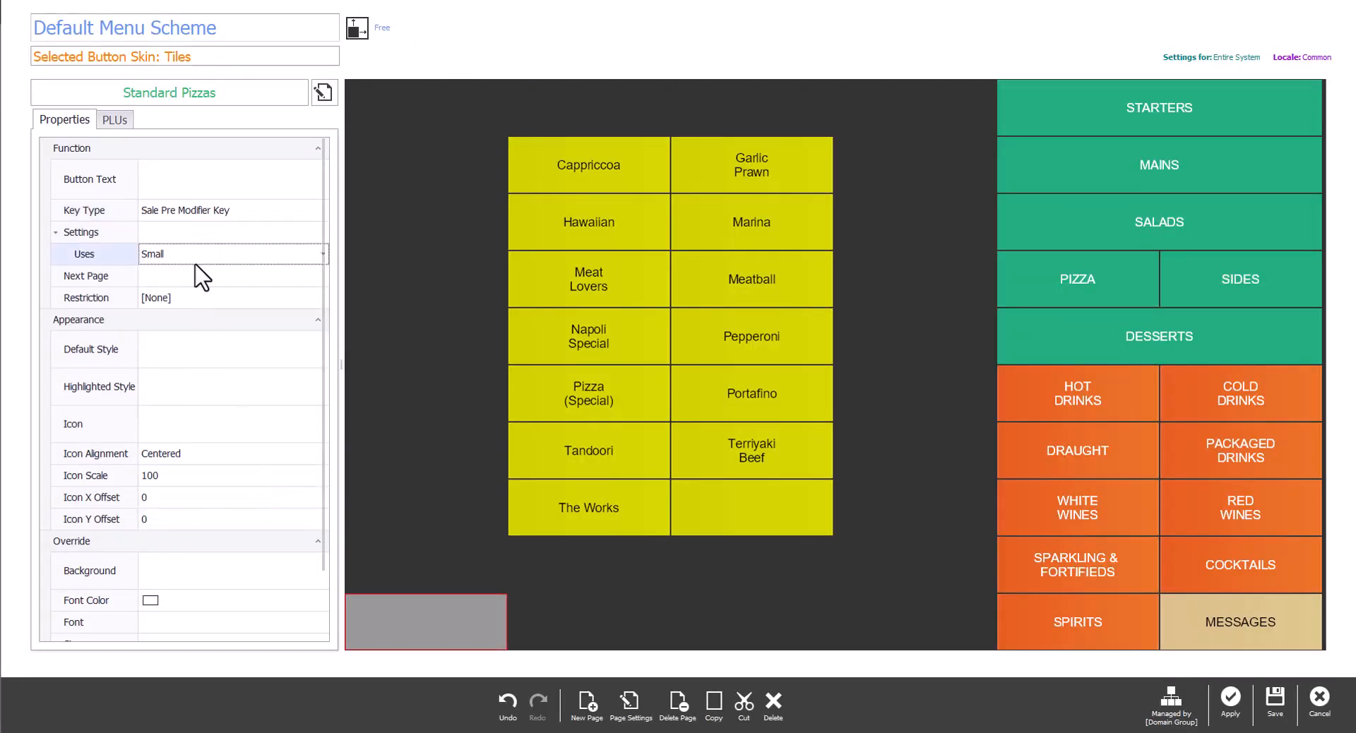
{"action": "left_click", "coordinate": [159, 182]}
{"action": "type", "text": "SMALL"}
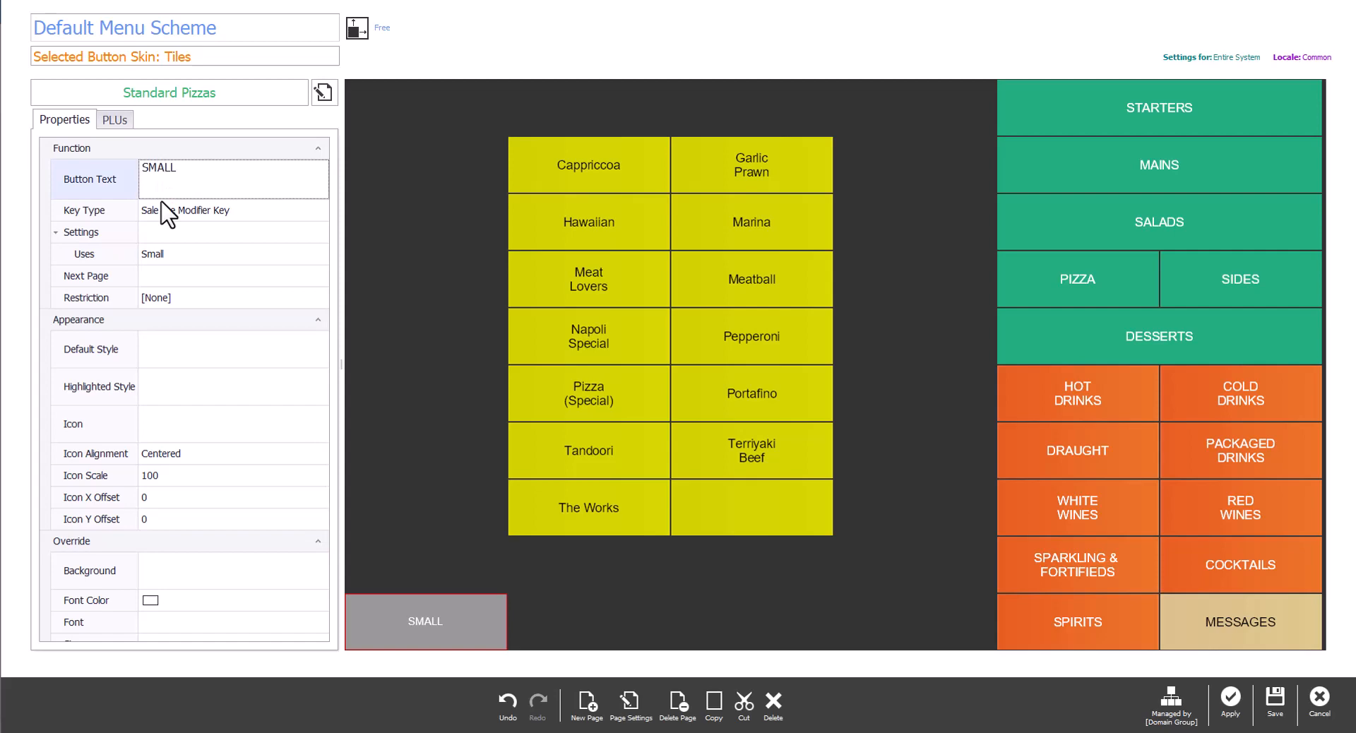
{"action": "key", "text": "Return"}
{"action": "type", "text": "(press this first)"}
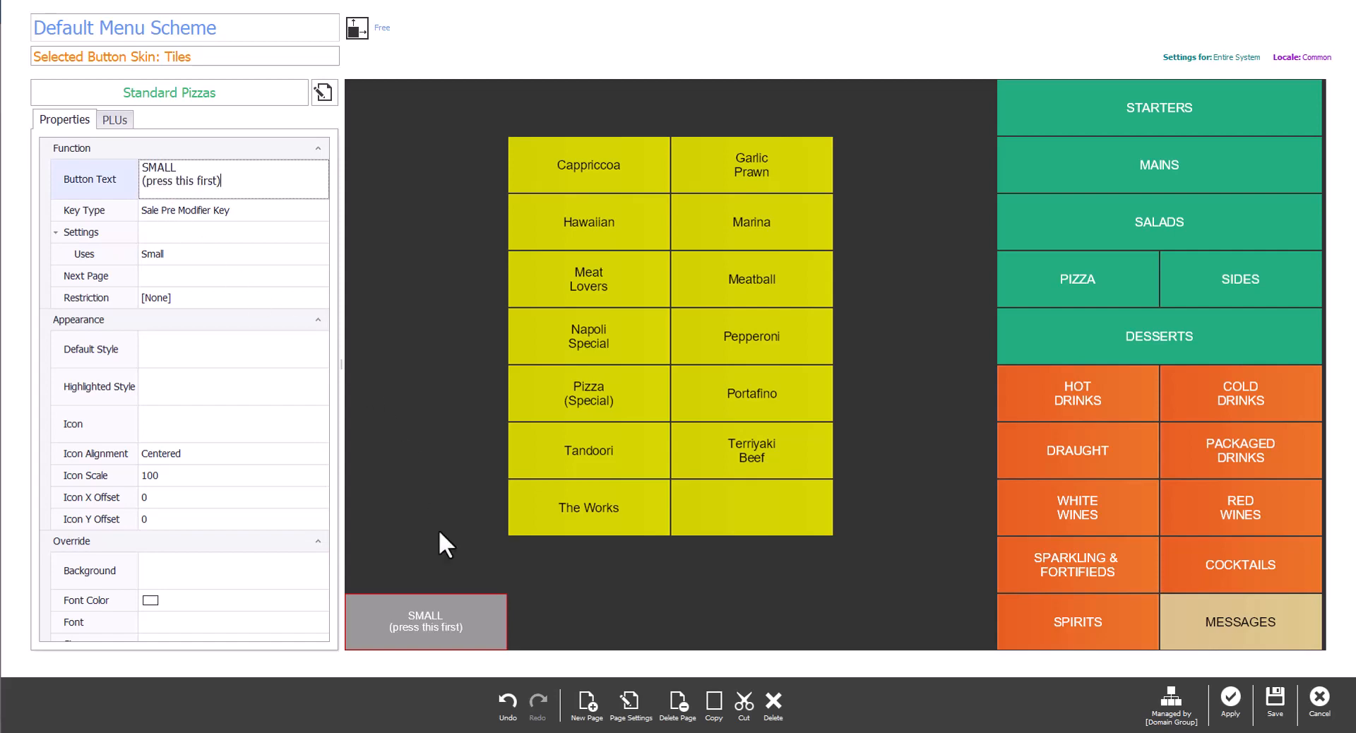
Make the second bottom-row button a Sale Pre Modifier Key using Medium, with the two-line text MEDIUM (press this first).
{"action": "left_click", "coordinate": [545, 639]}
{"action": "left_click", "coordinate": [233, 210]}
{"action": "scroll", "coordinate": [233, 395], "scroll_direction": "down", "scroll_amount": 5}
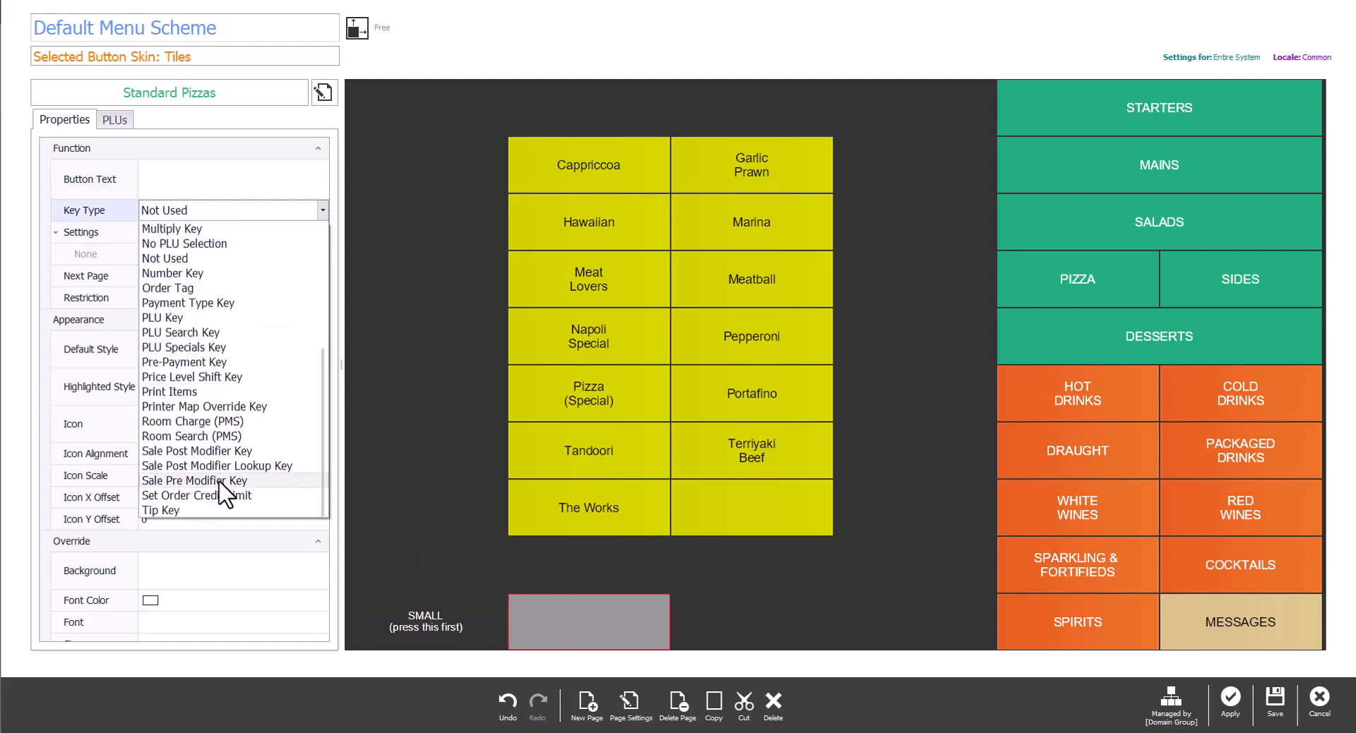
{"action": "left_click", "coordinate": [177, 475]}
{"action": "left_click", "coordinate": [233, 253]}
{"action": "left_click", "coordinate": [169, 424]}
{"action": "left_click", "coordinate": [205, 189]}
{"action": "type", "text": "MEDIUM"}
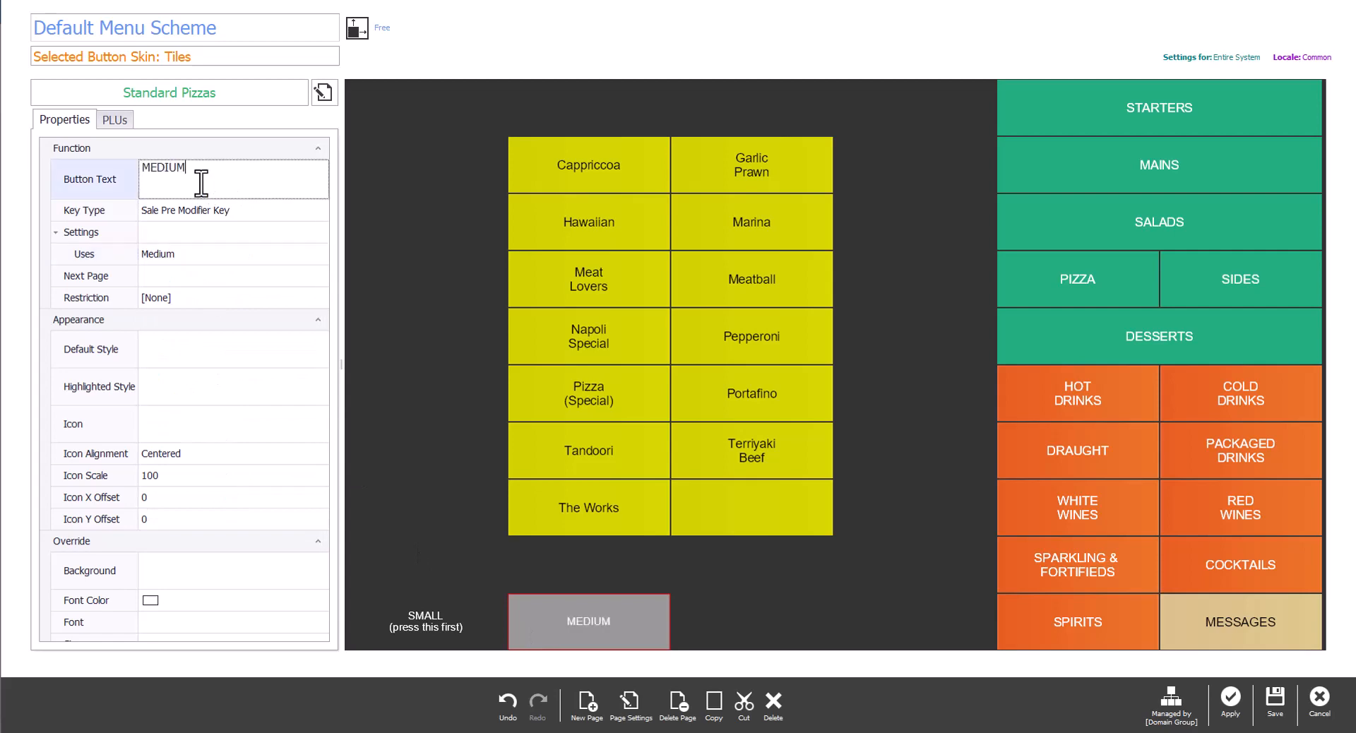
{"action": "key", "text": "Return"}
{"action": "type", "text": "(press this first)"}
Make the third bottom-row button a Sale Pre Modifier Key using Large, with the two-line text LARGE (press this first).
{"action": "left_click", "coordinate": [738, 636]}
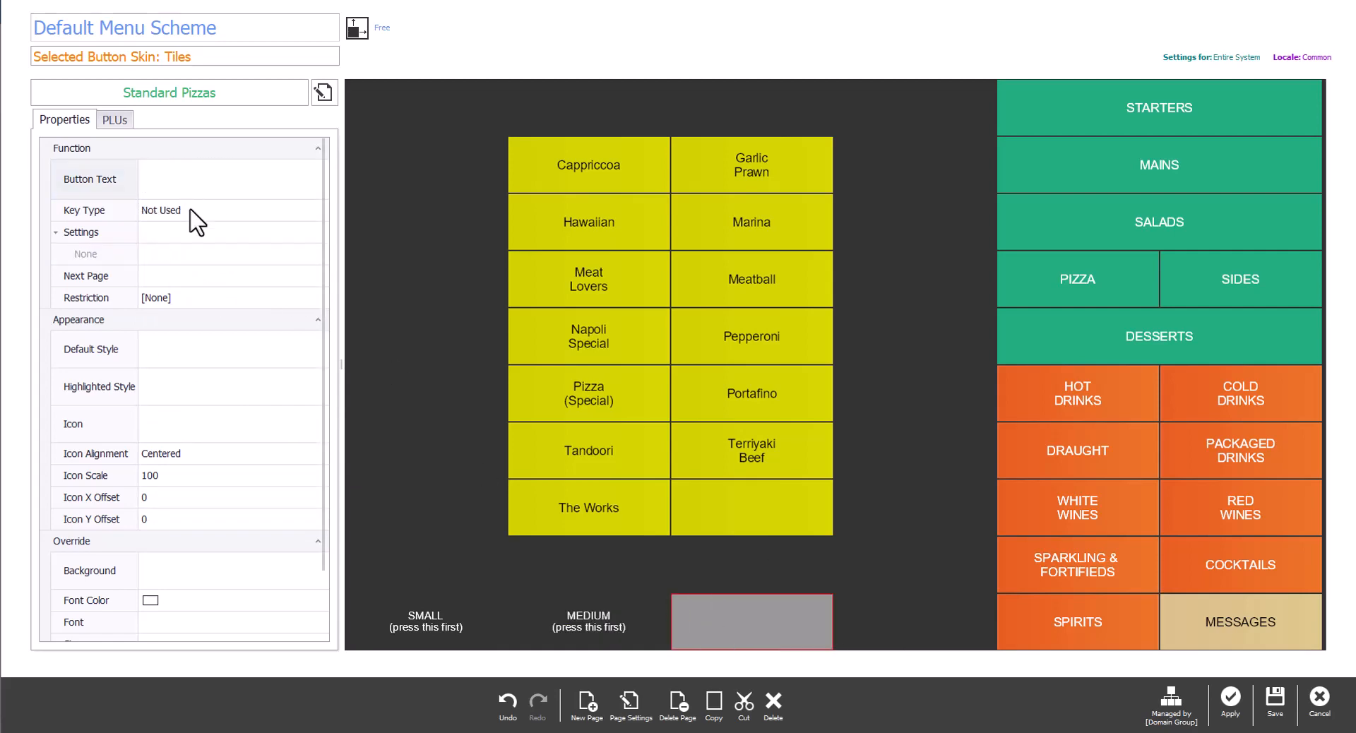
{"action": "left_click", "coordinate": [205, 210]}
{"action": "scroll", "coordinate": [219, 424], "scroll_direction": "down", "scroll_amount": 3}
{"action": "left_click", "coordinate": [214, 482]}
{"action": "left_click", "coordinate": [233, 254]}
{"action": "left_click", "coordinate": [169, 363]}
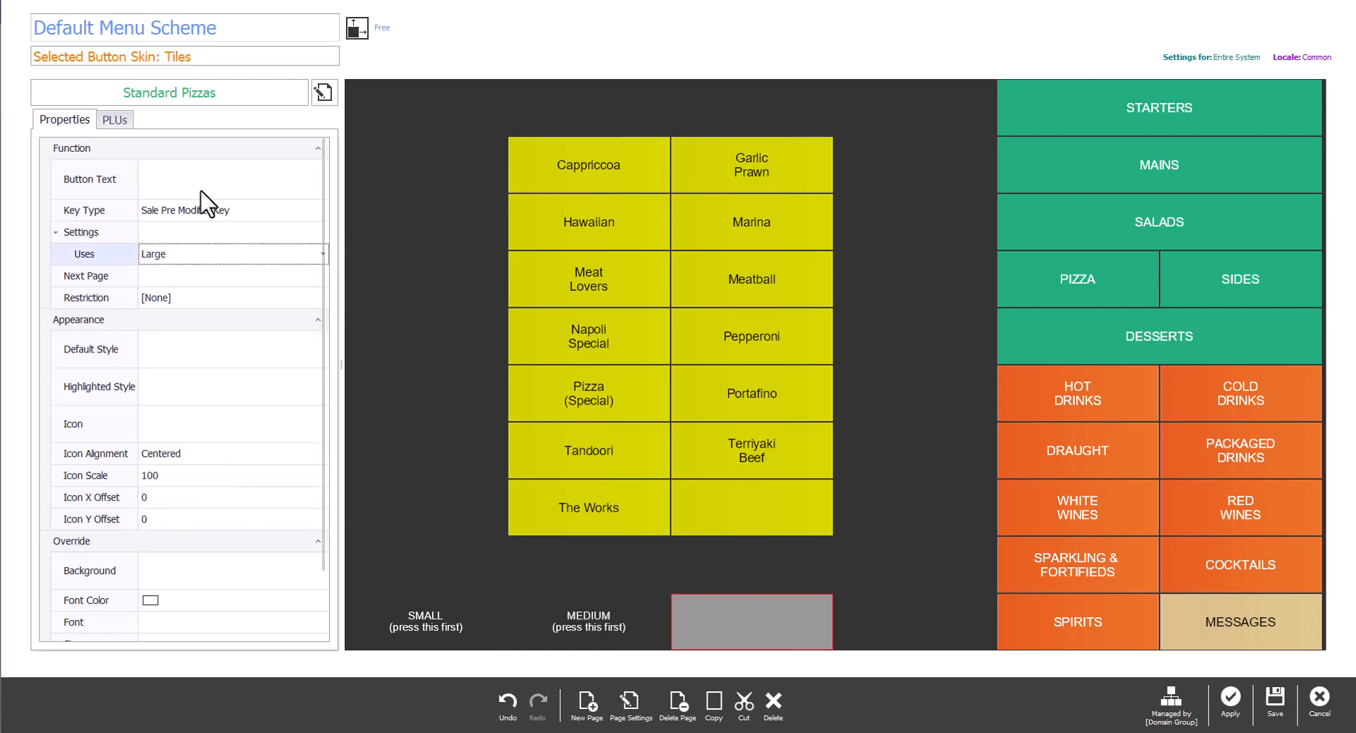
{"action": "left_click", "coordinate": [197, 182]}
{"action": "type", "text": "LARGE"}
{"action": "key", "text": "Return"}
{"action": "type", "text": "(press this first)"}
Make the fourth bottom-row button a Sale Pre Modifier Key using Family, with the two-line text FAMILY (press this first).
{"action": "left_click", "coordinate": [876, 629]}
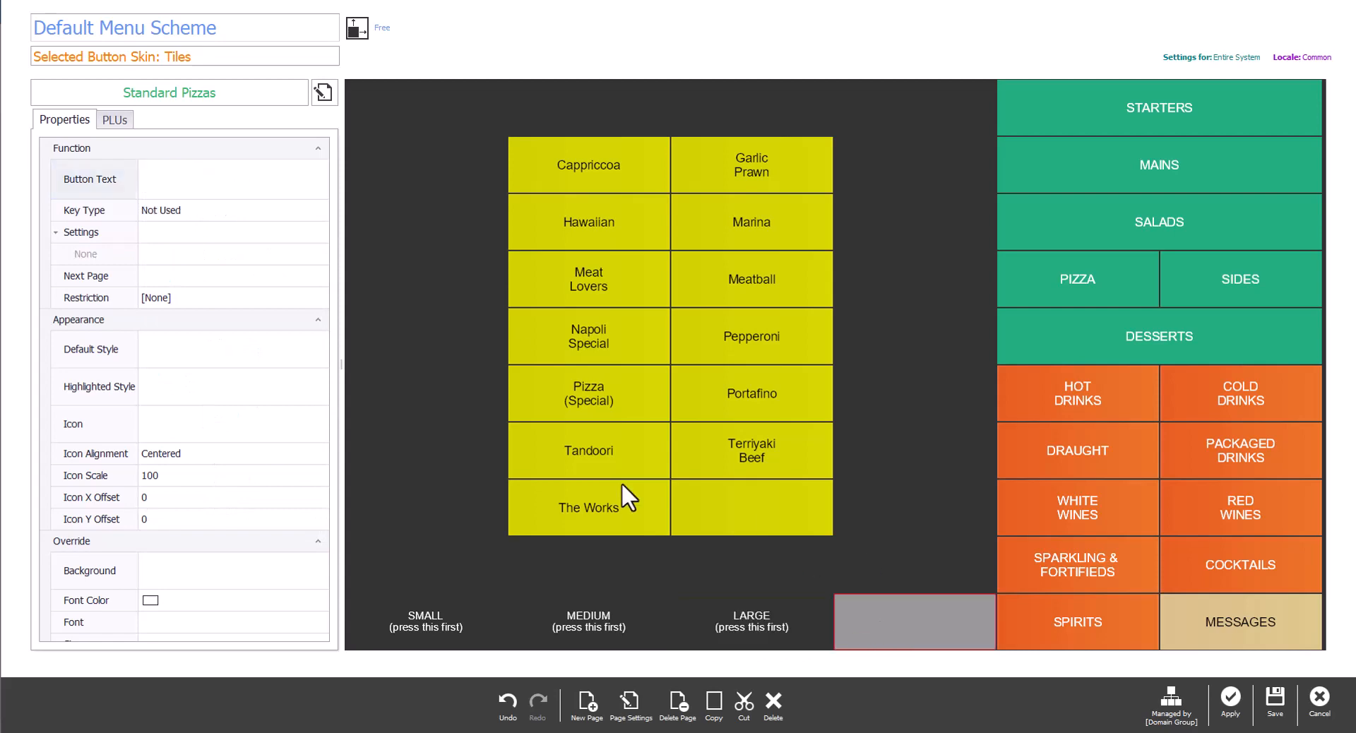
{"action": "left_click", "coordinate": [212, 211]}
{"action": "scroll", "coordinate": [233, 494], "scroll_direction": "down", "scroll_amount": 5}
{"action": "left_click", "coordinate": [226, 482]}
{"action": "left_click", "coordinate": [227, 253]}
{"action": "left_click", "coordinate": [226, 460]}
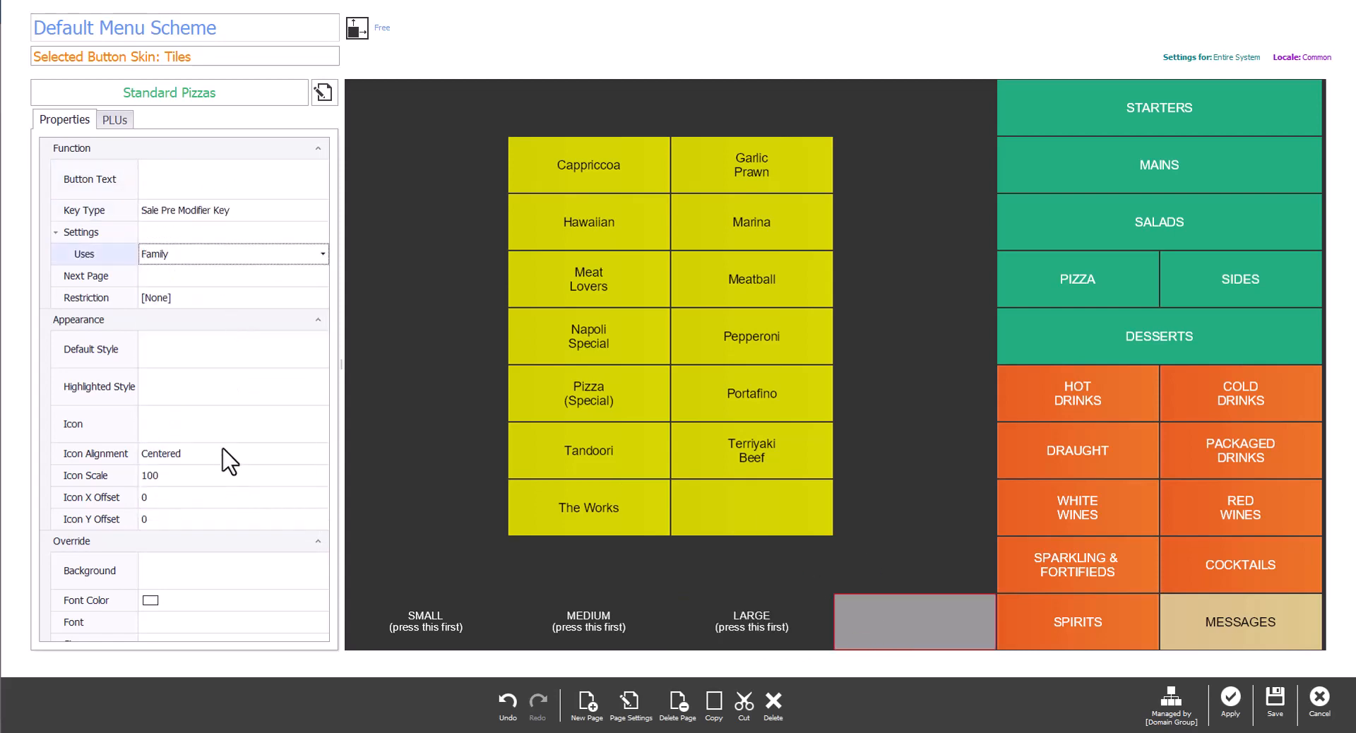
{"action": "left_click", "coordinate": [202, 179]}
{"action": "type", "text": "FAMILY"}
{"action": "key", "text": "Return"}
{"action": "type", "text": "(press this first)"}
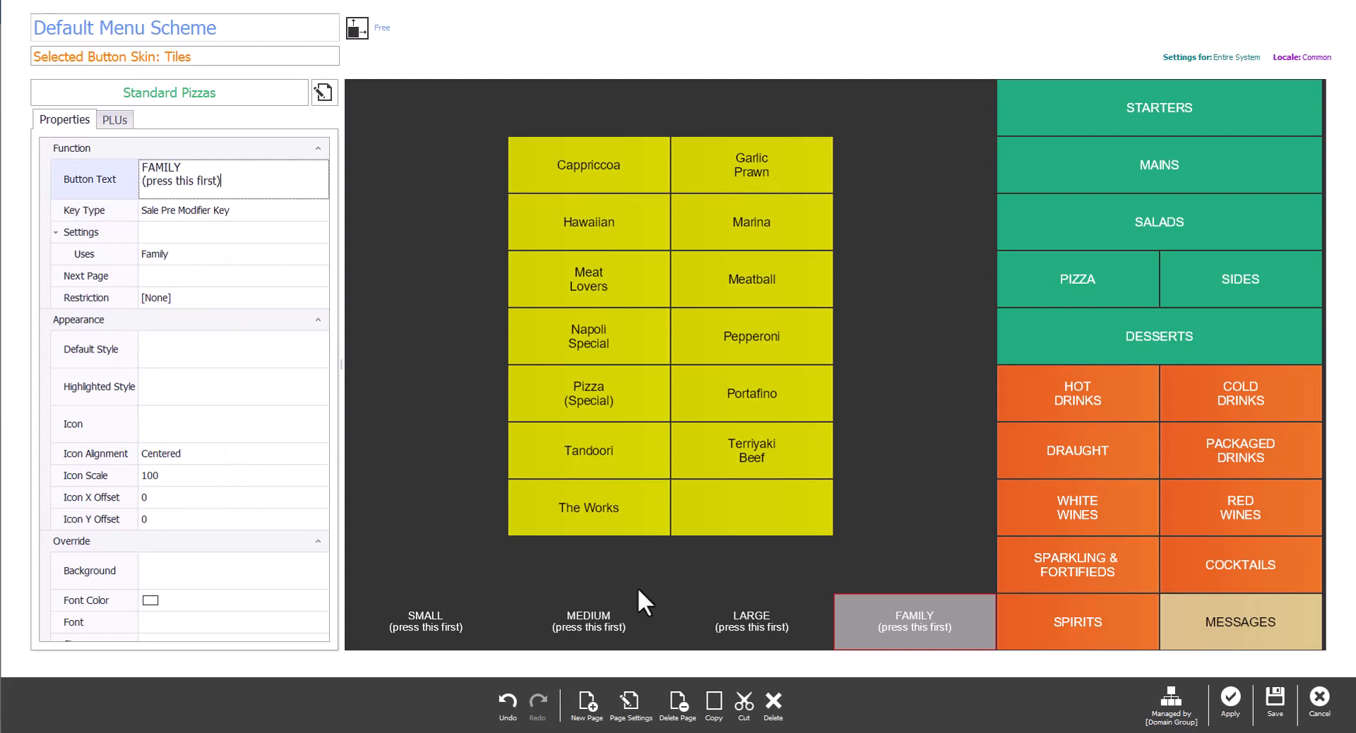
Apply the green default style to the SMALL, MEDIUM, LARGE and FAMILY buttons in the bottom row.
{"action": "left_click_drag", "start_coordinate": [375, 624], "coordinate": [847, 621]}
{"action": "left_click", "coordinate": [246, 350]}
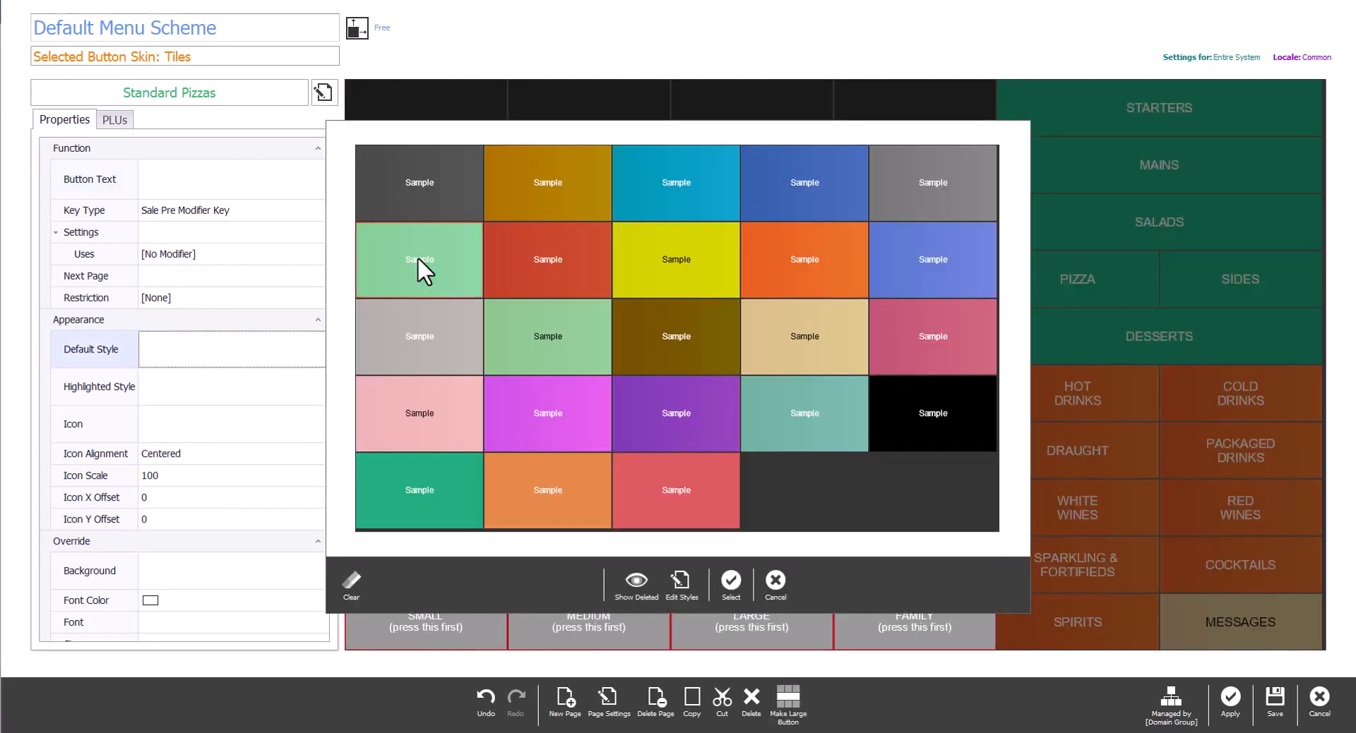
{"action": "left_click", "coordinate": [729, 583]}
{"action": "left_click", "coordinate": [376, 510]}
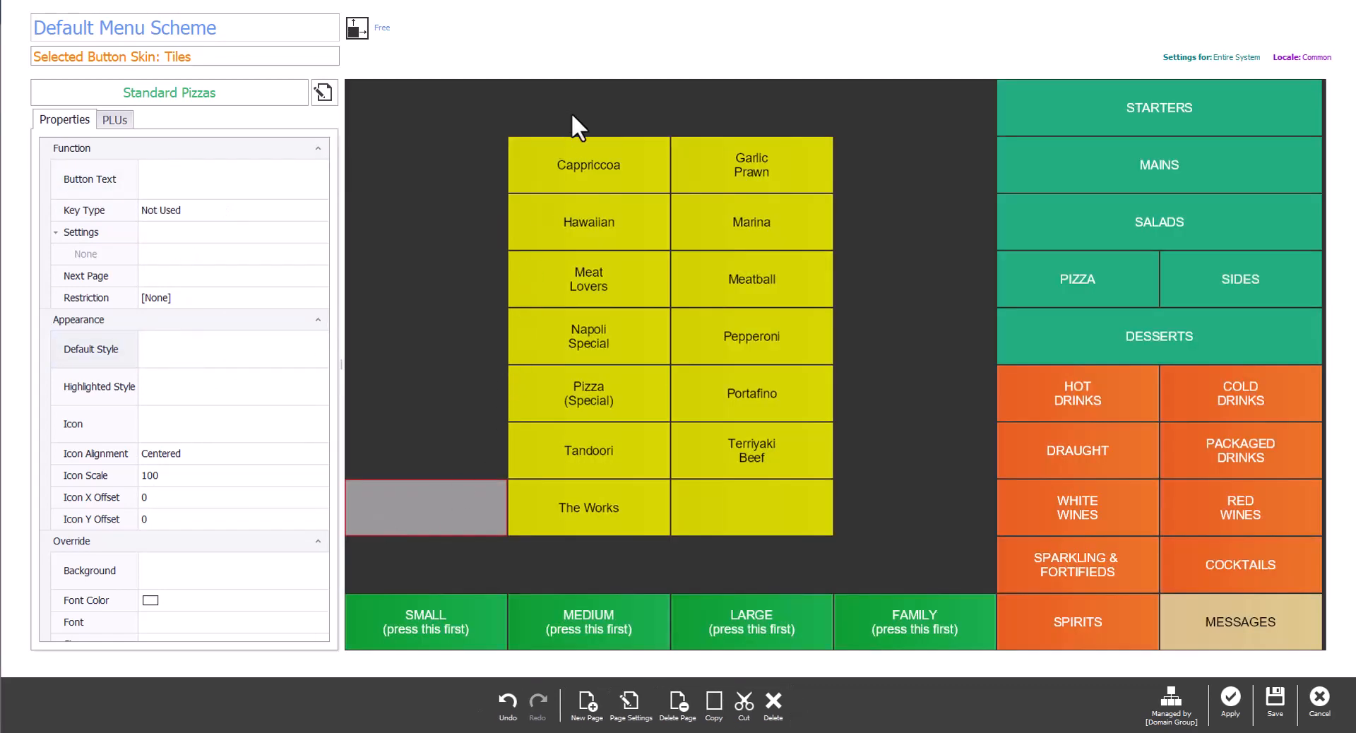
Merge the two empty cells above the pizza items into one large button with the text PIZZA.
{"action": "left_click_drag", "start_coordinate": [571, 113], "coordinate": [693, 117]}
{"action": "left_click", "coordinate": [784, 698]}
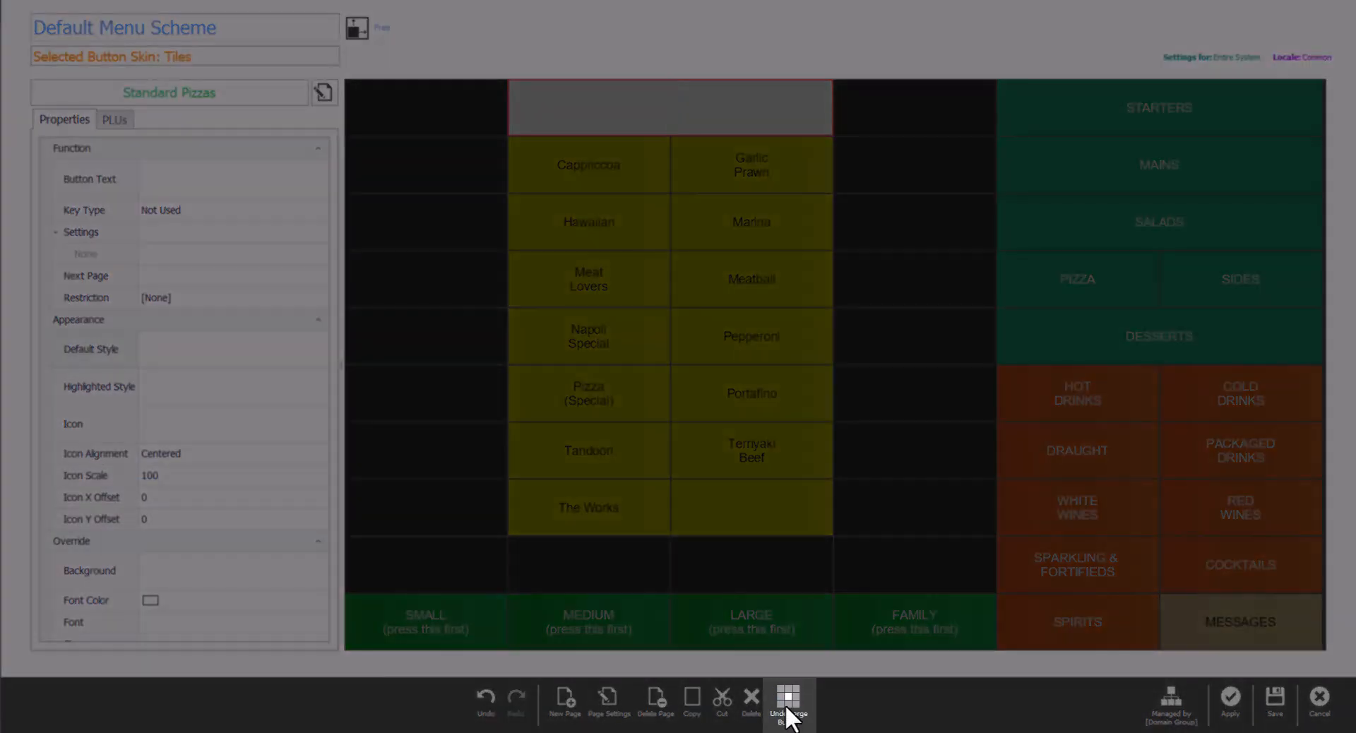
{"action": "left_click", "coordinate": [204, 179]}
{"action": "type", "text": "P"}
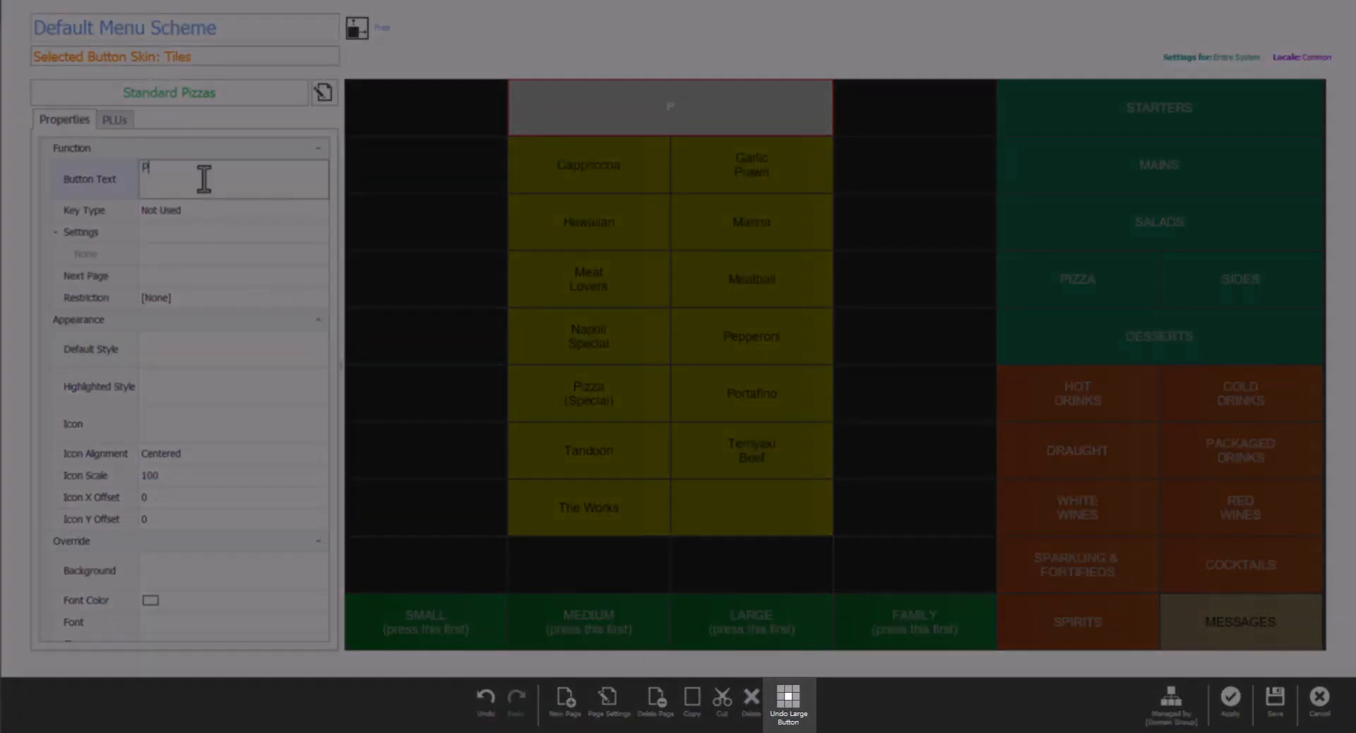
{"action": "type", "text": "IZZA"}
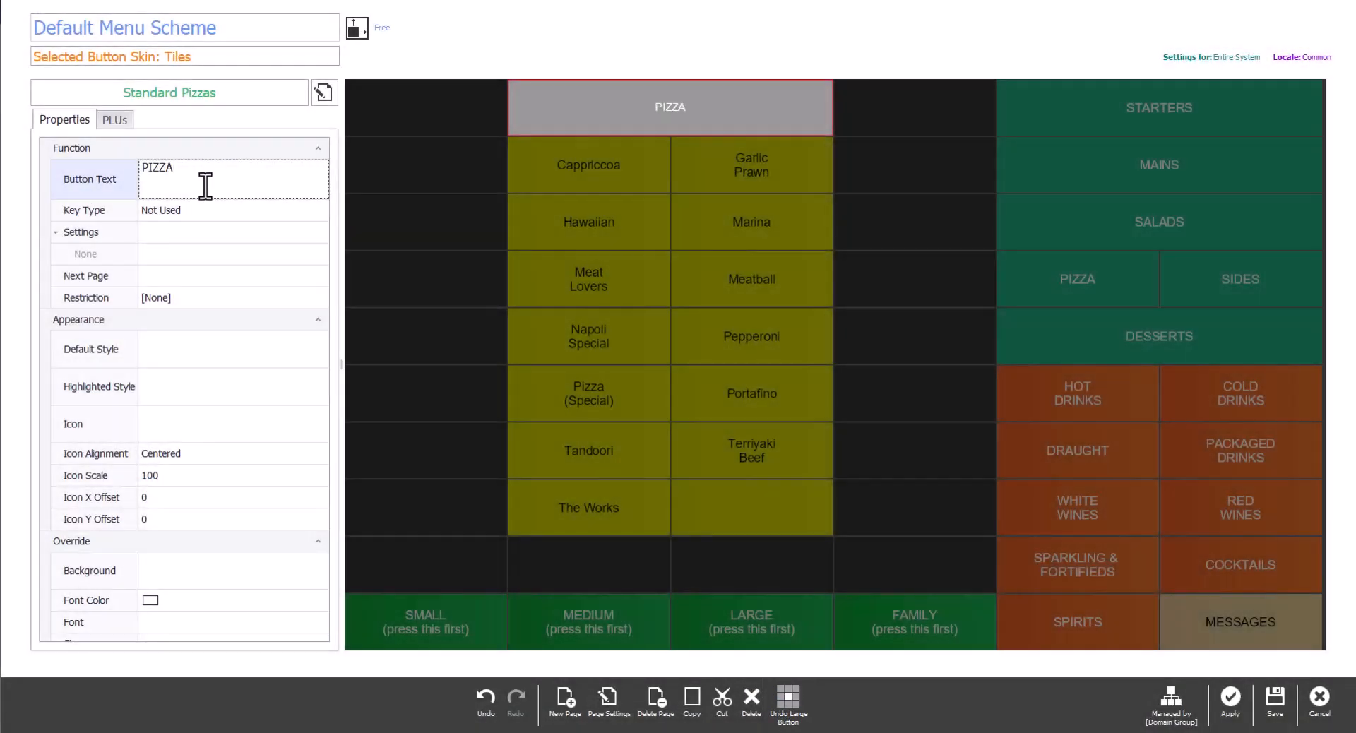
Override the PIZZA title's font with size 18 and bold.
{"action": "scroll", "coordinate": [223, 438], "scroll_direction": "down", "scroll_amount": 1}
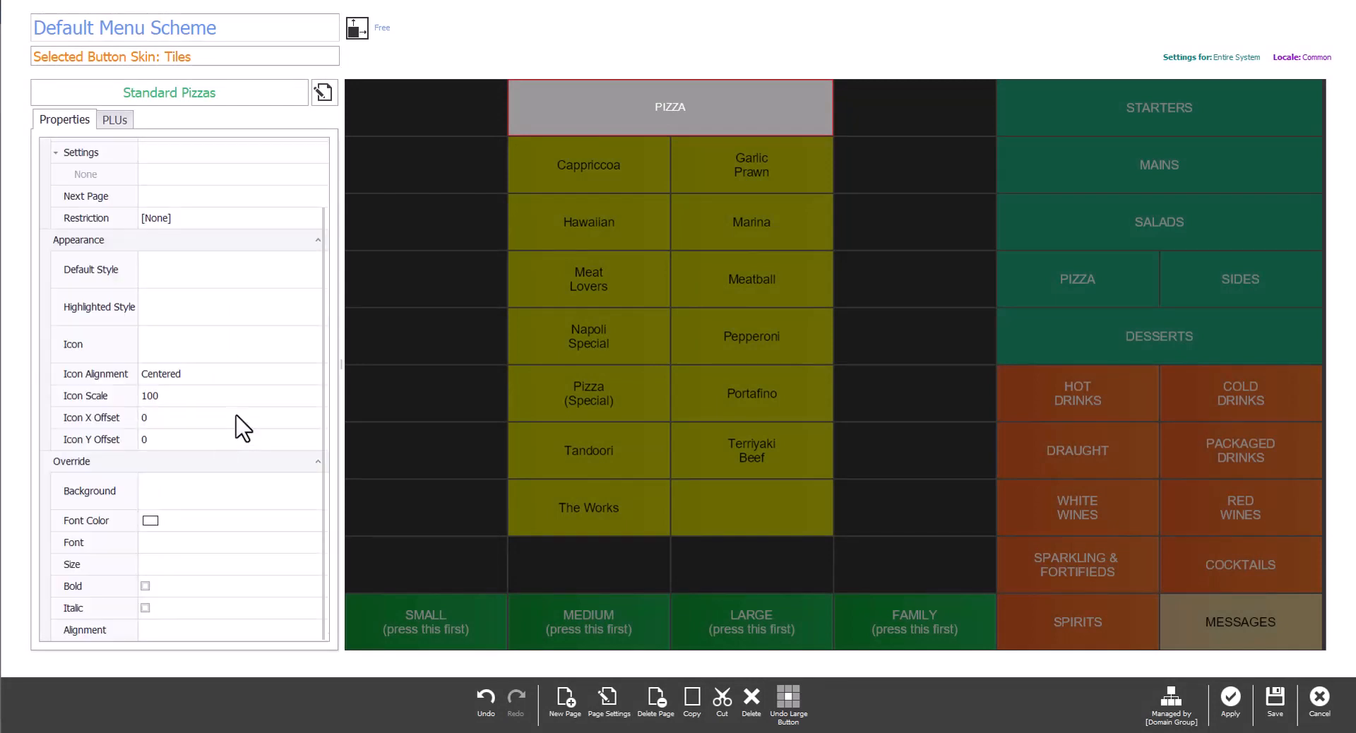
{"action": "left_click", "coordinate": [225, 565]}
{"action": "left_click", "coordinate": [321, 565]}
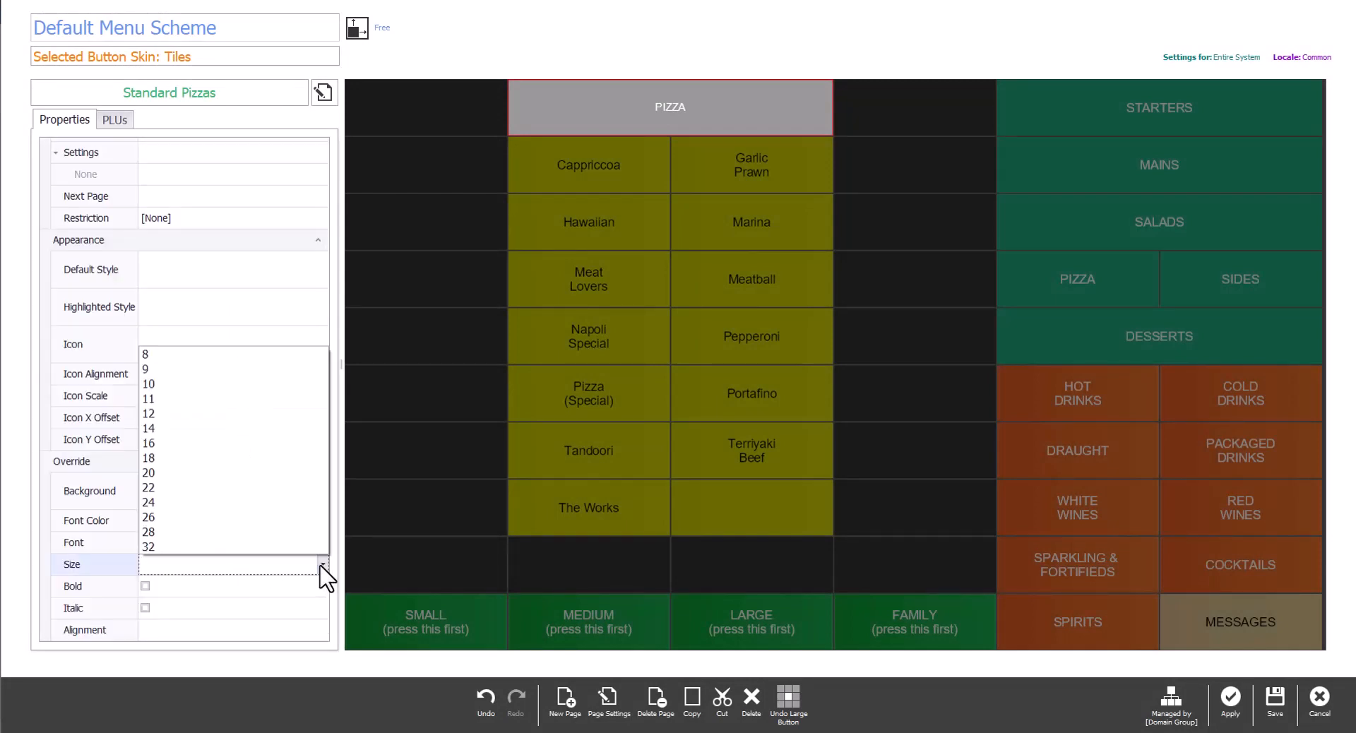
{"action": "left_click", "coordinate": [222, 471]}
{"action": "left_click", "coordinate": [145, 604]}
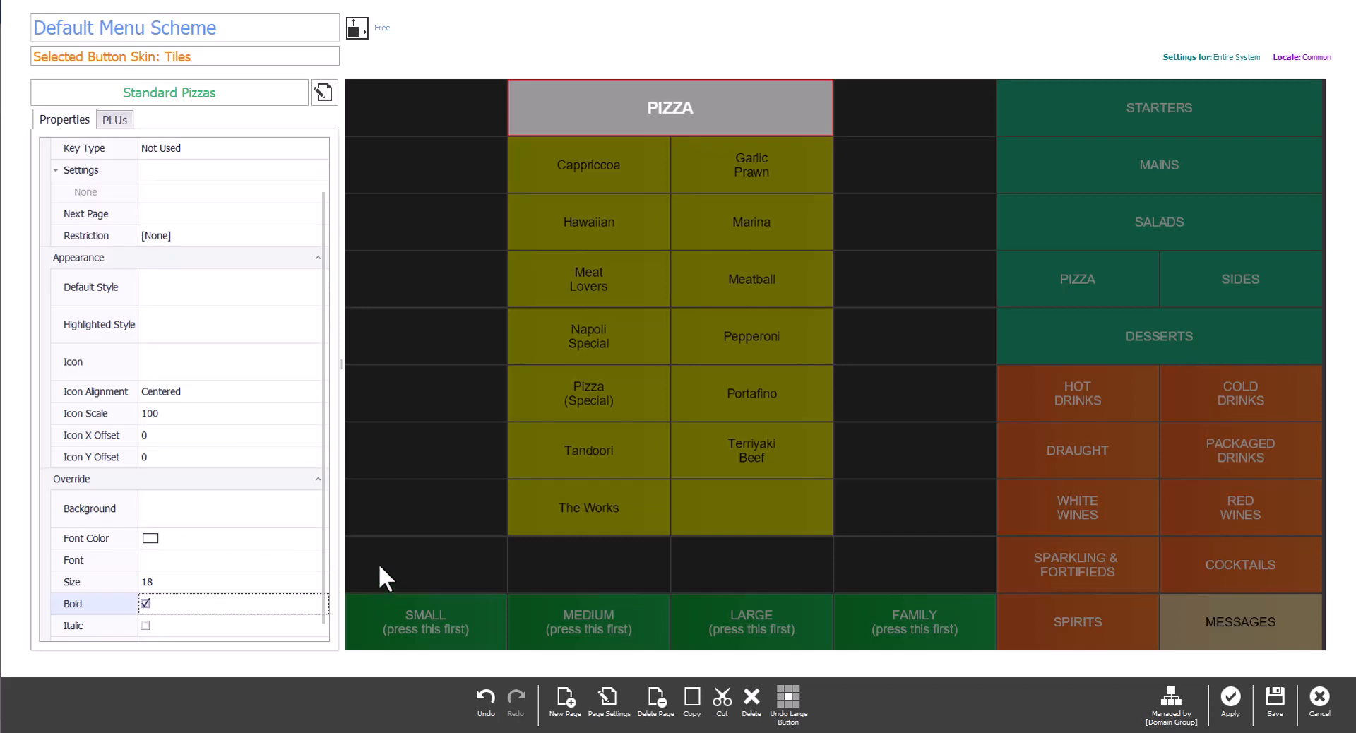
{"action": "left_click", "coordinate": [379, 568]}
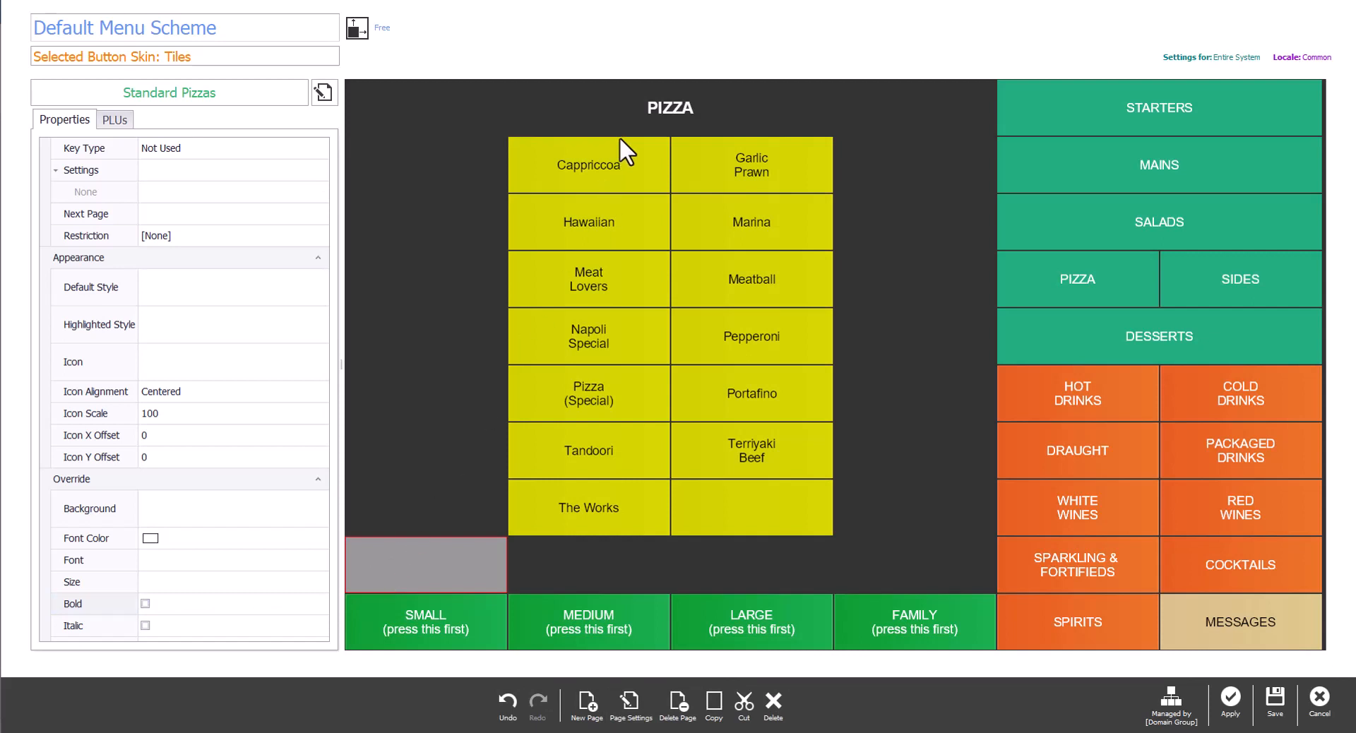
Delete the PIZZA title and merge the two cells above the pizza items into a blank large button.
{"action": "left_click", "coordinate": [616, 116]}
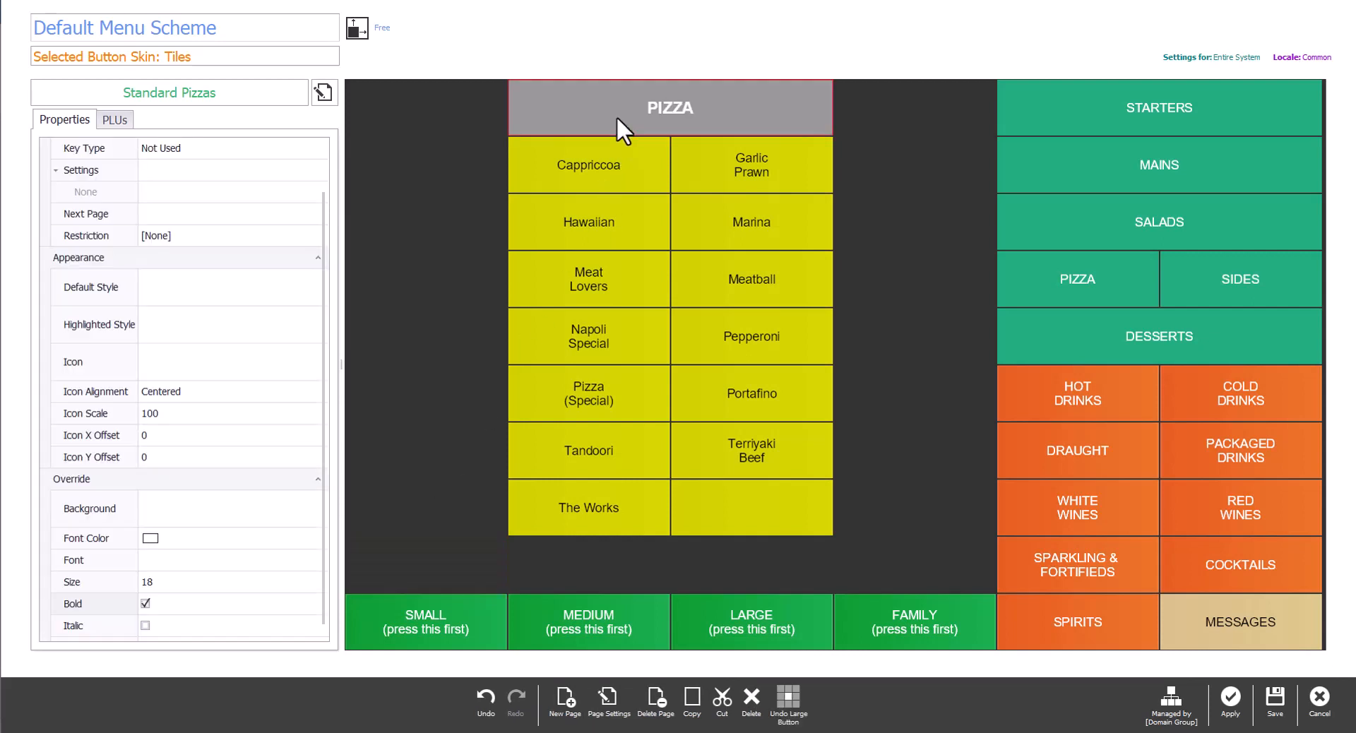
{"action": "key", "text": "Delete"}
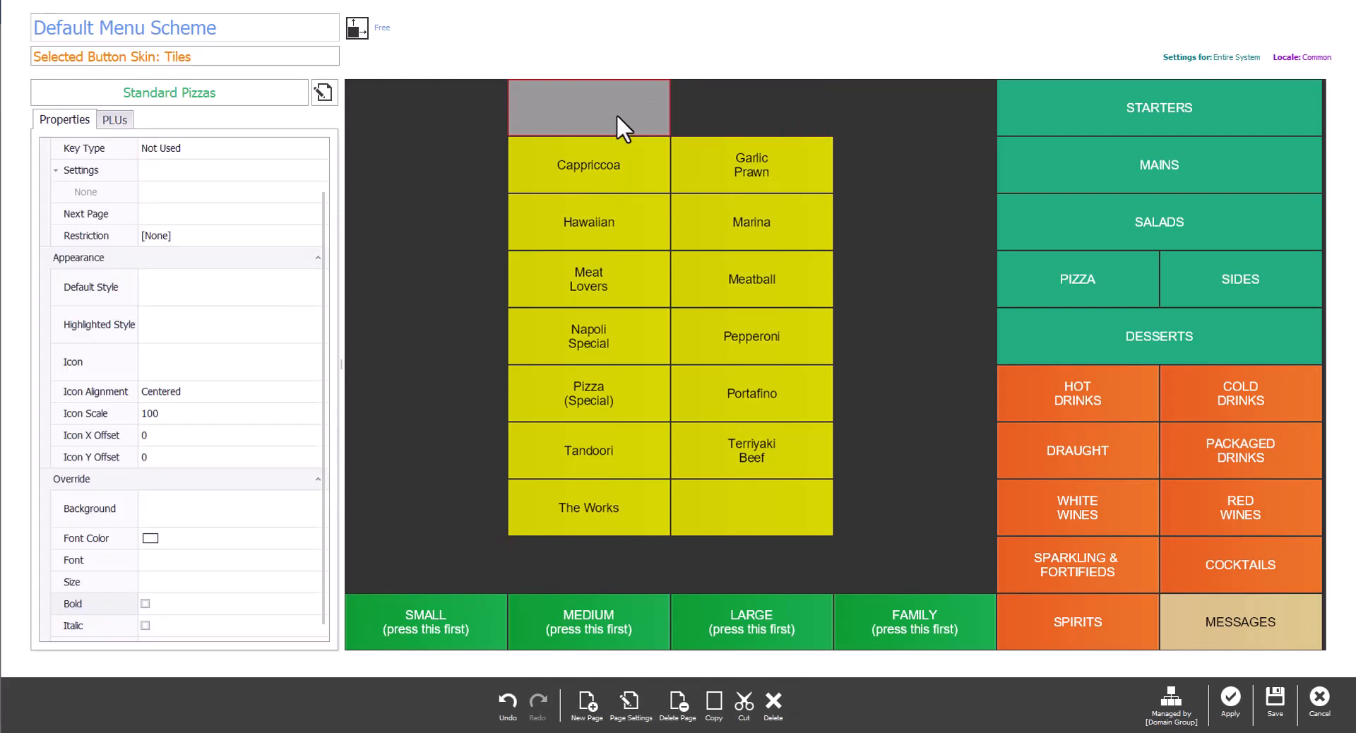
{"action": "left_click_drag", "start_coordinate": [616, 113], "coordinate": [725, 108]}
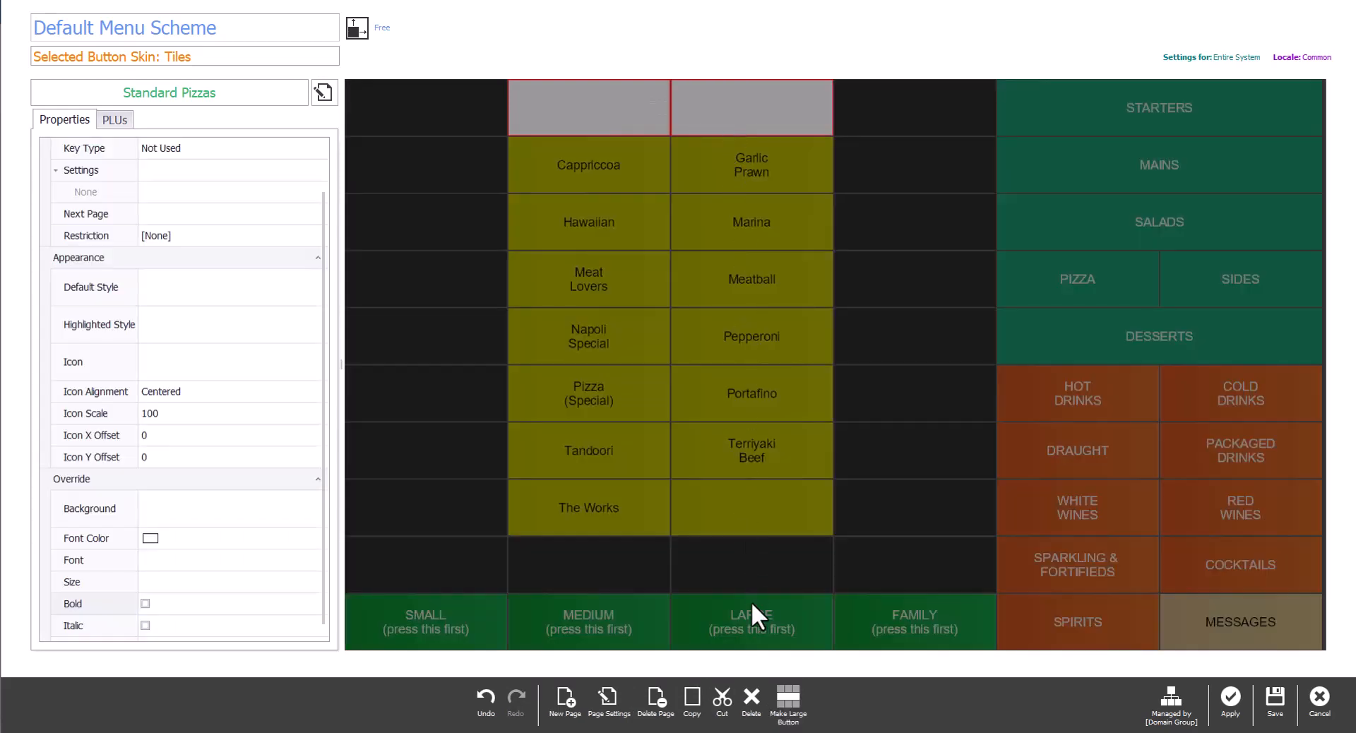
{"action": "left_click", "coordinate": [787, 695]}
Open the icon selection for the blank large button and examine the image categories from Touch Icons through Custom Skins.
{"action": "left_click", "coordinate": [190, 363]}
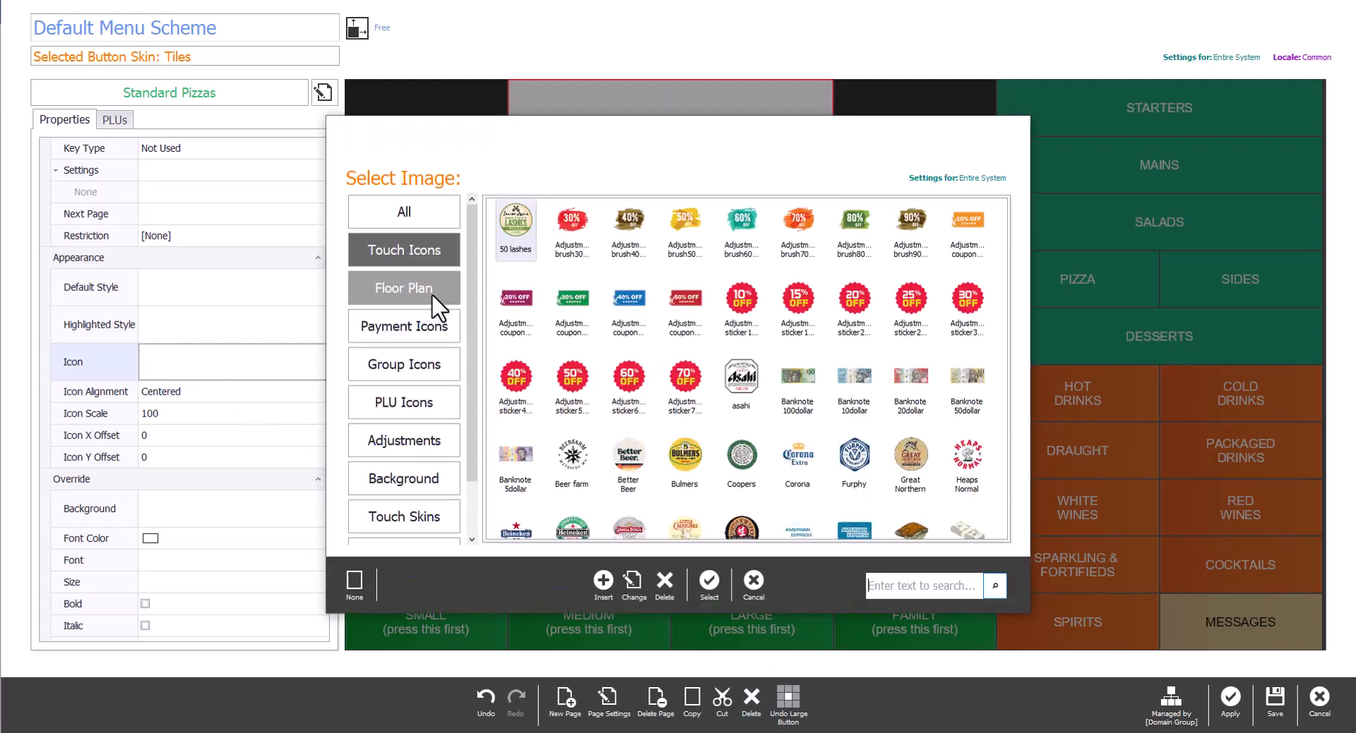
{"action": "scroll", "coordinate": [659, 314], "scroll_direction": "down", "scroll_amount": 3}
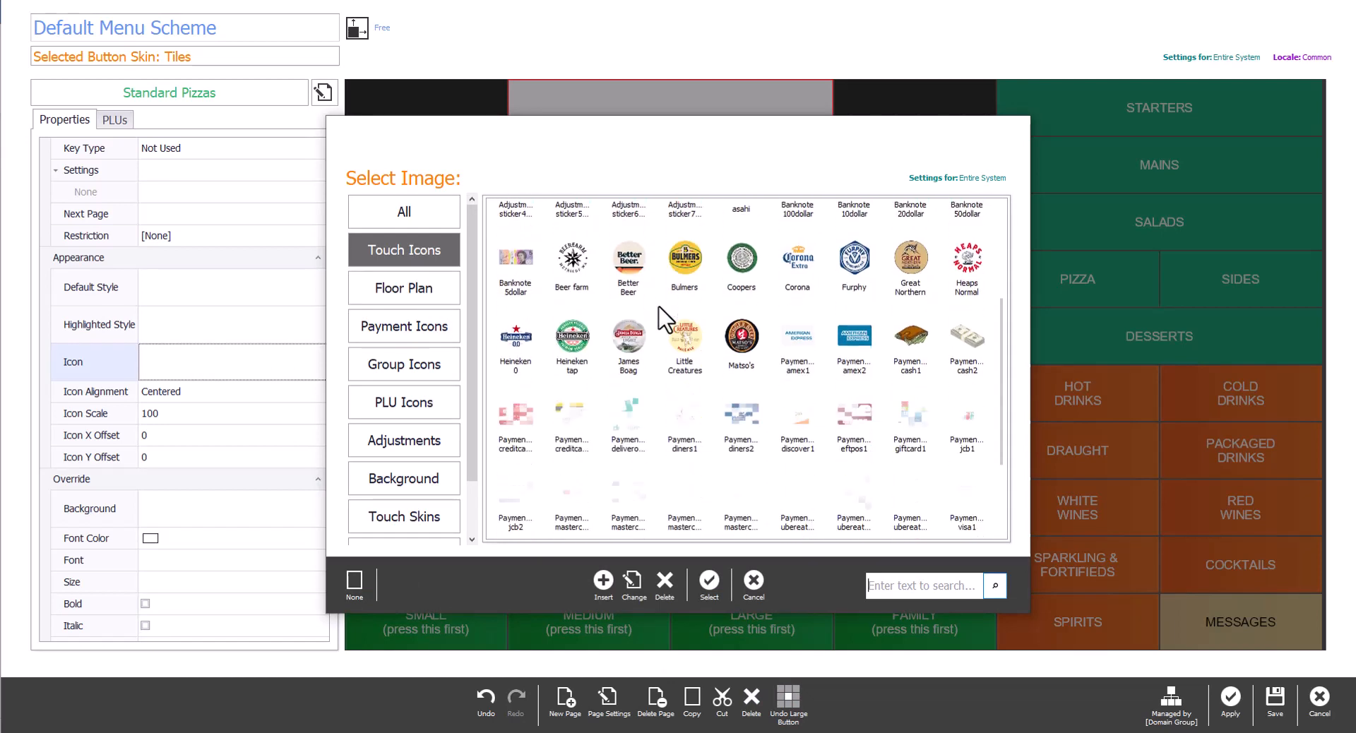
{"action": "left_click", "coordinate": [417, 297]}
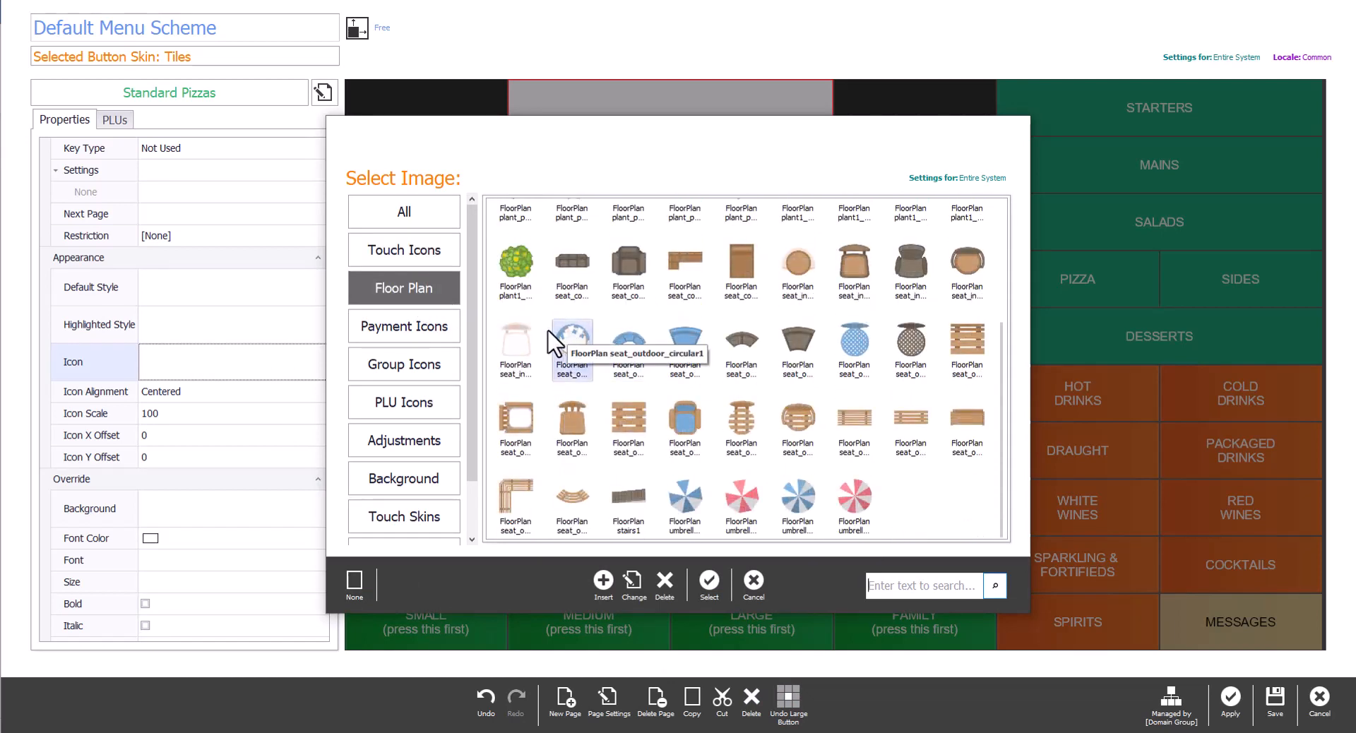
{"action": "left_click", "coordinate": [413, 330]}
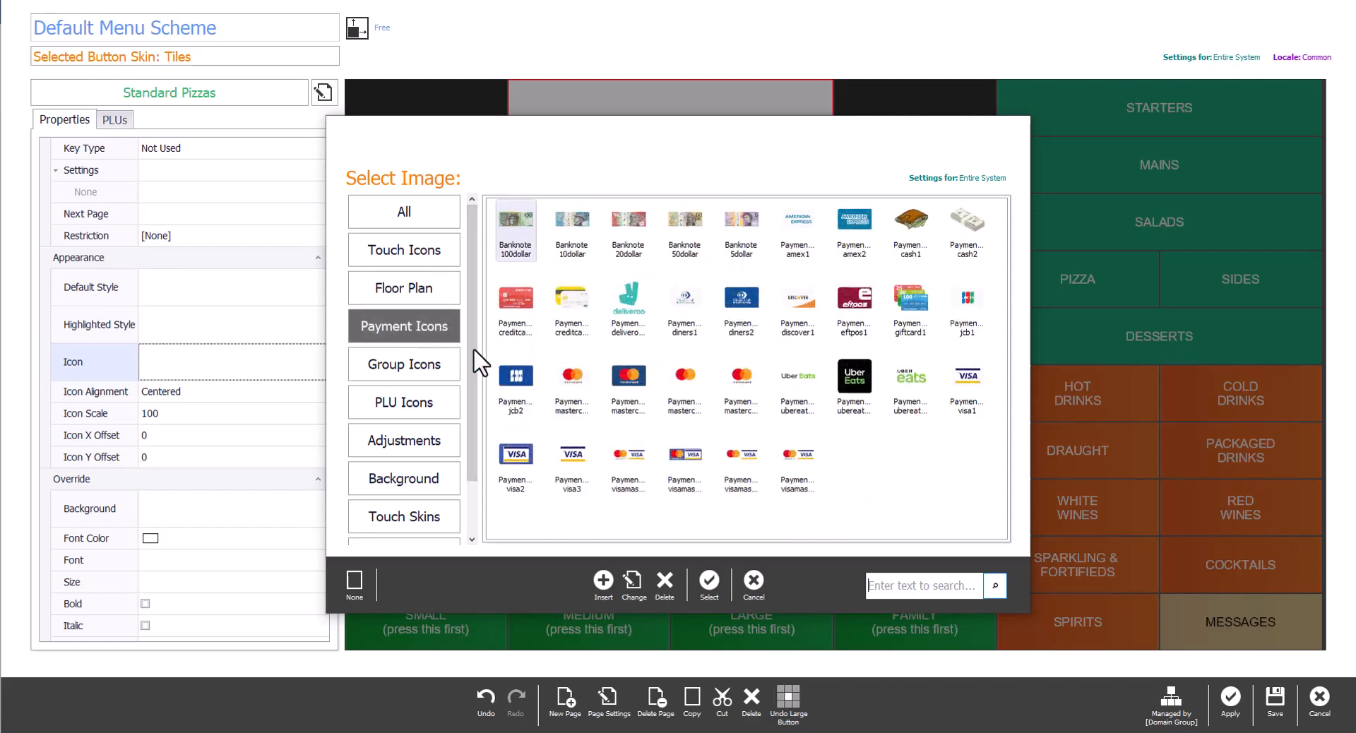
{"action": "left_click", "coordinate": [419, 363]}
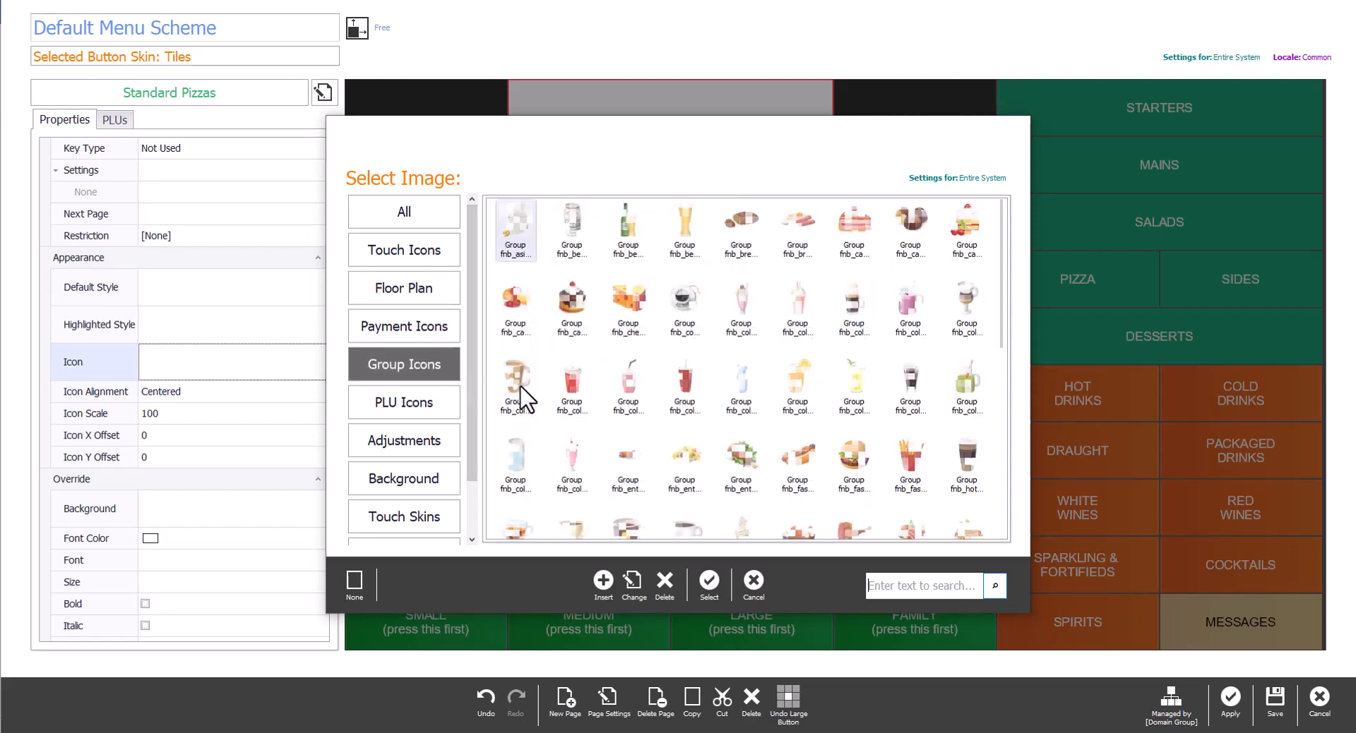
{"action": "scroll", "coordinate": [526, 400], "scroll_direction": "down", "scroll_amount": 6}
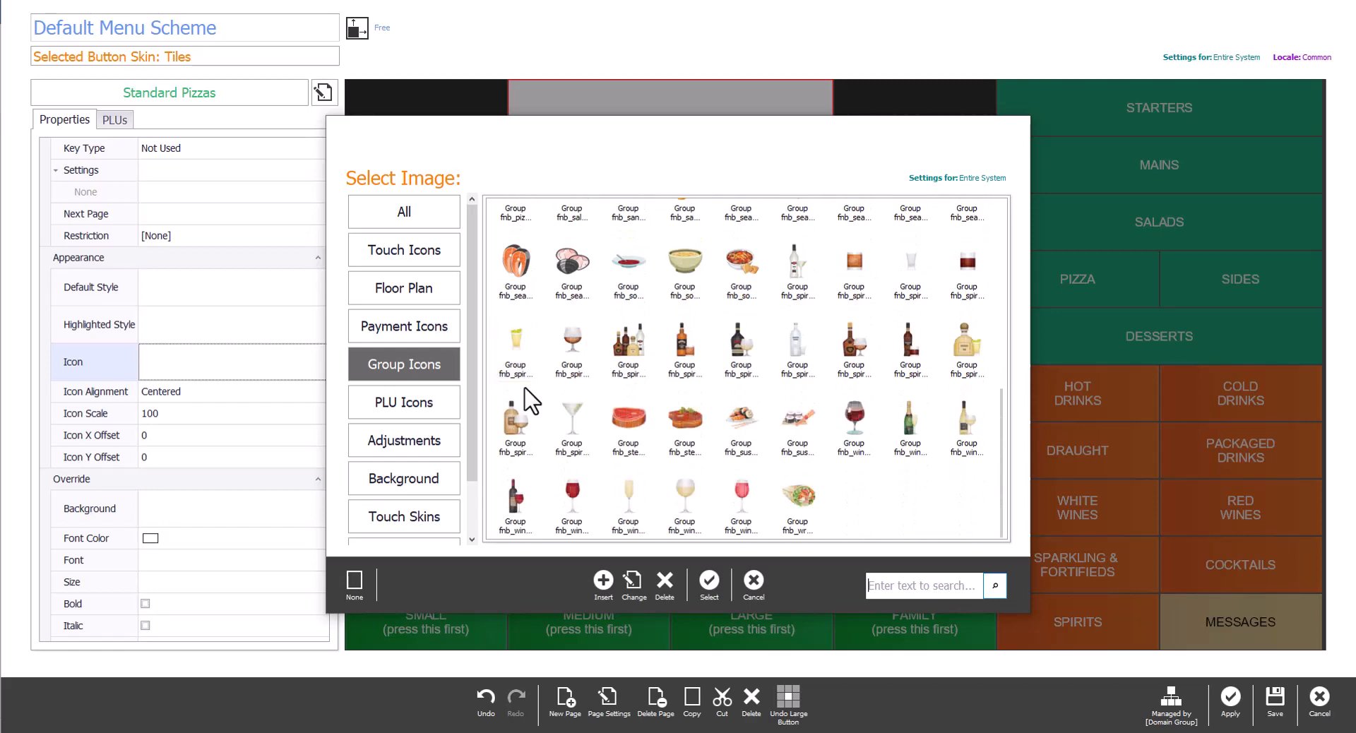
{"action": "left_click", "coordinate": [422, 408]}
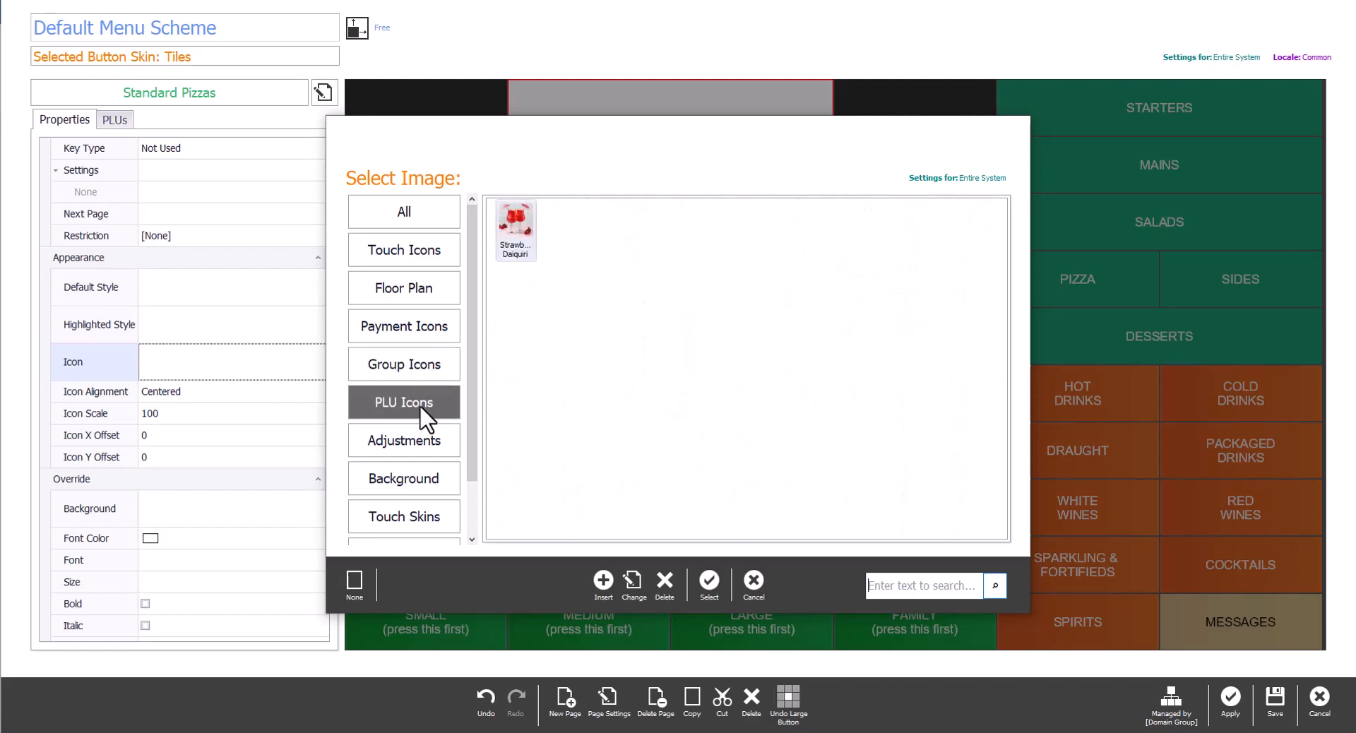
{"action": "left_click", "coordinate": [405, 441]}
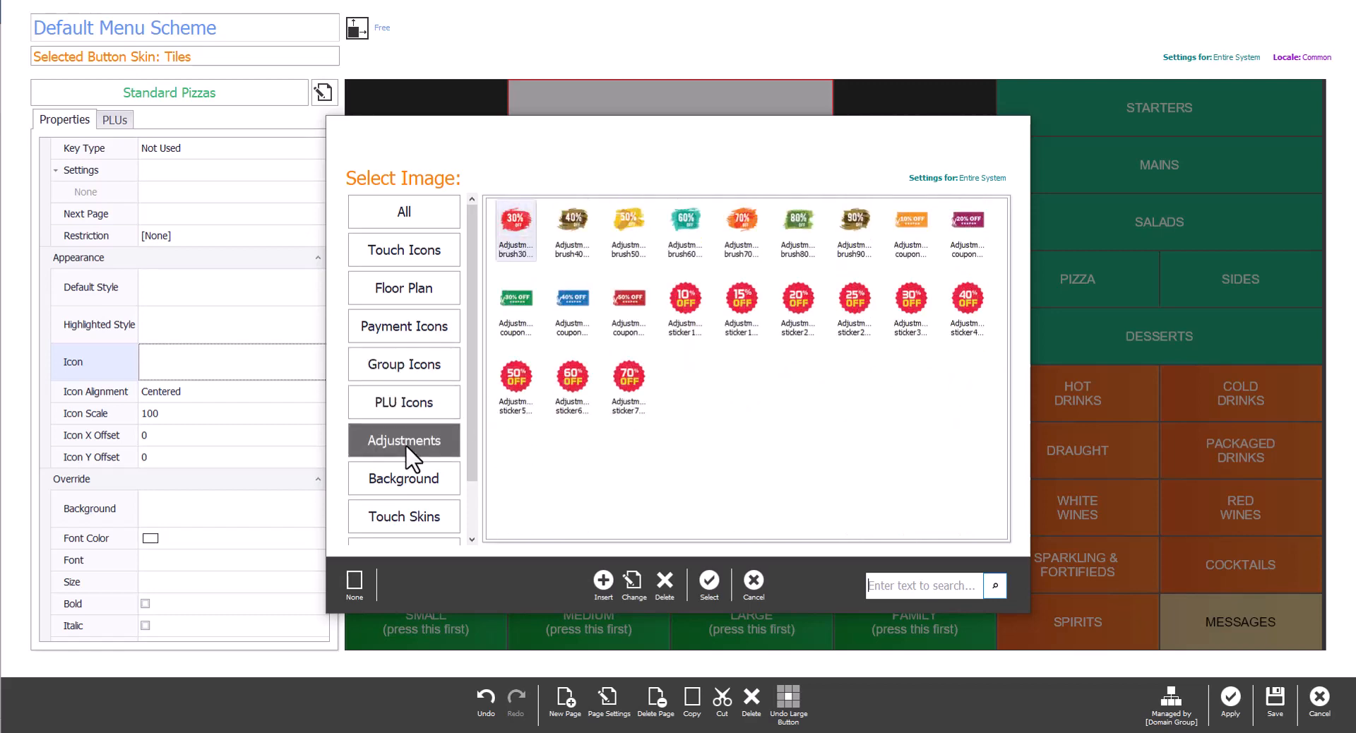
{"action": "left_click", "coordinate": [404, 482]}
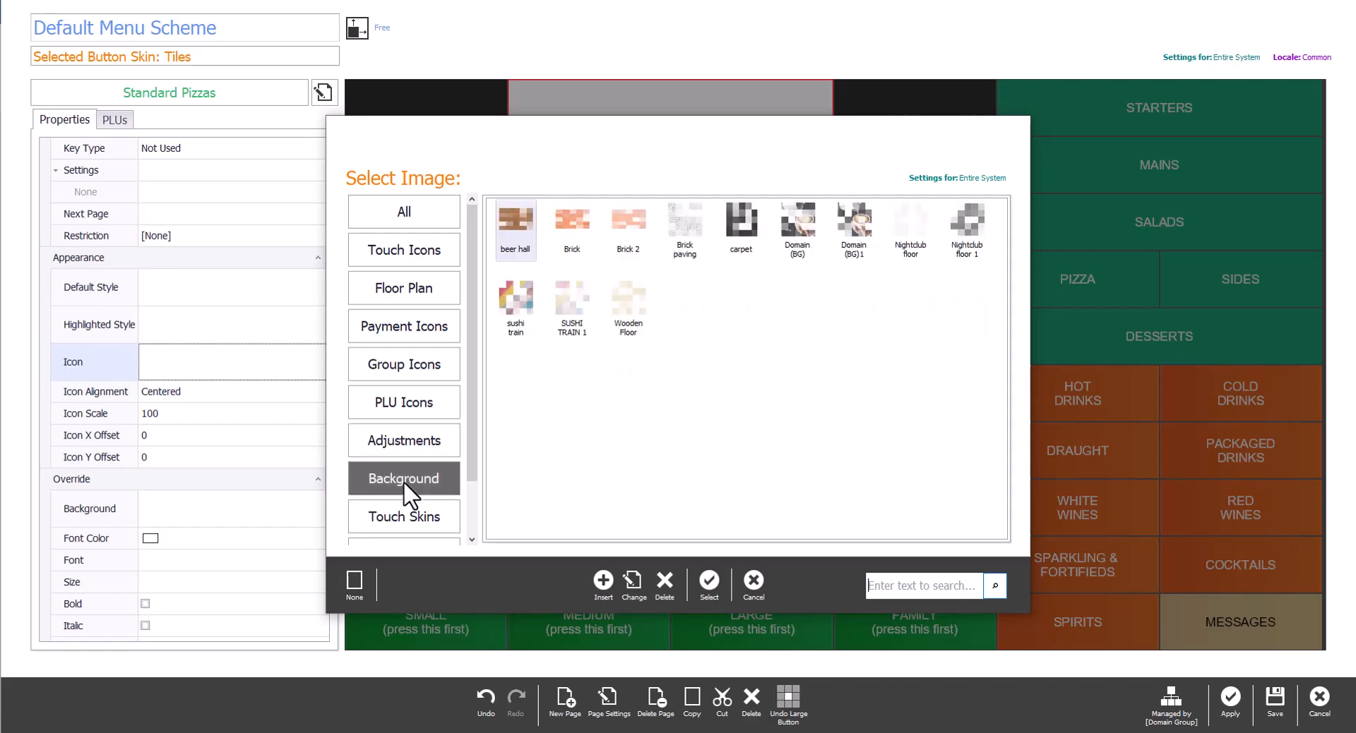
{"action": "left_click", "coordinate": [408, 514]}
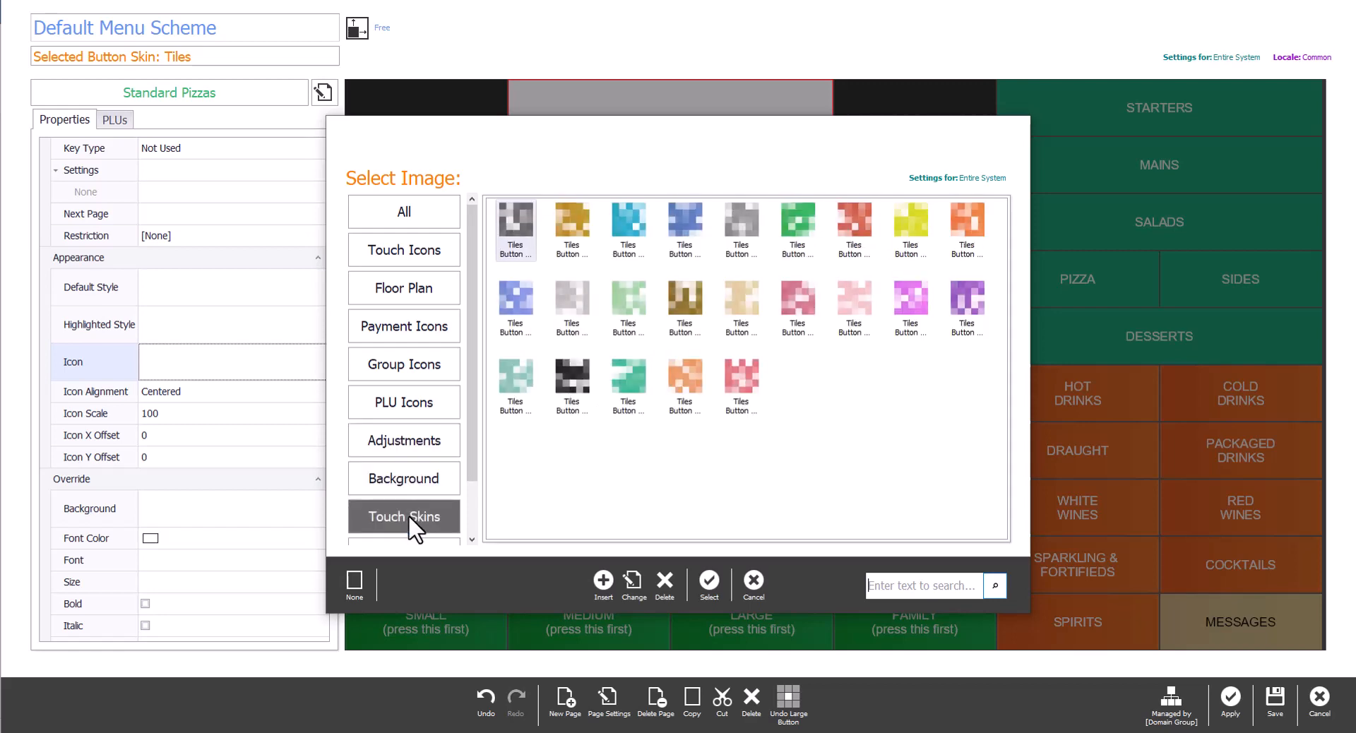
{"action": "scroll", "coordinate": [417, 523], "scroll_direction": "down", "scroll_amount": 1}
{"action": "left_click", "coordinate": [410, 488]}
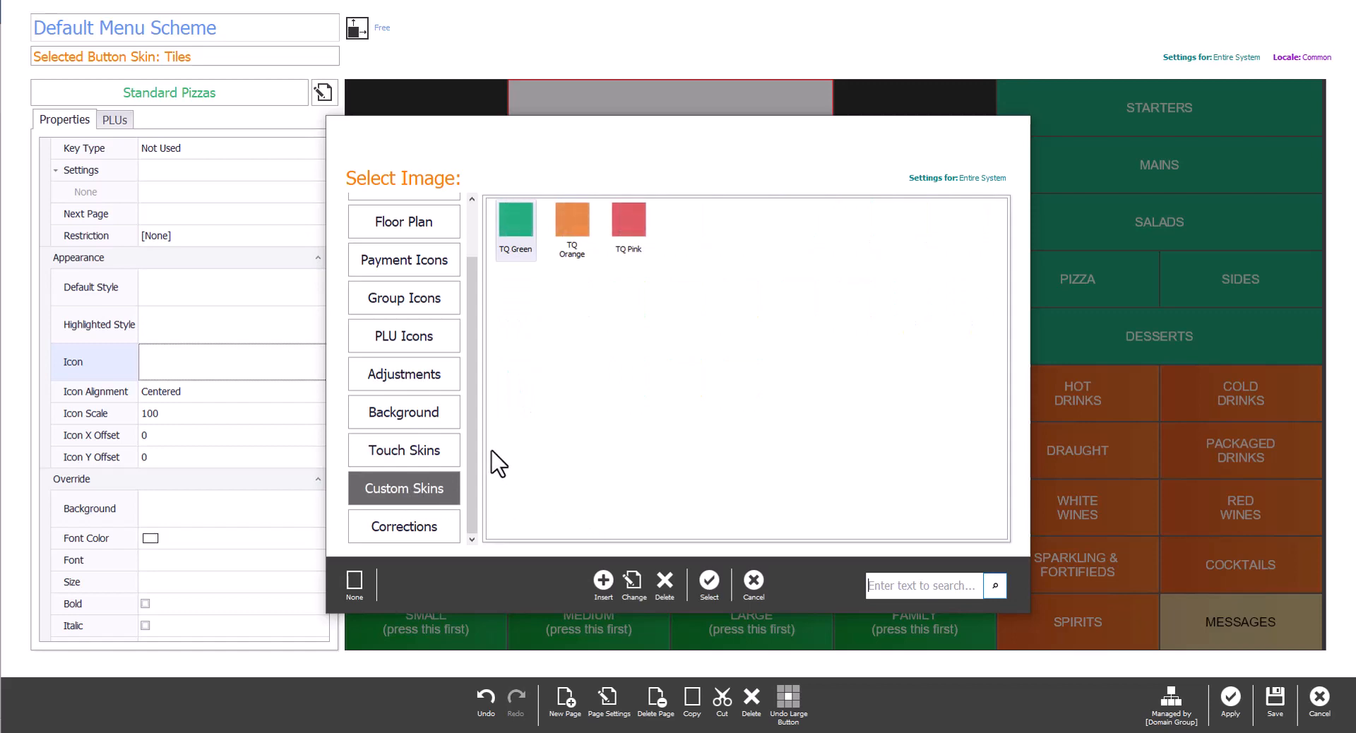
Set the large button's icon to the pizza image from the Group Icons category.
{"action": "left_click", "coordinate": [412, 303]}
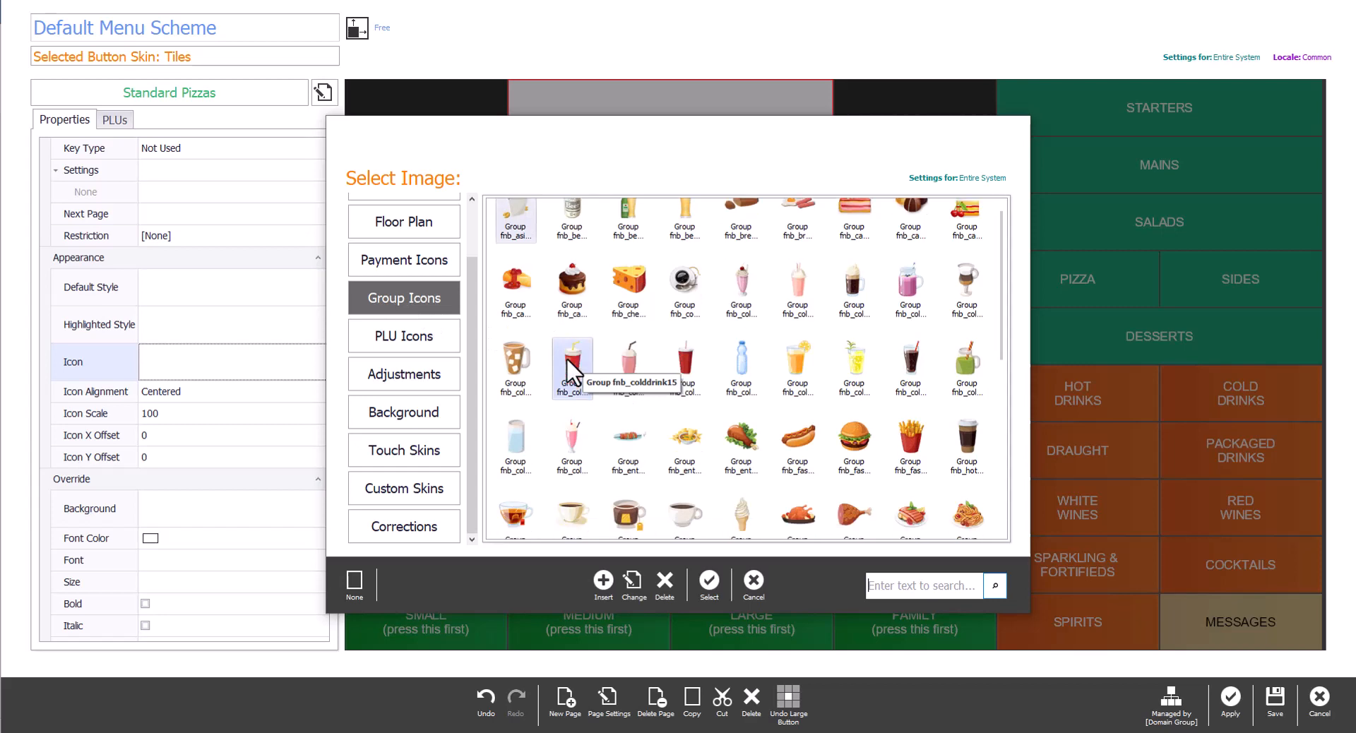
{"action": "scroll", "coordinate": [566, 357], "scroll_direction": "down", "scroll_amount": 3}
{"action": "left_click", "coordinate": [524, 362]}
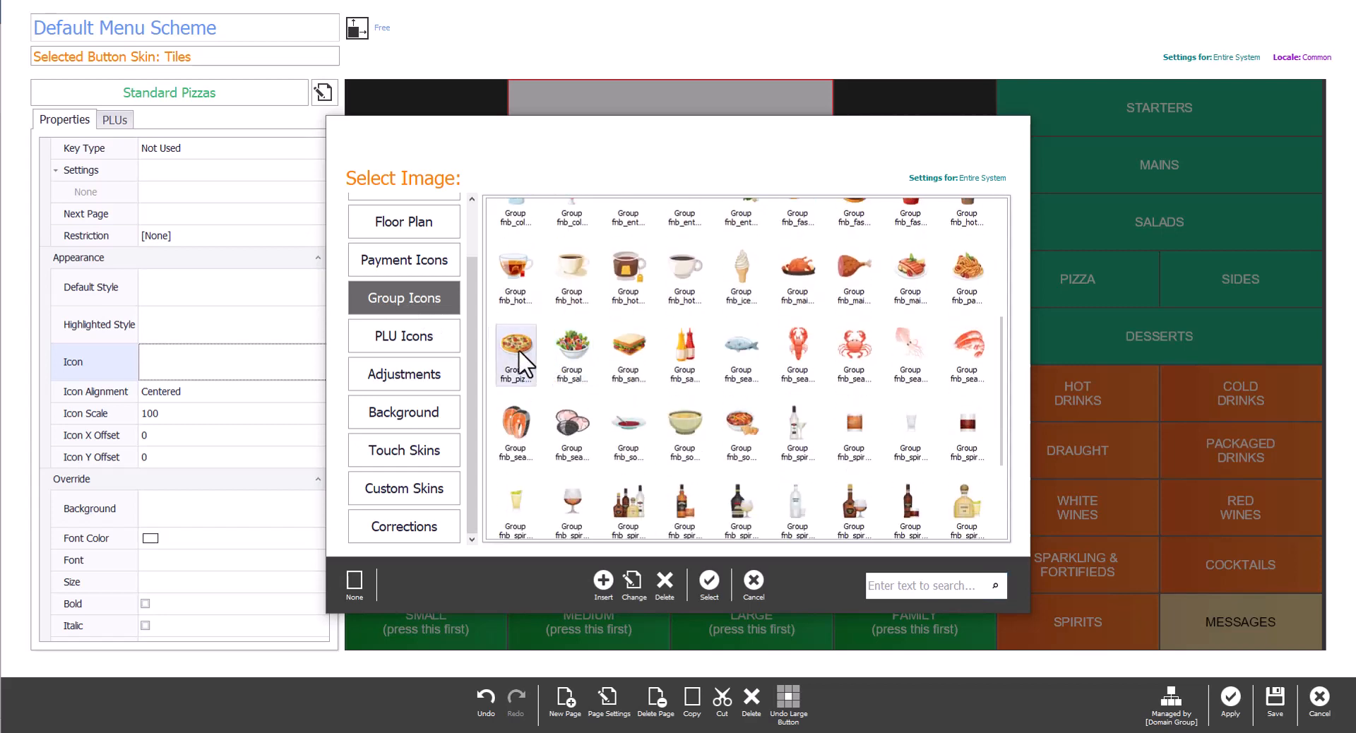
{"action": "left_click", "coordinate": [714, 581]}
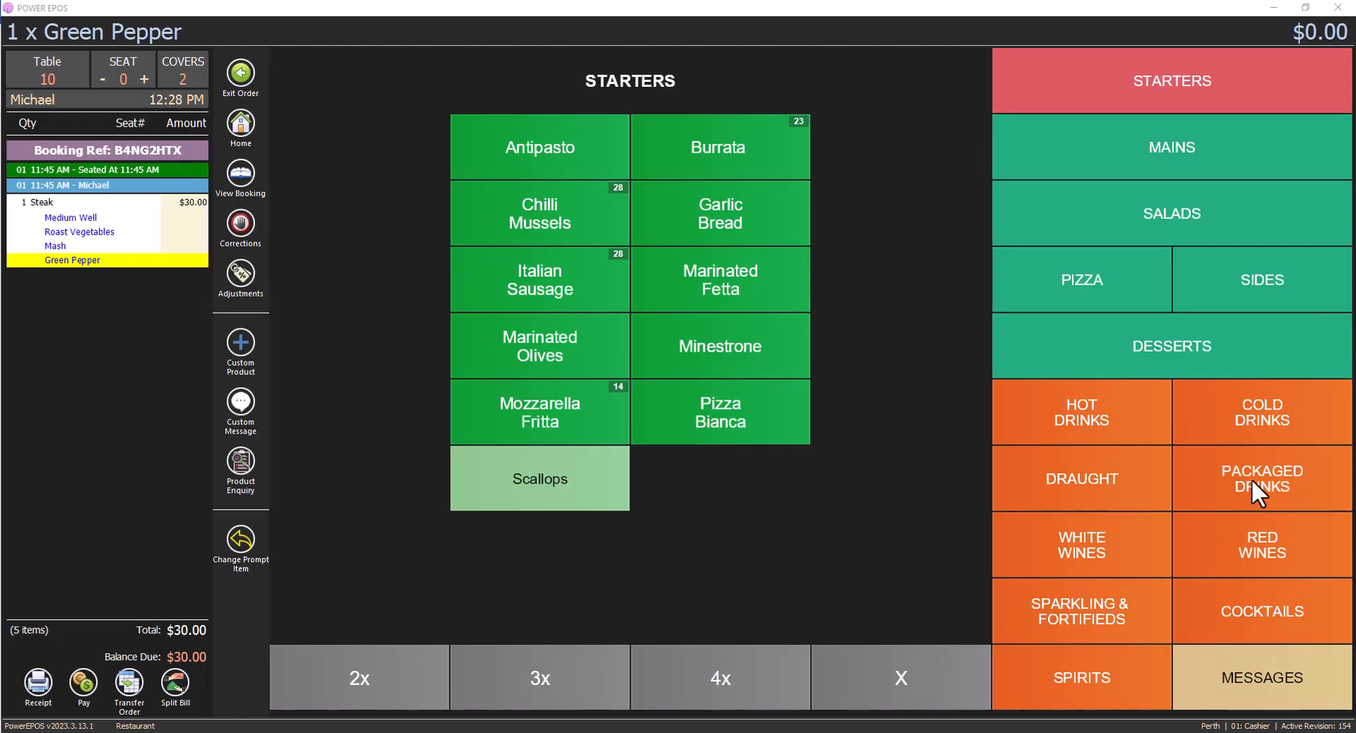
Switch to the Power EPOS ordering screen and view the Packaged Drinks and Draught pages as examples of icon buttons.
{"action": "left_click", "coordinate": [1252, 479]}
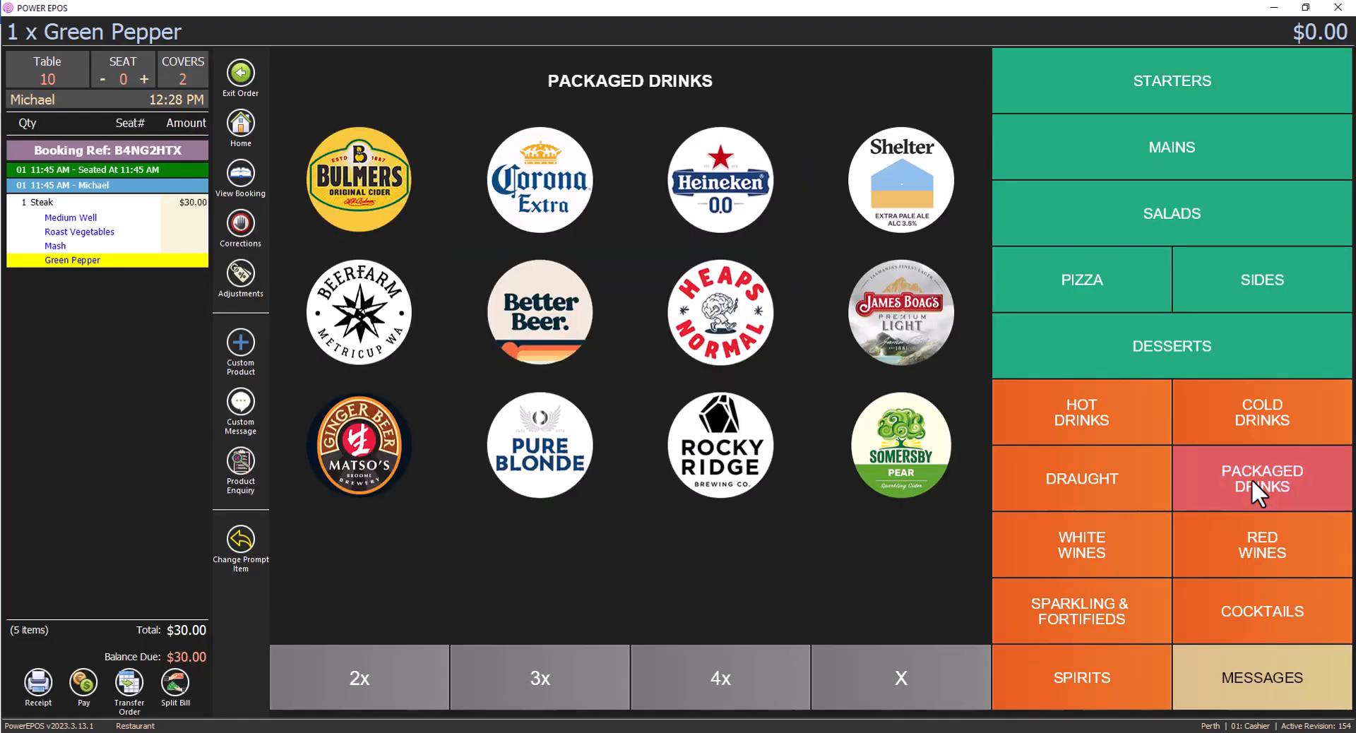
{"action": "left_click", "coordinate": [1092, 485]}
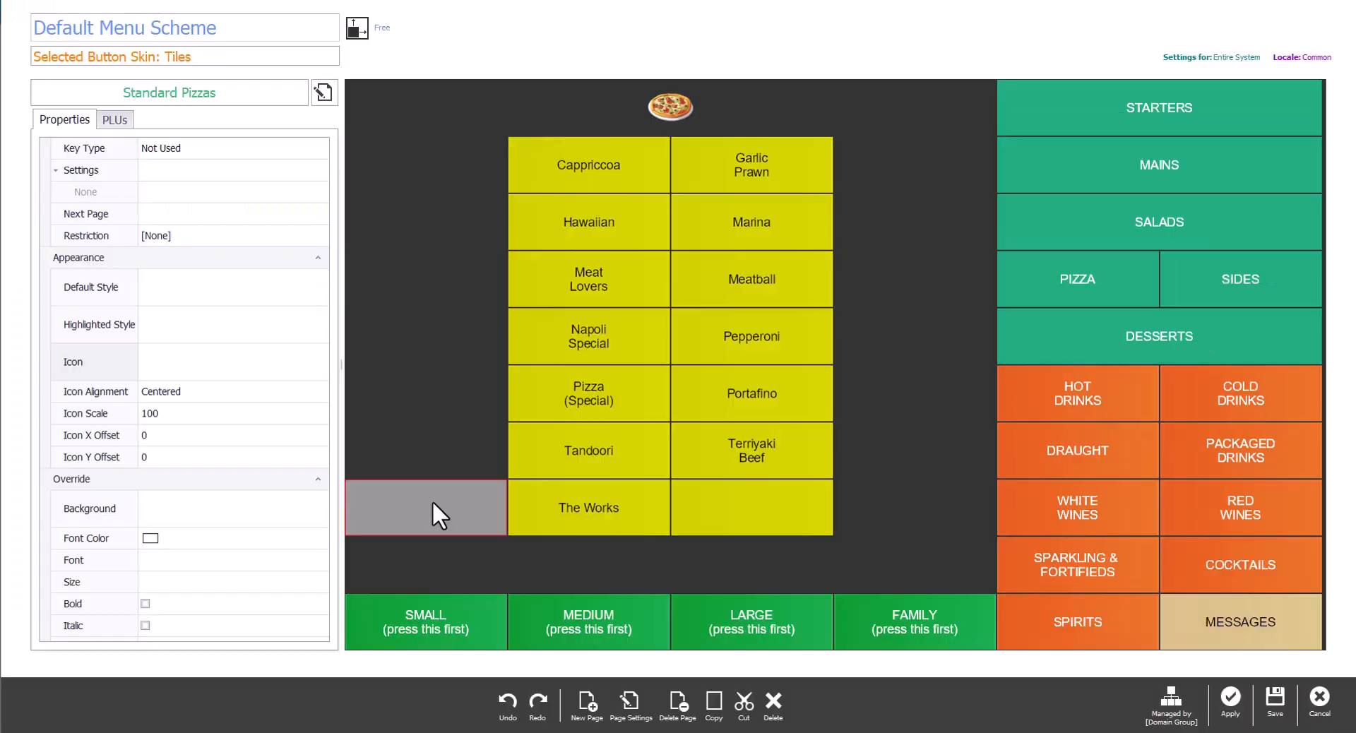
Filter the PLUs to the Starters group and place Pizza Bianca in the empty cell beside The Works.
{"action": "left_click", "coordinate": [720, 504]}
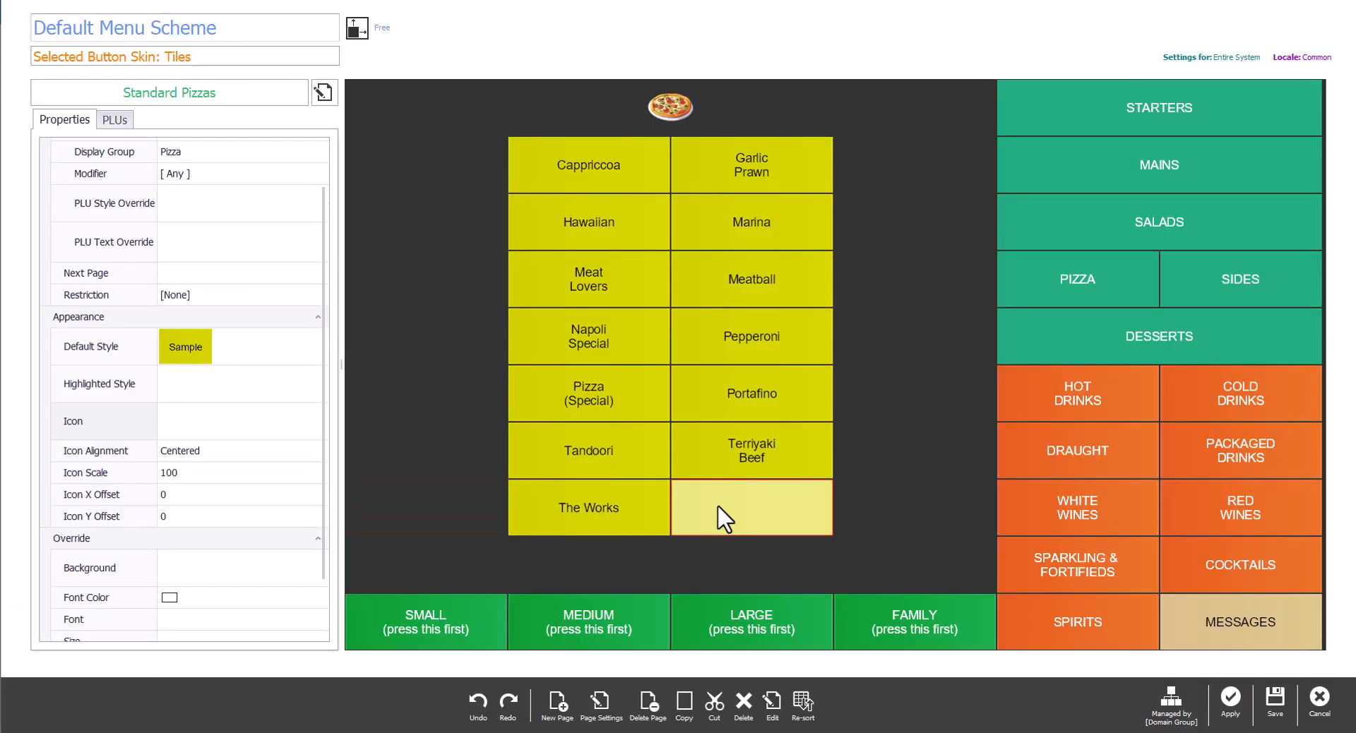
{"action": "left_click", "coordinate": [123, 125]}
{"action": "left_click", "coordinate": [140, 148]}
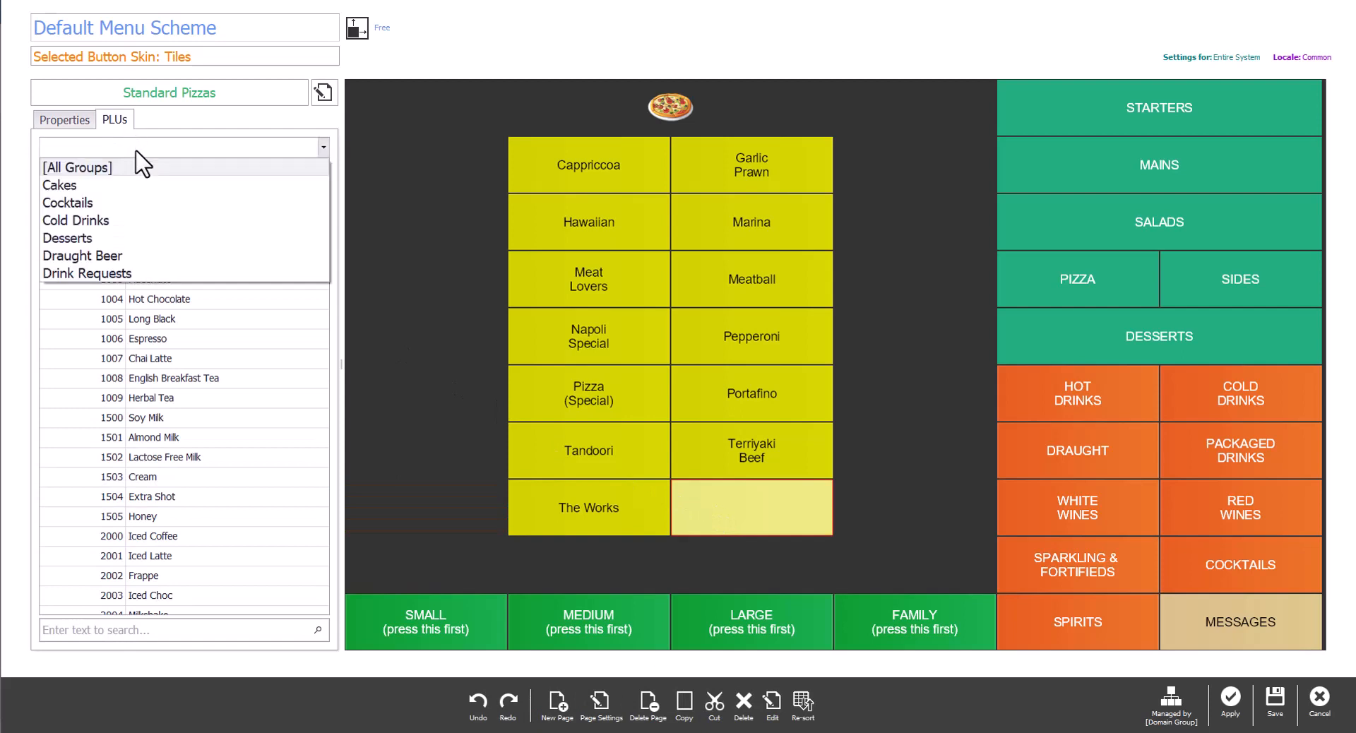
{"action": "scroll", "coordinate": [152, 206], "scroll_direction": "down", "scroll_amount": 4}
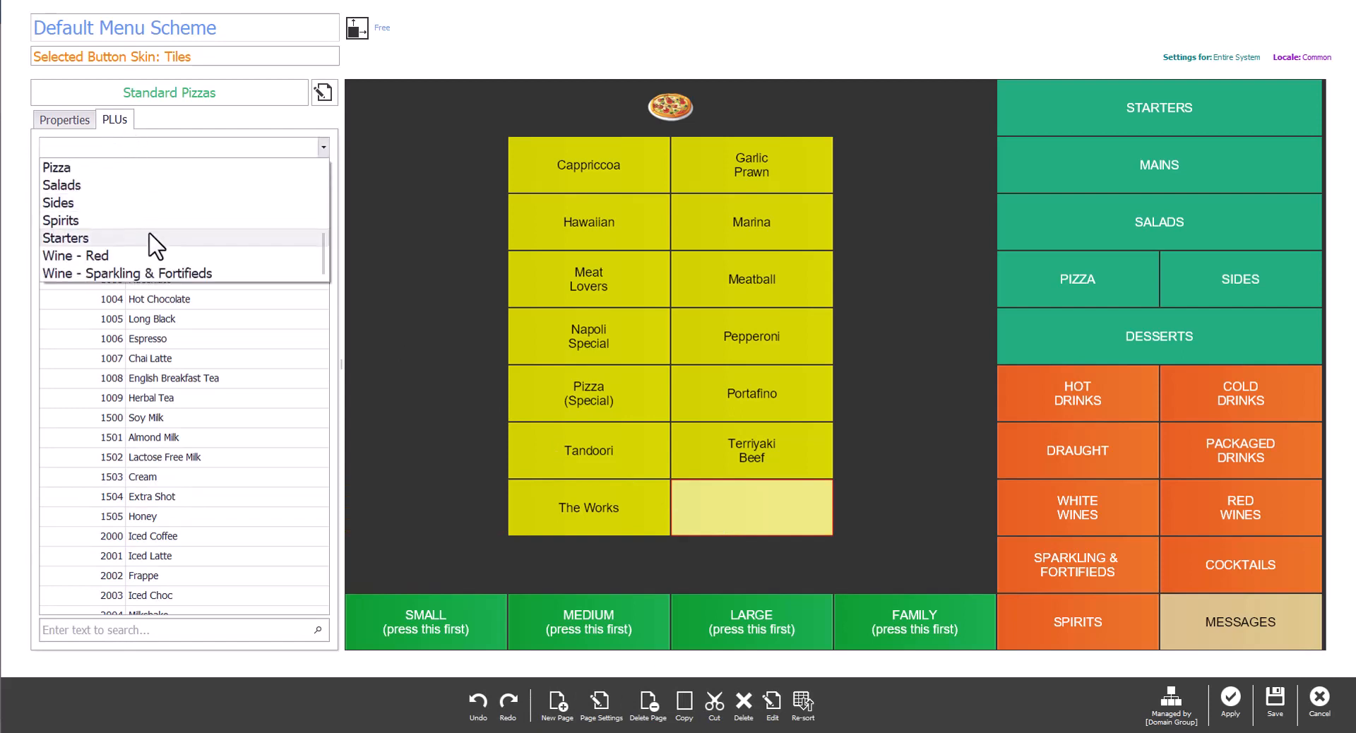
{"action": "left_click", "coordinate": [154, 241]}
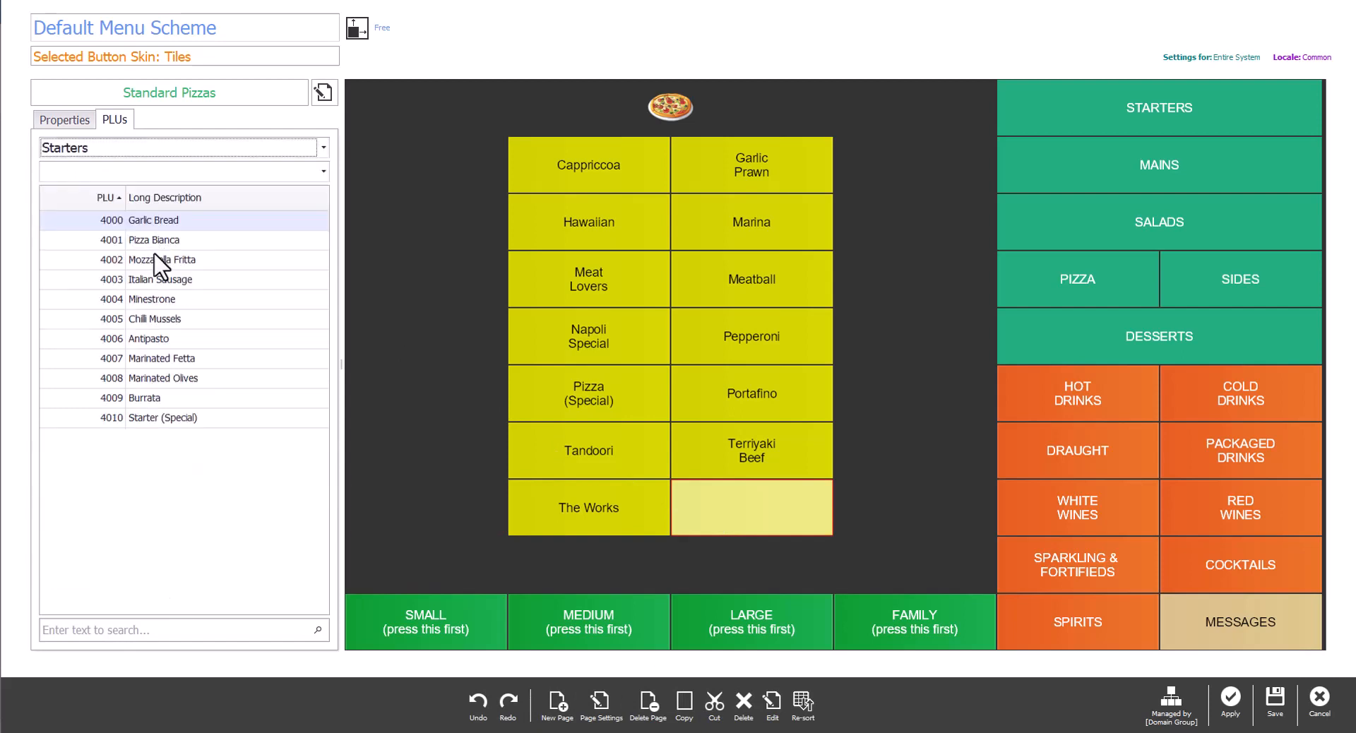
{"action": "left_click", "coordinate": [157, 243]}
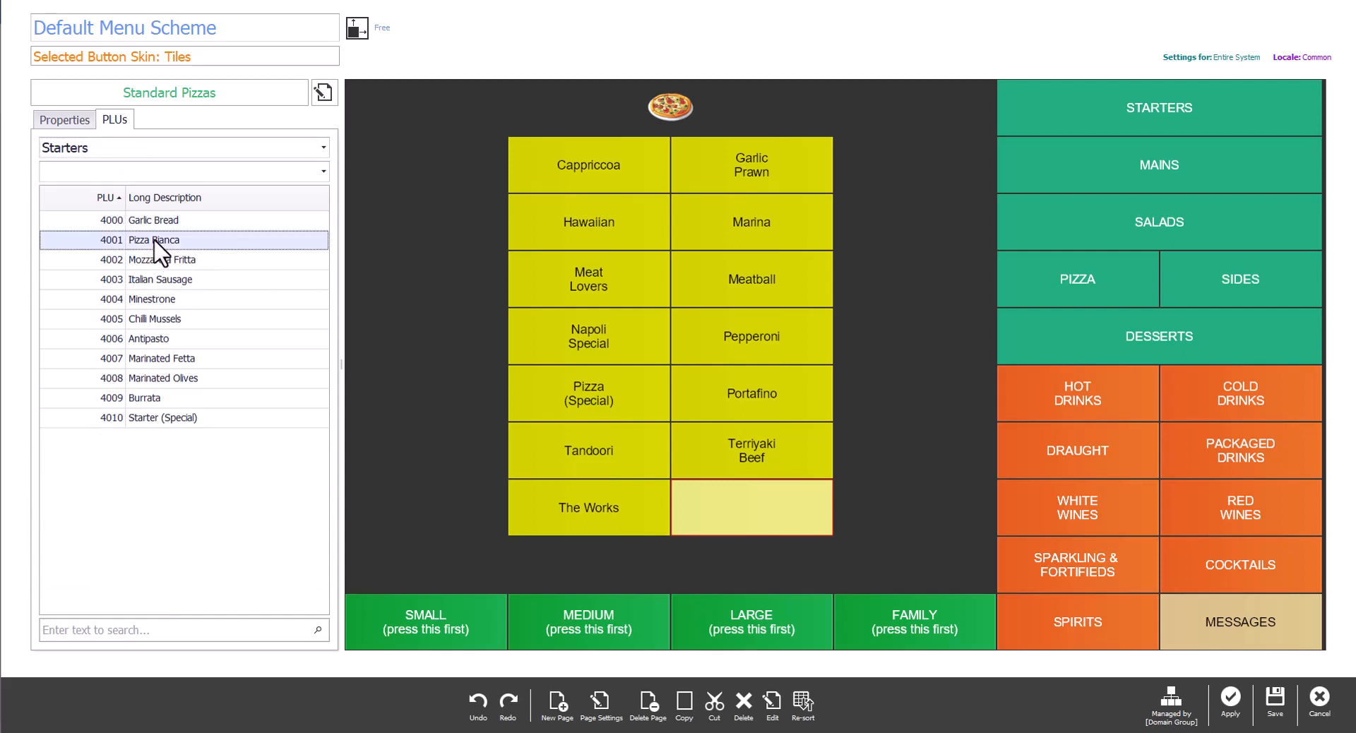
{"action": "left_click_drag", "start_coordinate": [154, 241], "coordinate": [709, 522]}
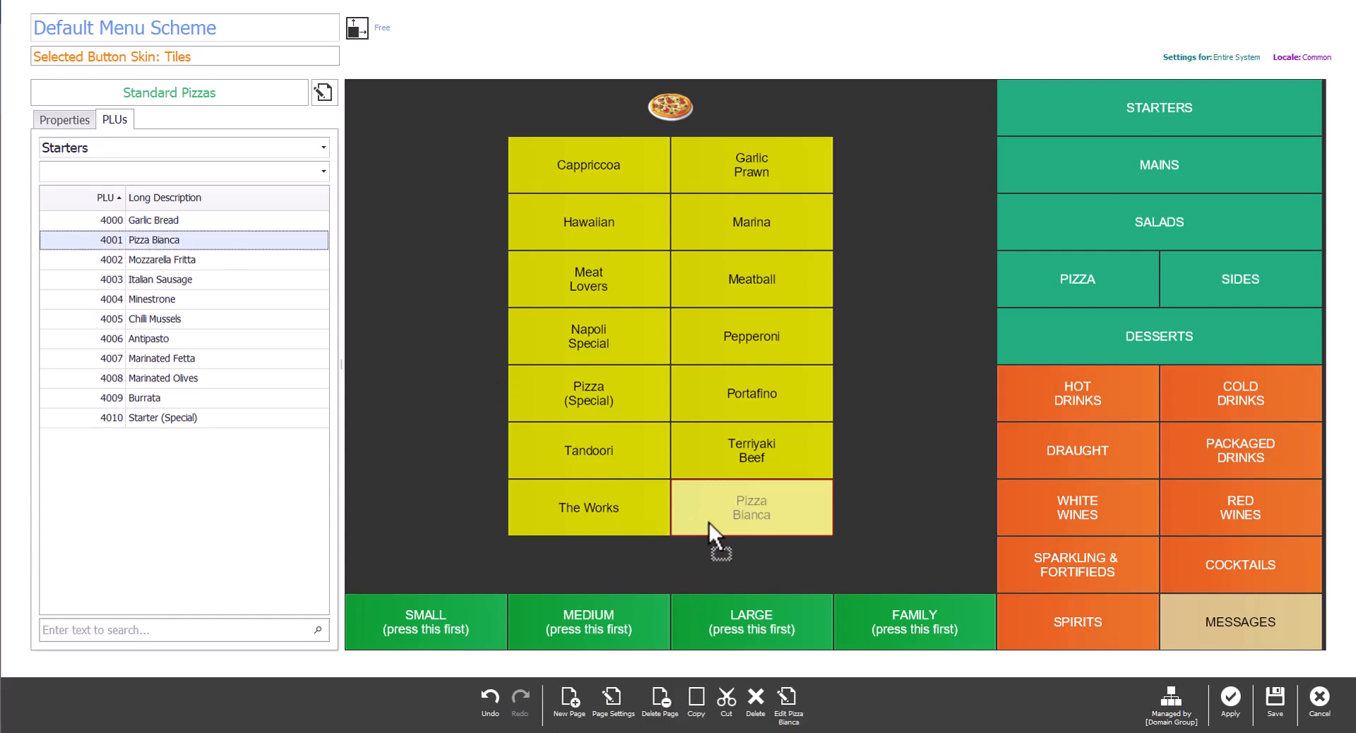
{"action": "left_click", "coordinate": [439, 510]}
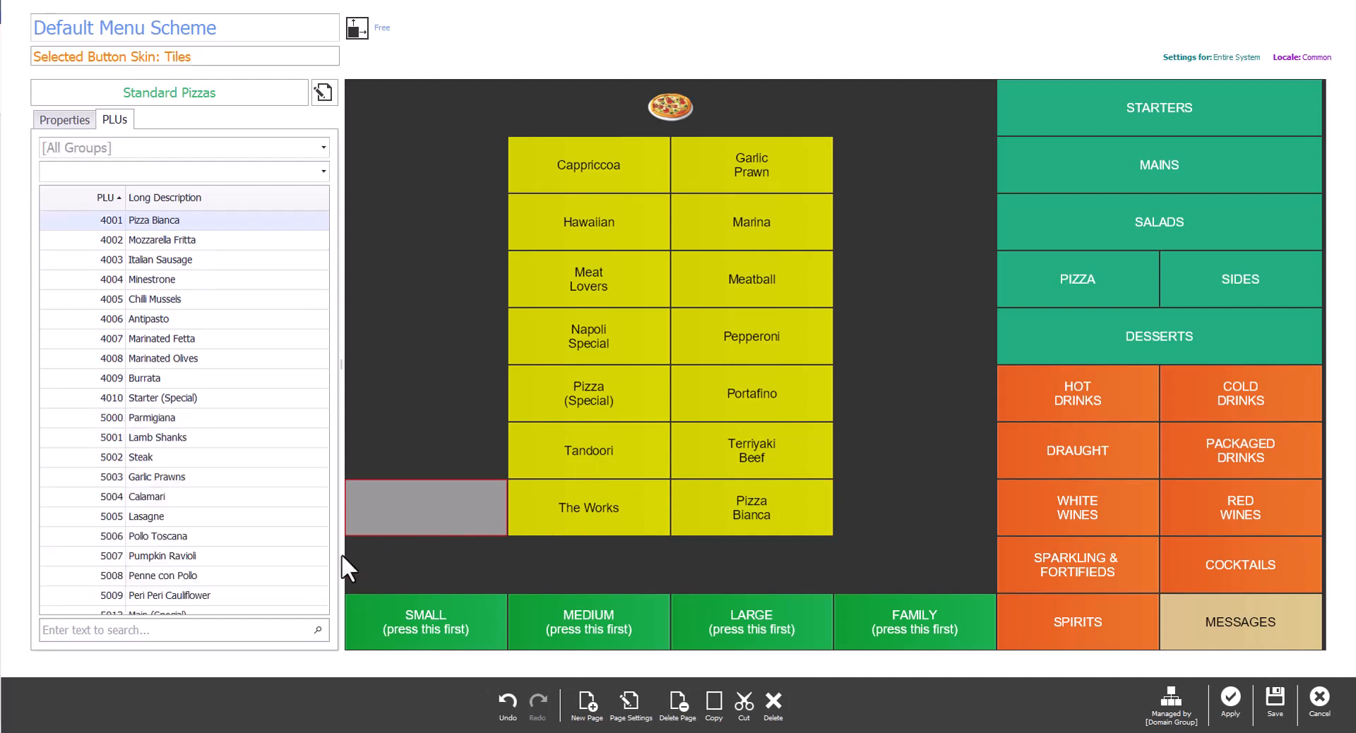
Search the PLUs of all groups for "bianca" and select the Pizza Bianca entry.
{"action": "left_click", "coordinate": [242, 636]}
{"action": "type", "text": "bianca"}
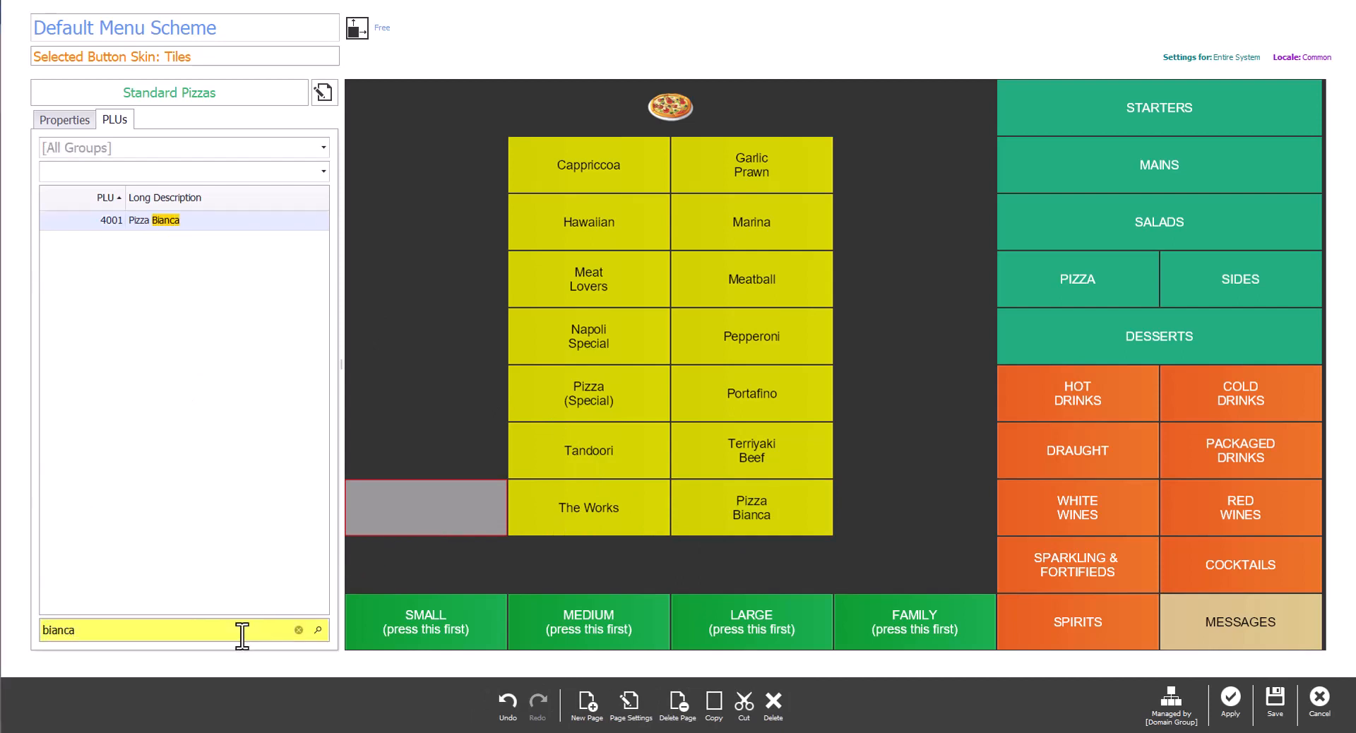
{"action": "left_click", "coordinate": [231, 222]}
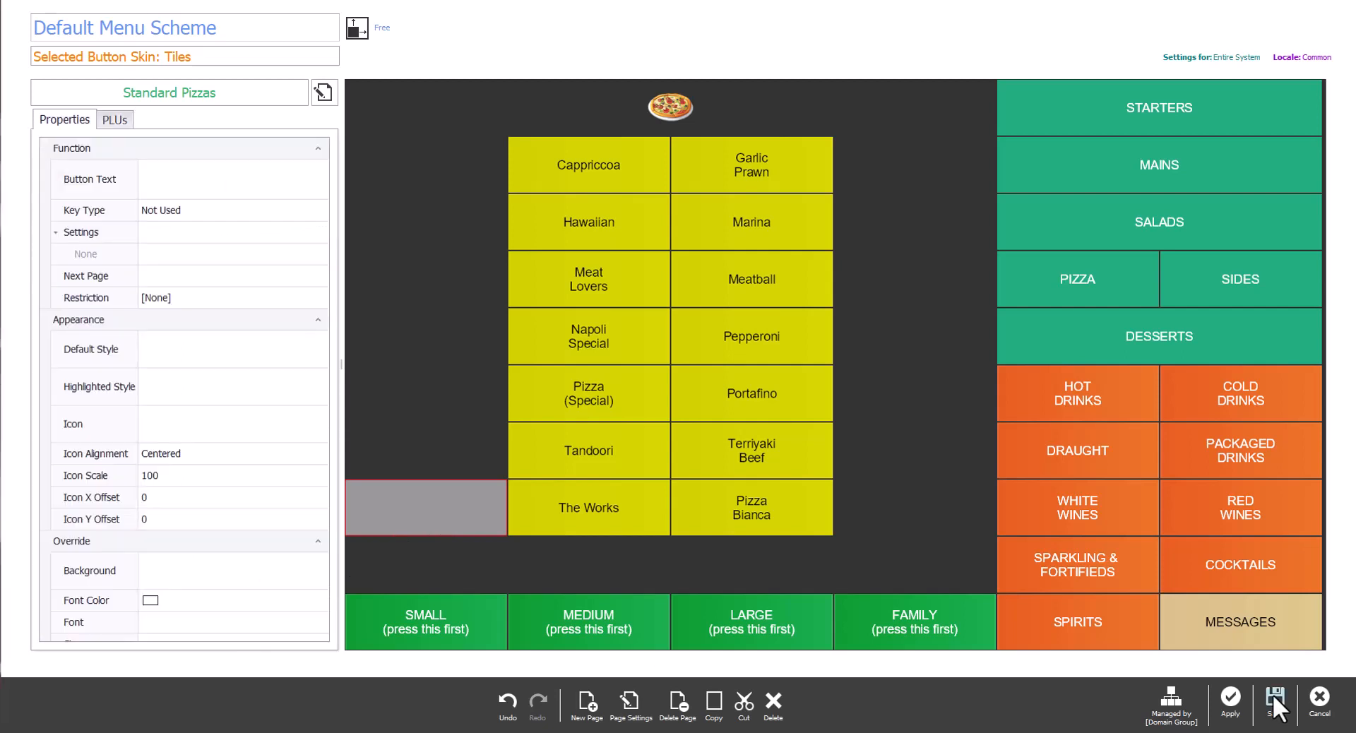
Save the Standard Pizzas page and close the Touchscreen Editor to return to the configuration overview.
{"action": "left_click", "coordinate": [1274, 700]}
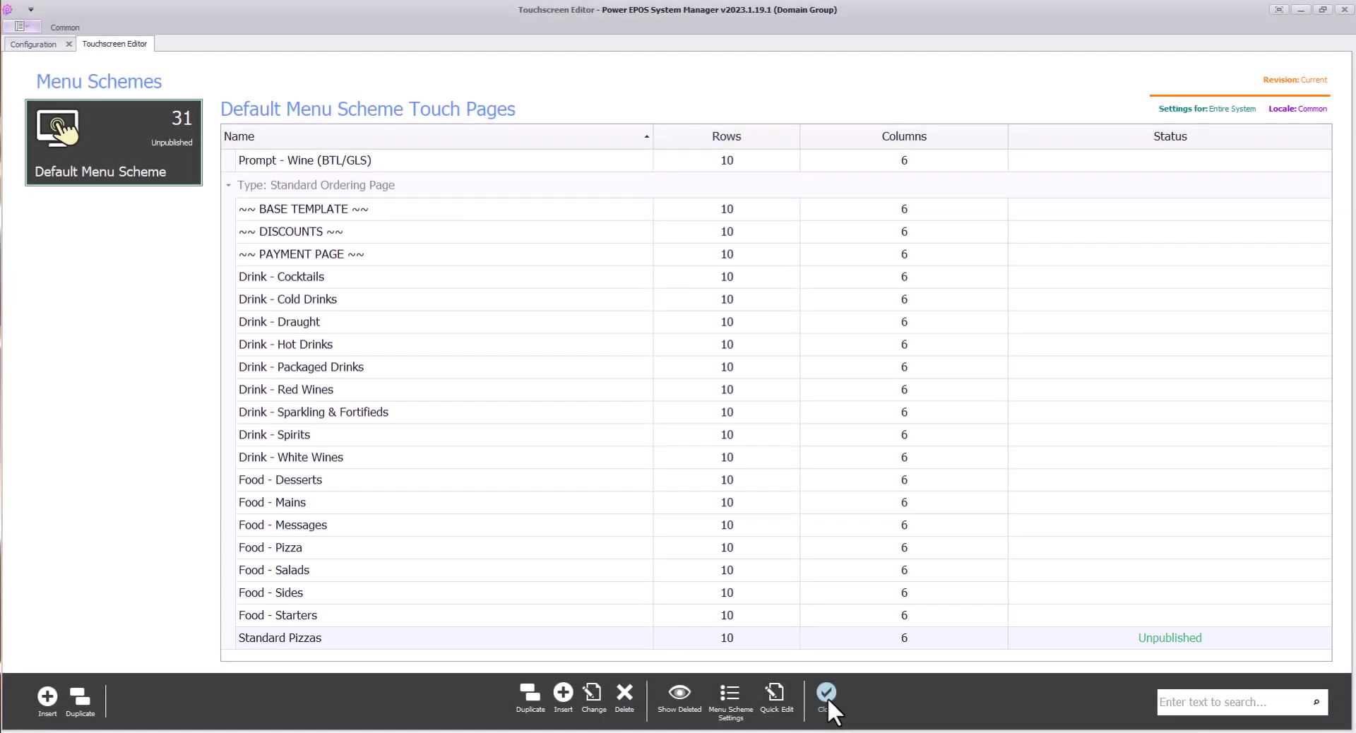
{"action": "left_click", "coordinate": [827, 694]}
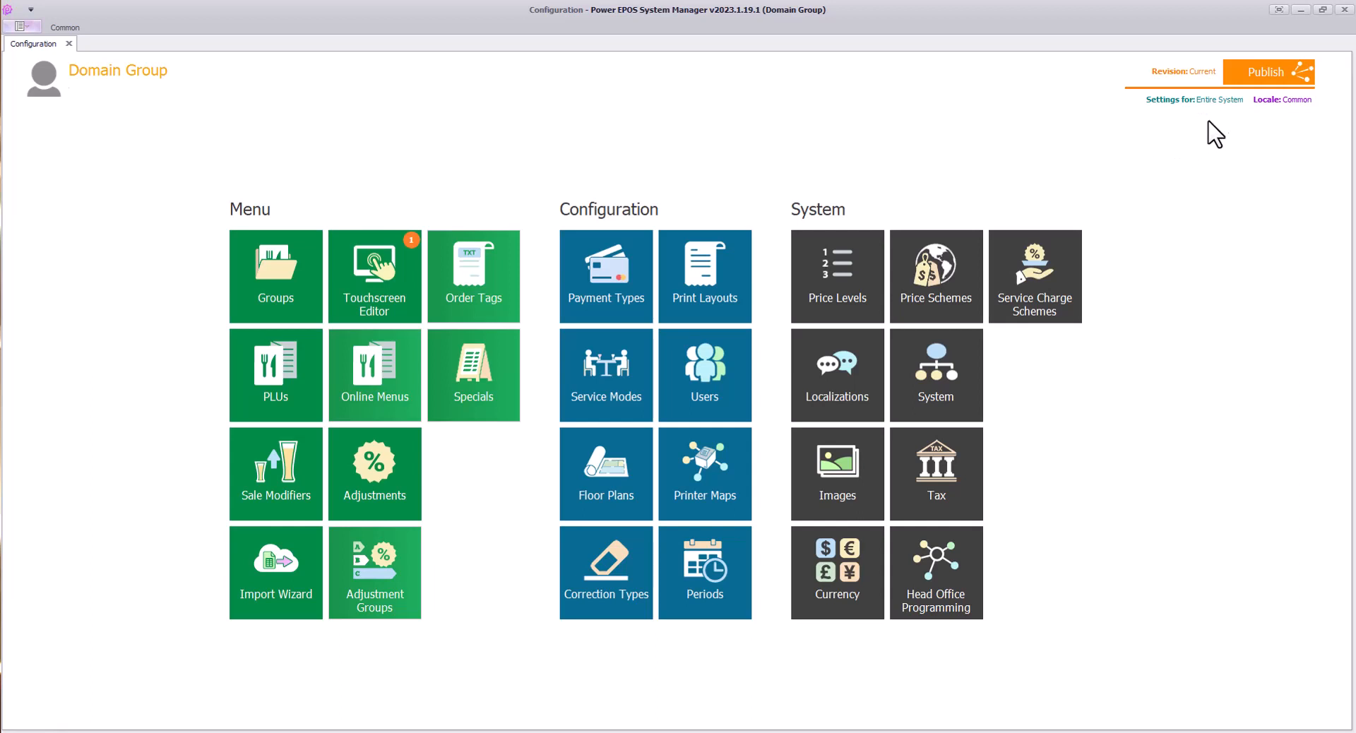
Publish the menu scheme changes to the Domain Group outlets Burswood, Perth and Sydney, and acknowledge the completion.
{"action": "left_click", "coordinate": [1257, 79]}
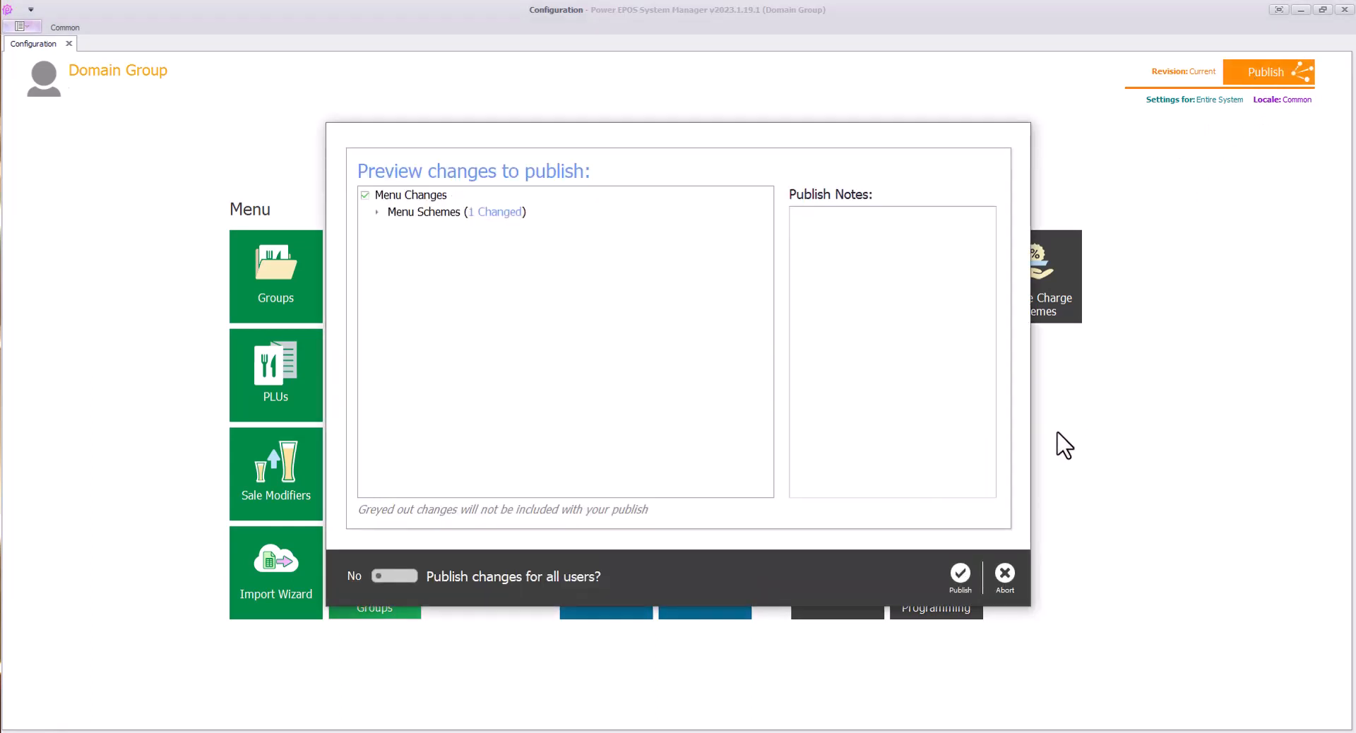
{"action": "left_click", "coordinate": [959, 573]}
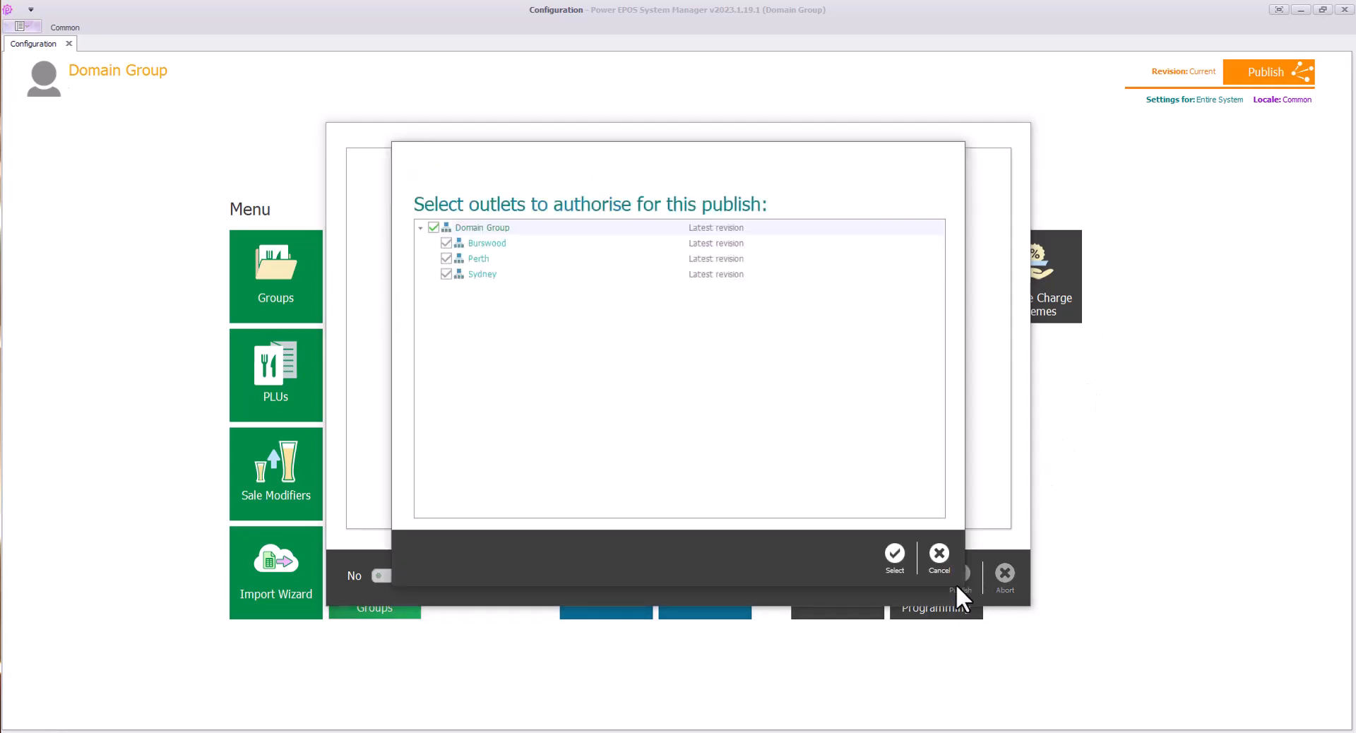
{"action": "left_click", "coordinate": [893, 554]}
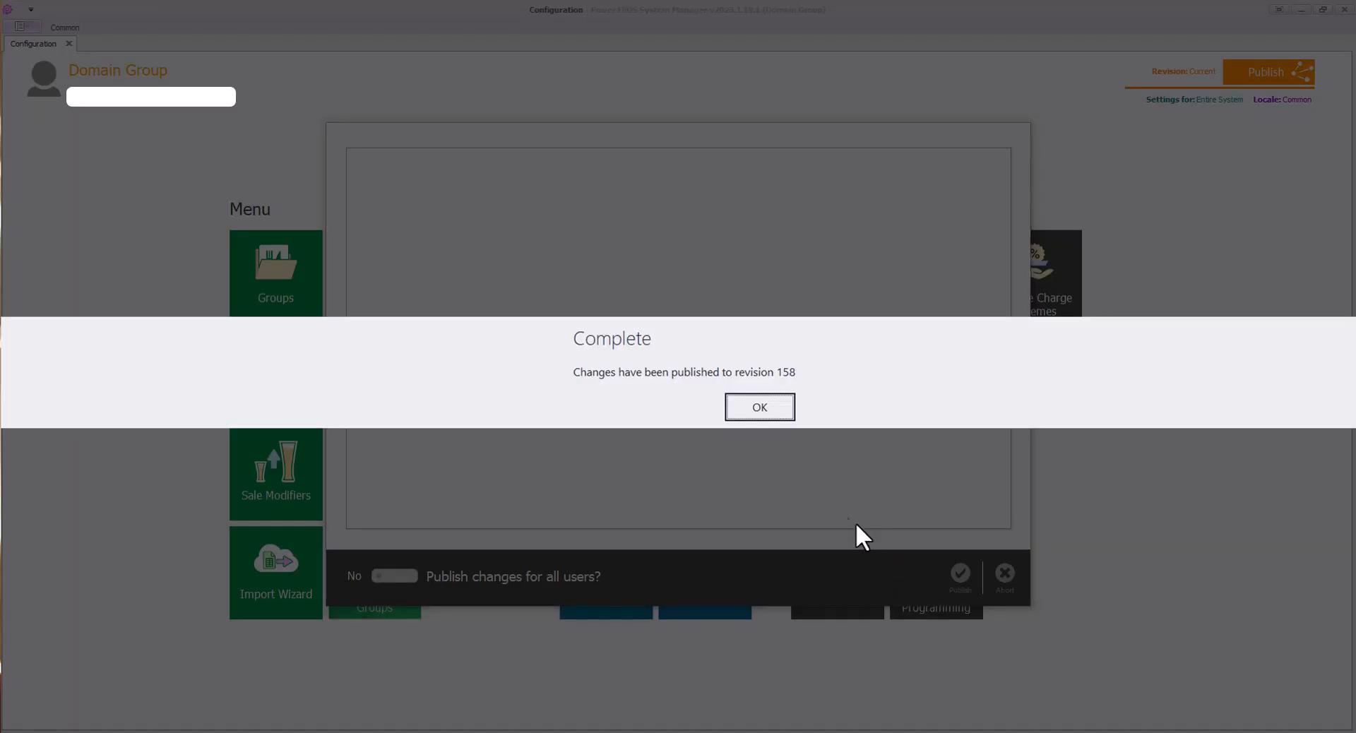
{"action": "left_click", "coordinate": [770, 407]}
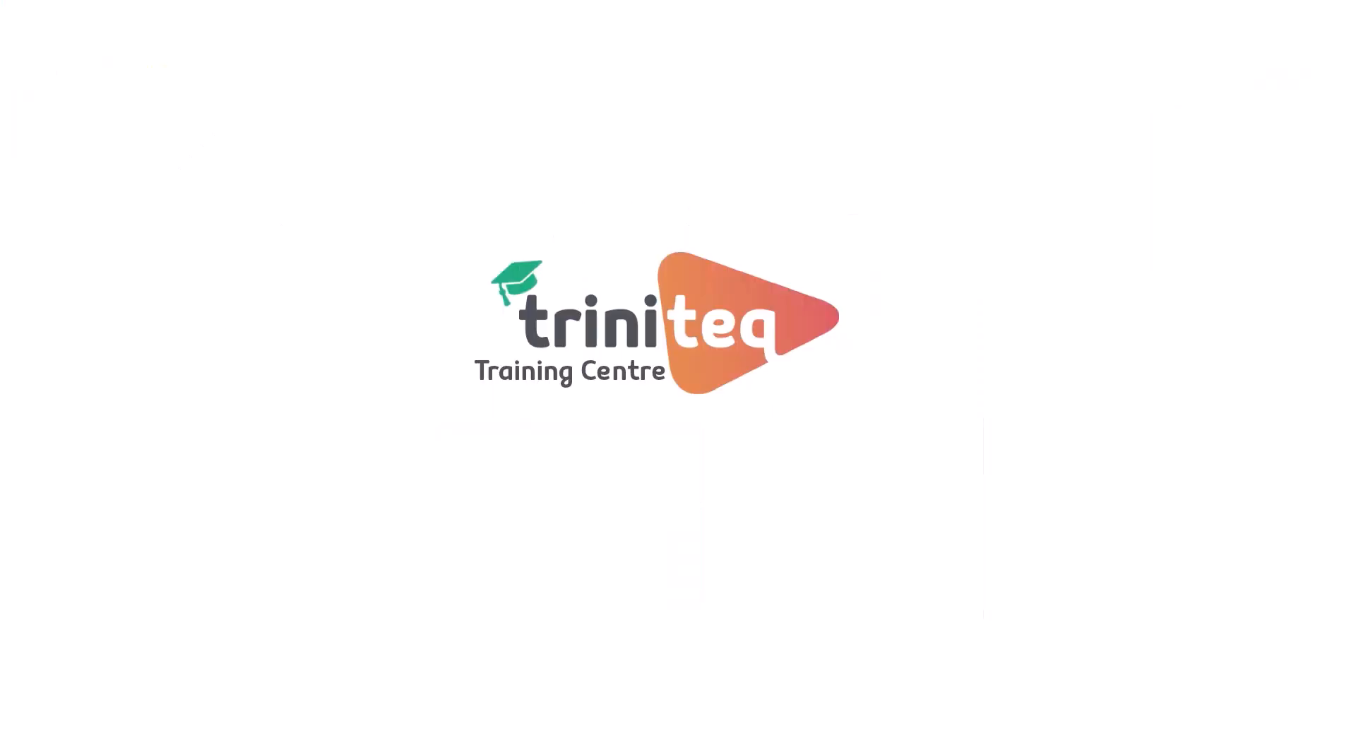